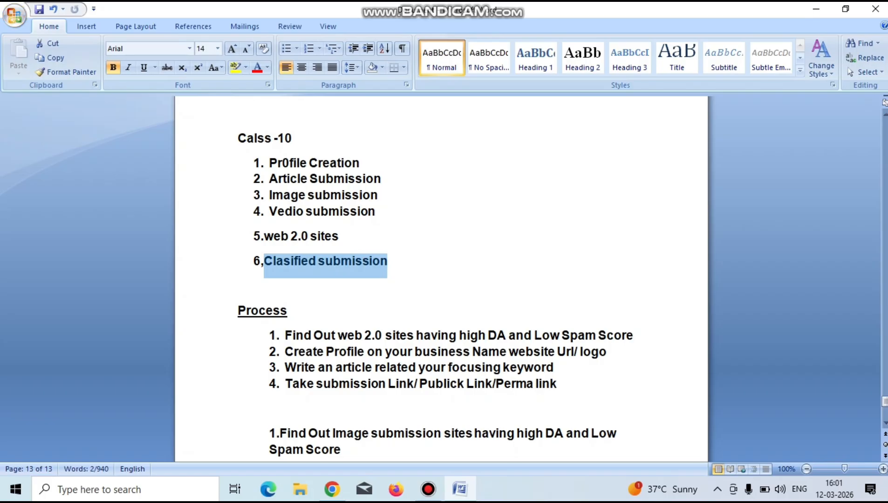
Switch from Word to Chrome and search Google for "web 2.o sites".
left_click(388, 261)
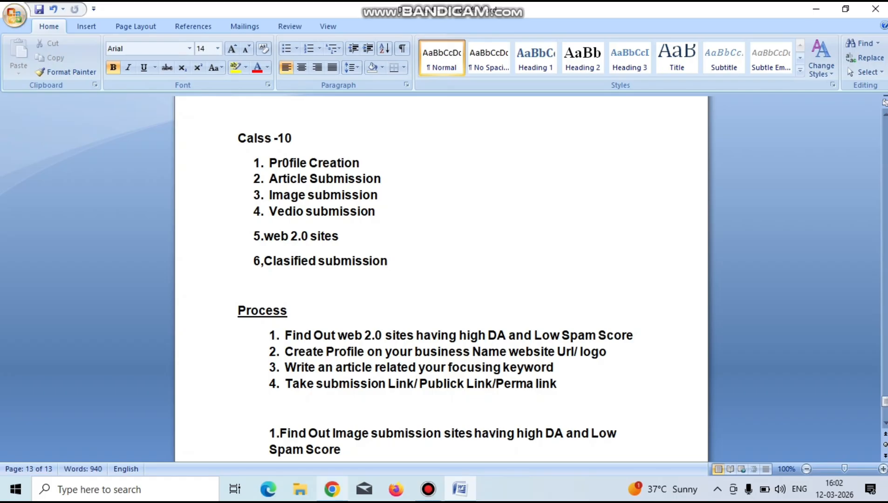
left_click(331, 489)
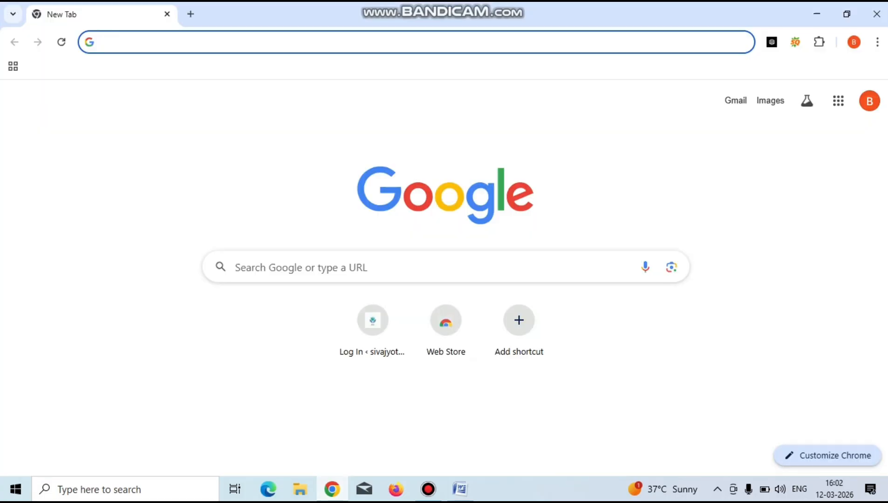
left_click(283, 268)
type("web ")
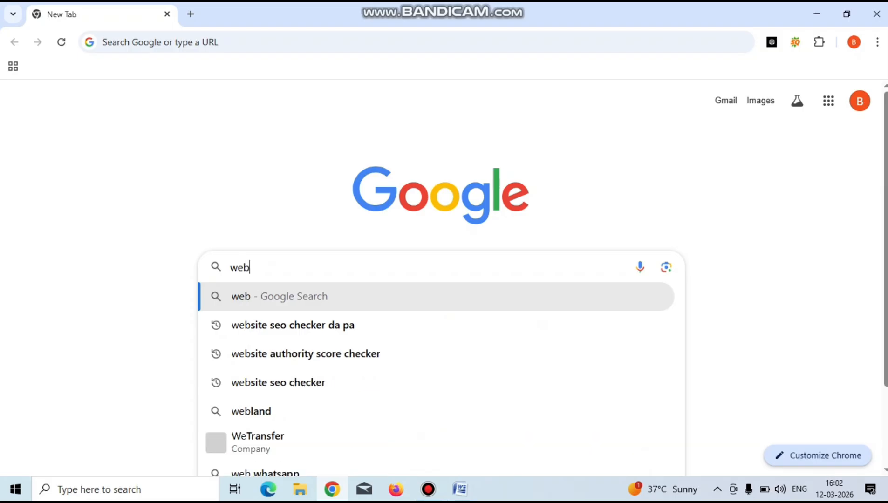
type("2")
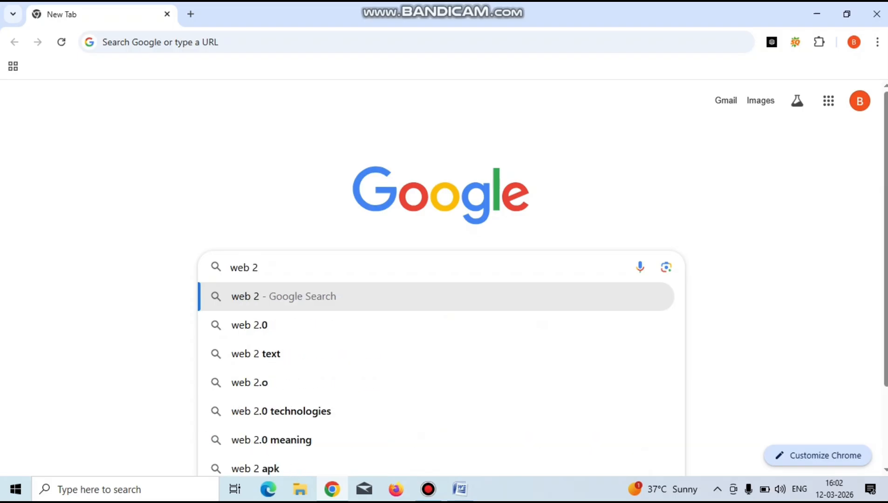
type(".o sites")
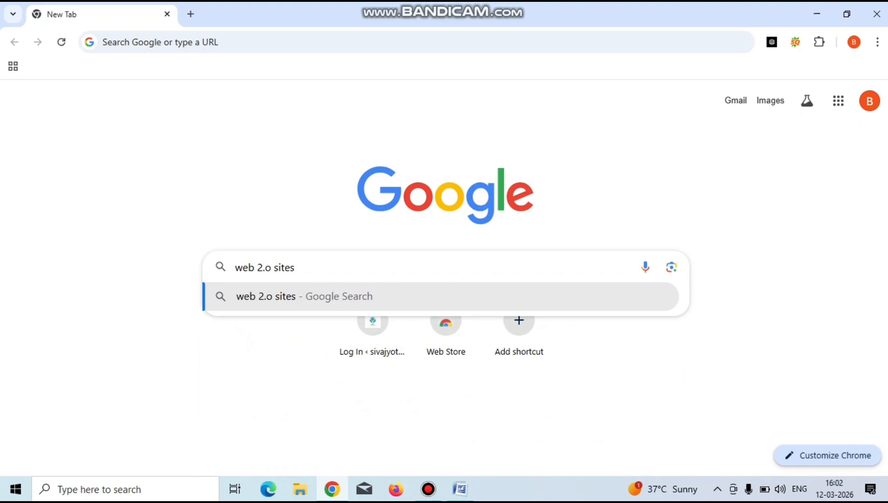
key("Return")
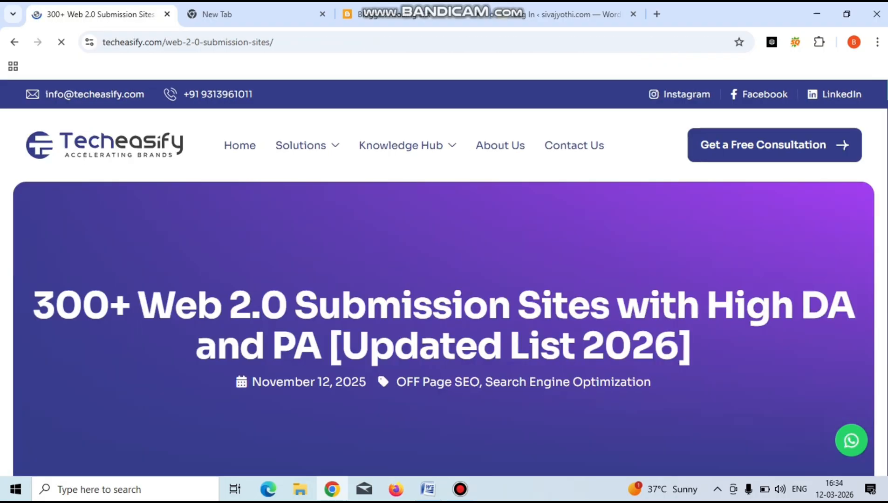
Copy the name Sites.Google.com from the High DA & PA Web 2.0 submission sites table in the Techeasify article.
scroll(443, 279, "down", 10)
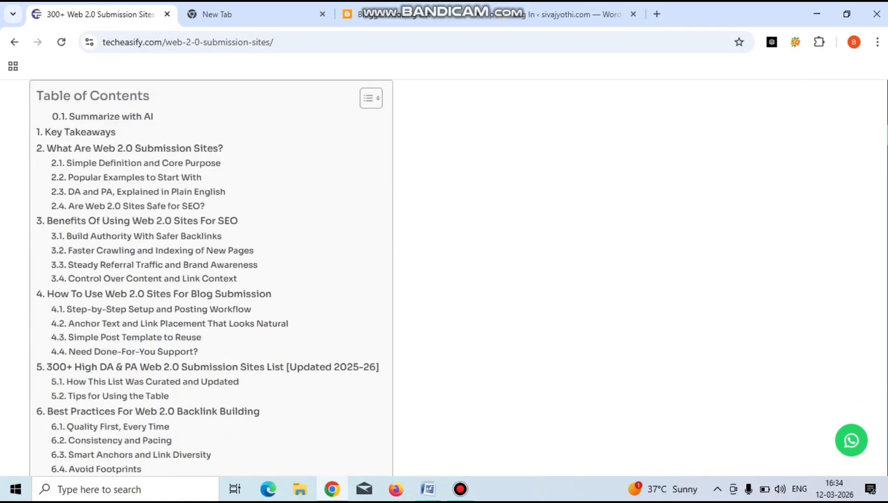
scroll(444, 279, "down", 3)
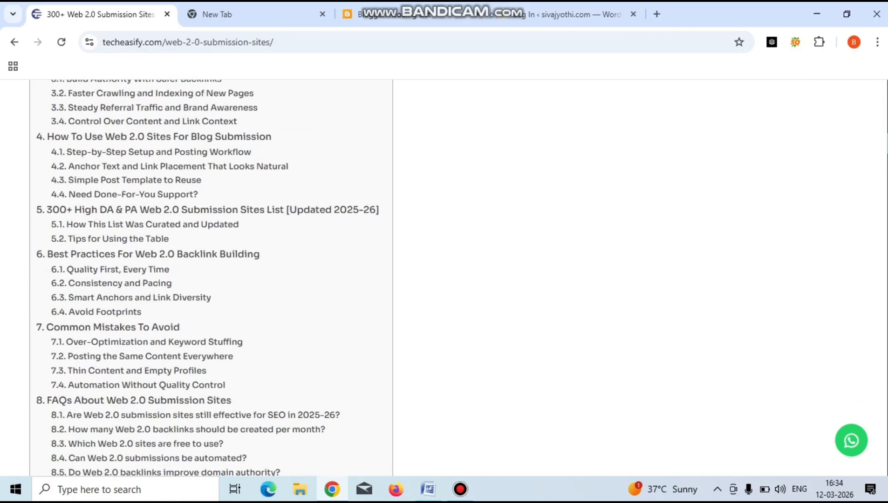
scroll(444, 279, "down", 20)
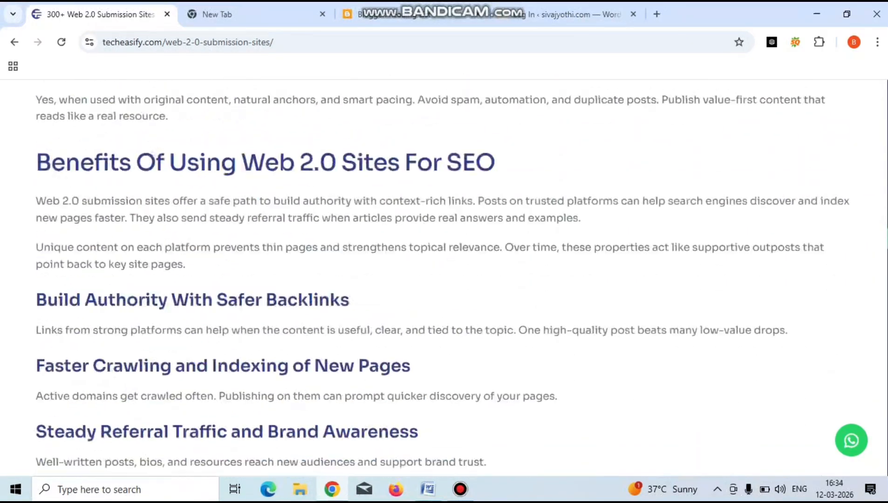
scroll(444, 279, "down", 20)
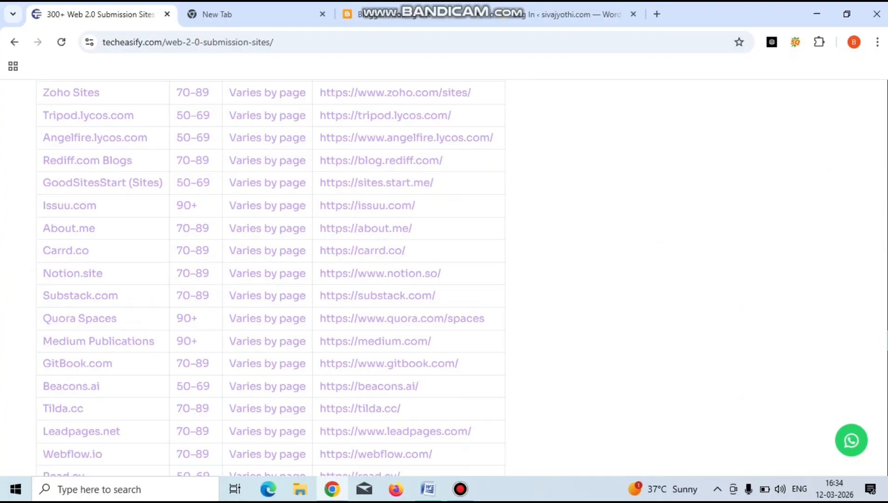
scroll(444, 279, "up", 15)
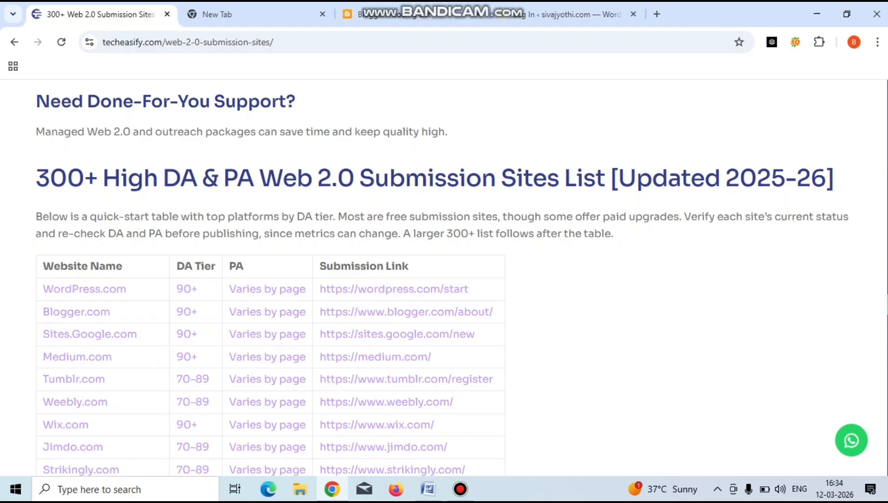
left_click_drag(43, 334, 137, 334)
key("ctrl+c")
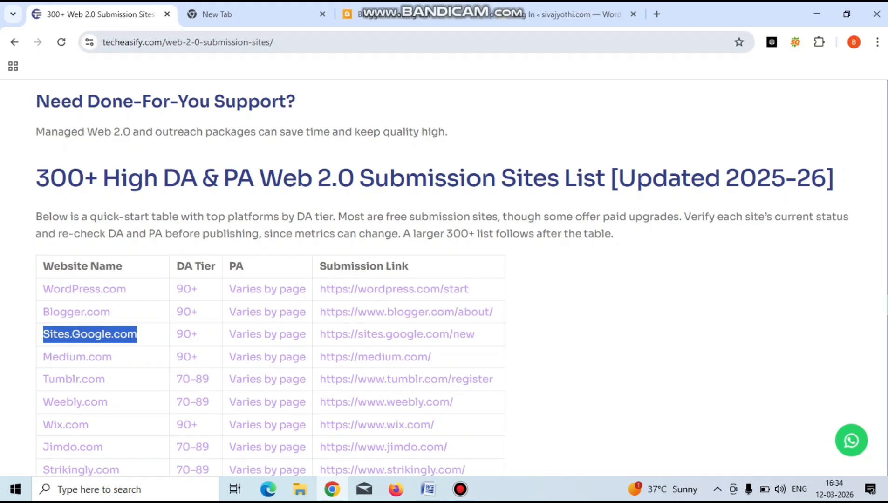
Open the copied Sites.Google.com address in a new browser tab.
left_click(657, 14)
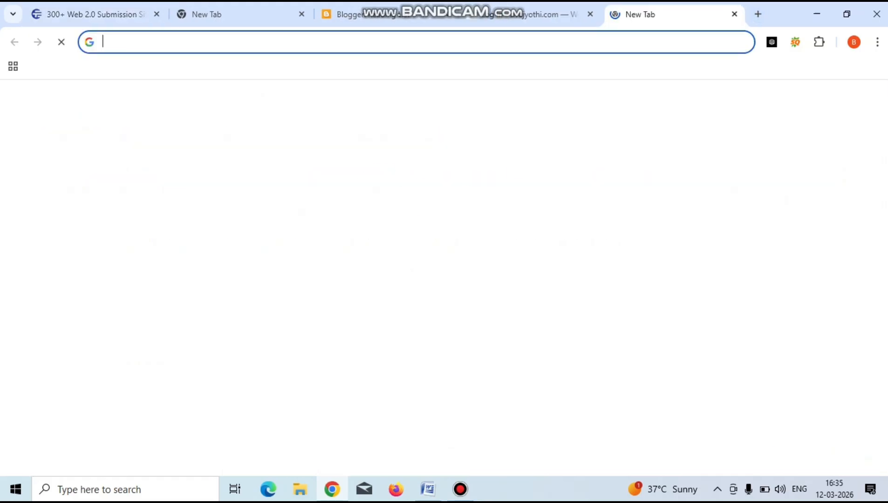
left_click(301, 267)
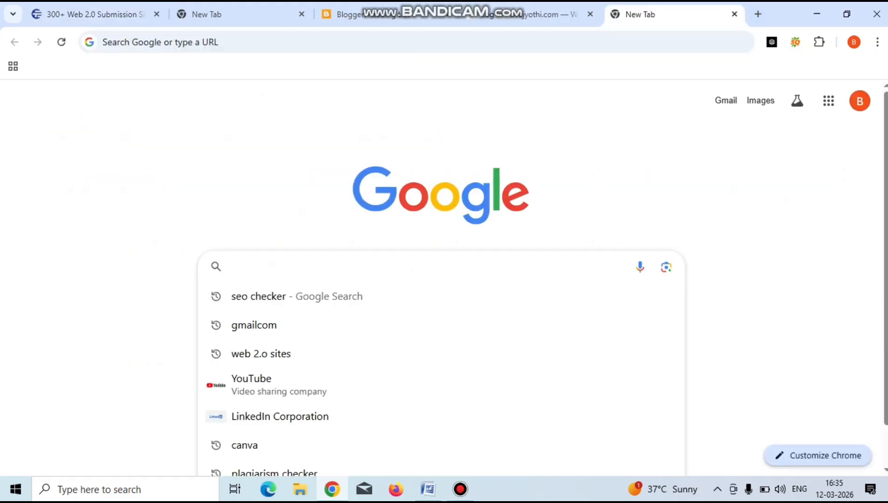
key("ctrl+v")
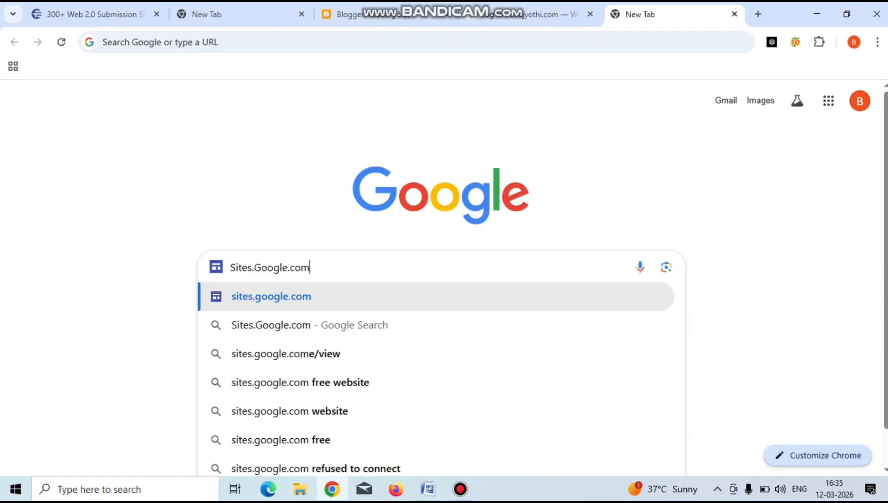
key("Return")
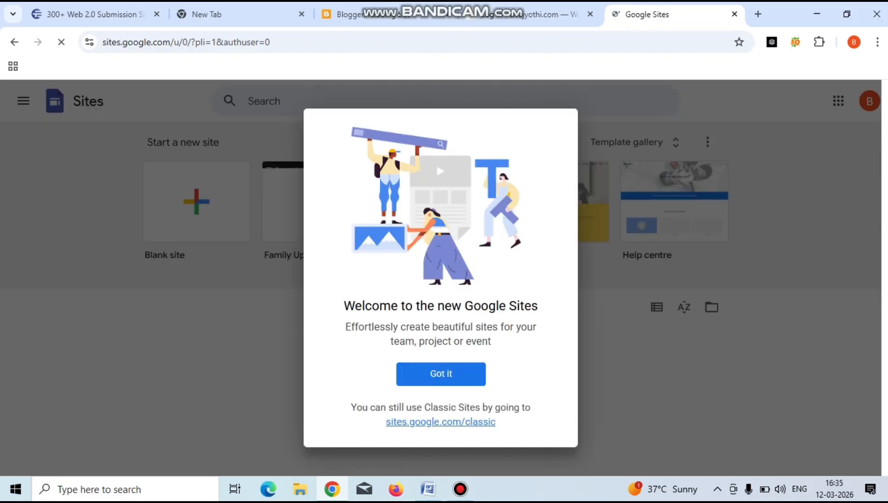
Dismiss the Google Sites welcome message and look over the templates and recent sites on the start page.
scroll(441, 277, "down", 2)
left_click(441, 293)
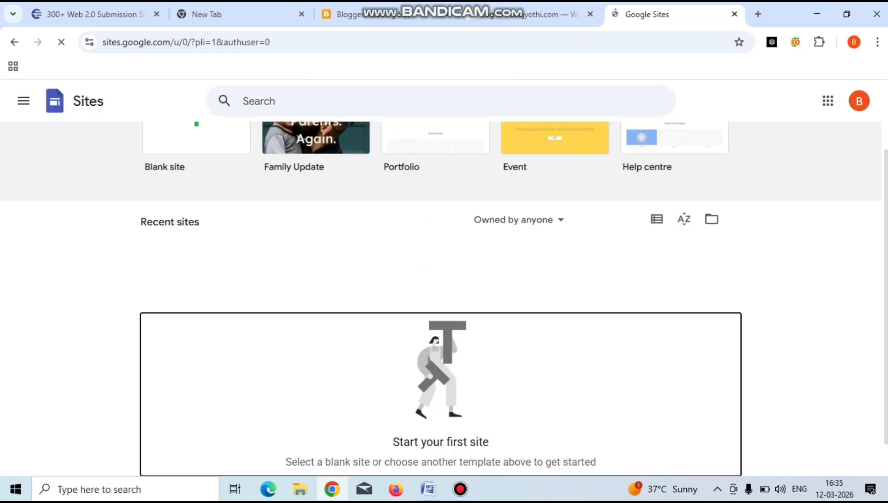
scroll(441, 298, "up", 2)
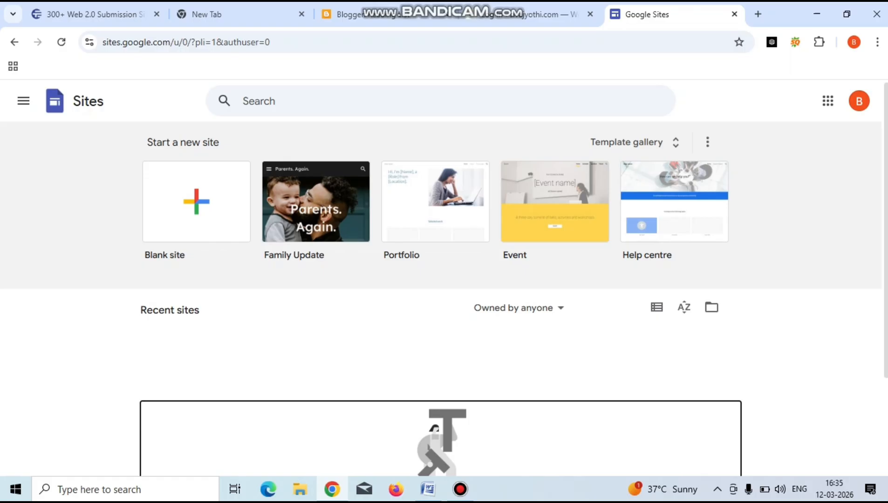
scroll(441, 298, "down", 3)
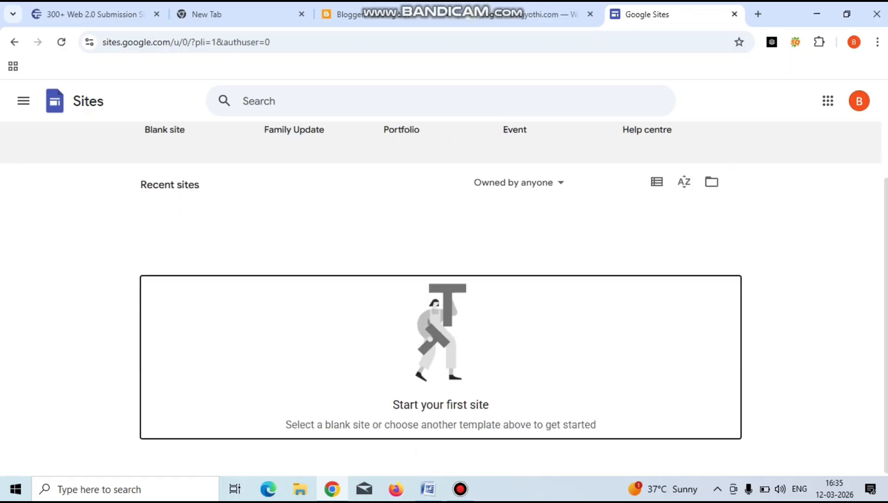
scroll(440, 298, "up", 3)
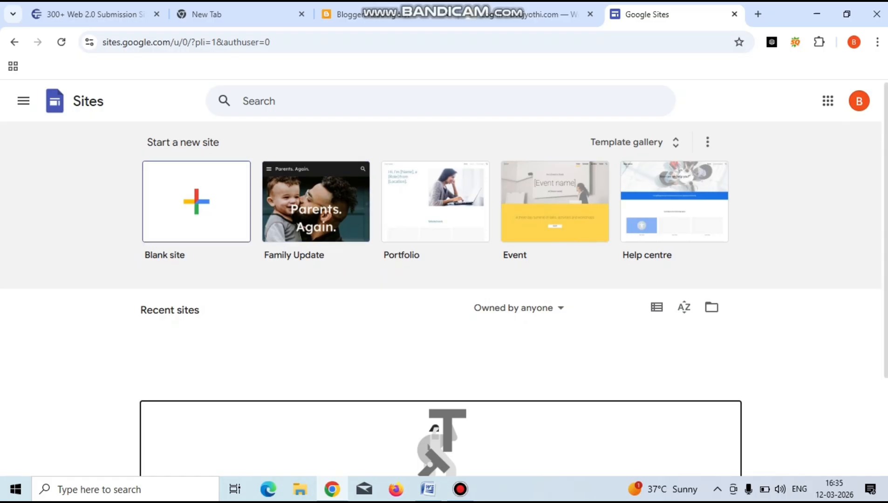
Create a new blank site and name it "Odmtjyothi".
left_click(196, 202)
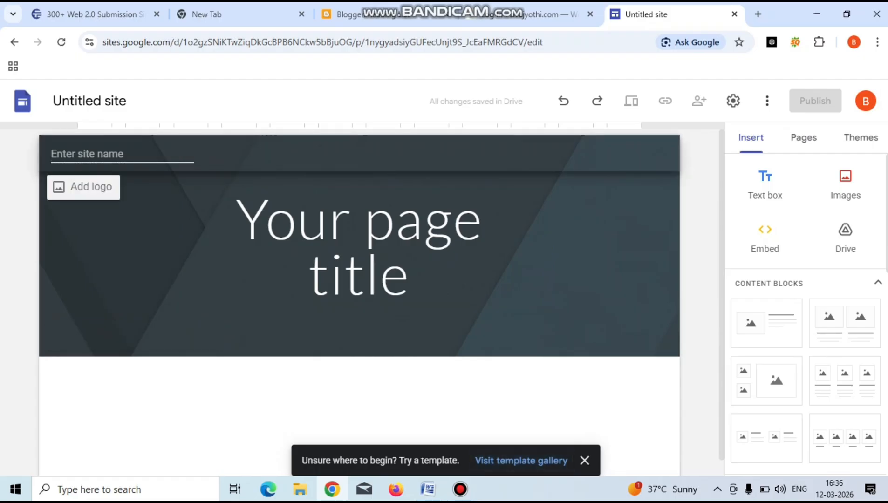
type("Odmt")
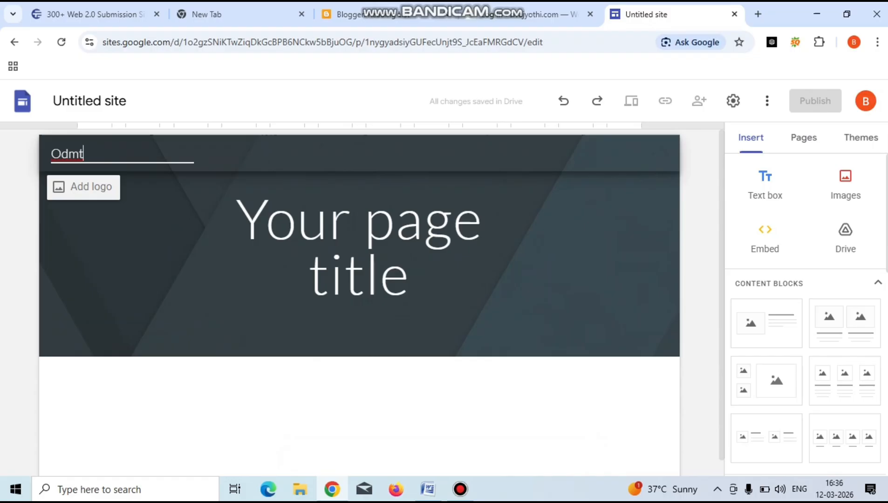
type("jyothi")
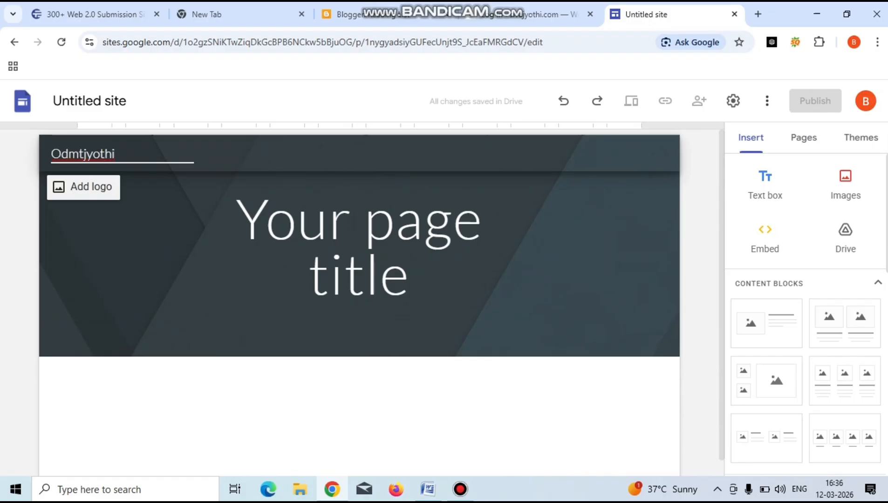
Upload the "Blue Black Minimal Initial Letter Company" PNG from the Downloads folder as the site logo.
left_click(83, 188)
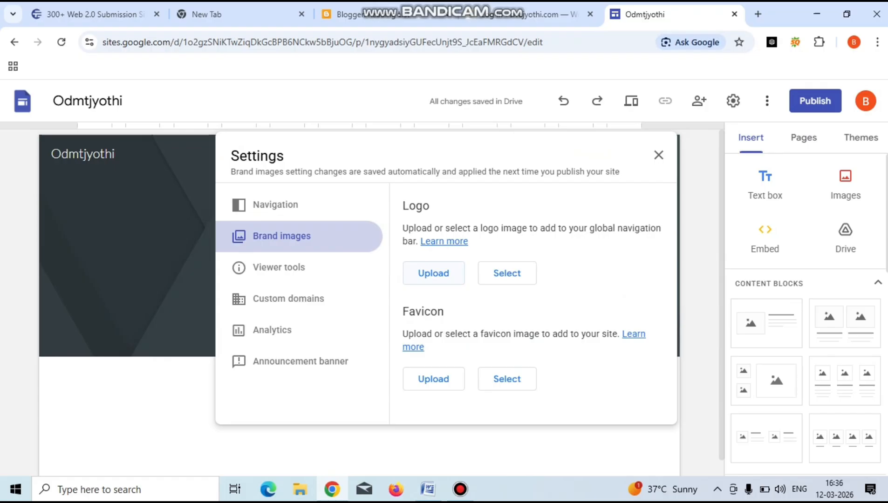
left_click(433, 273)
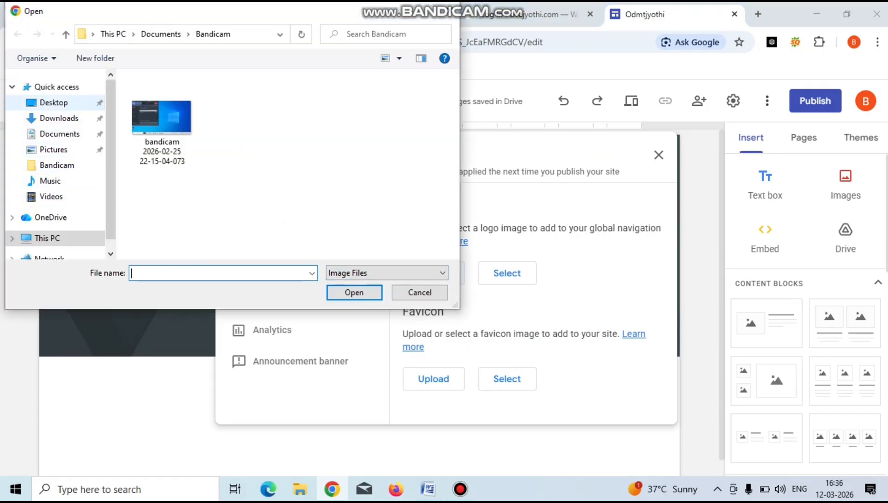
left_click(59, 119)
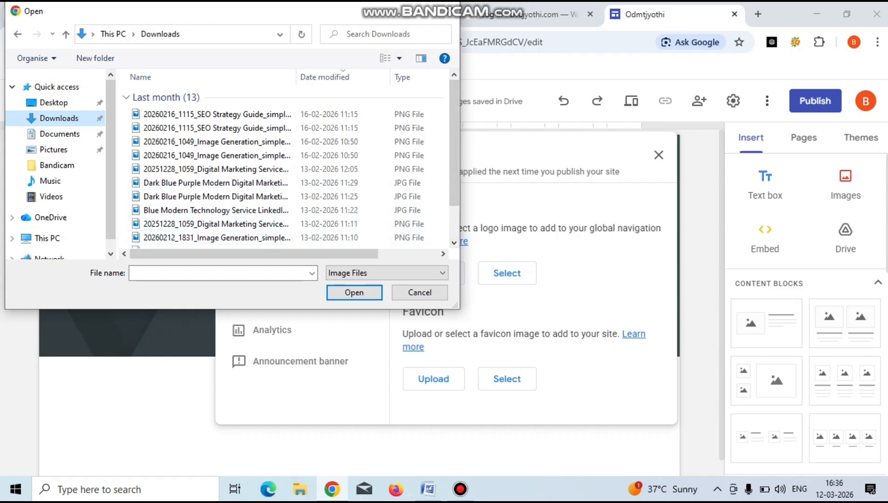
scroll(209, 225, "down", 1)
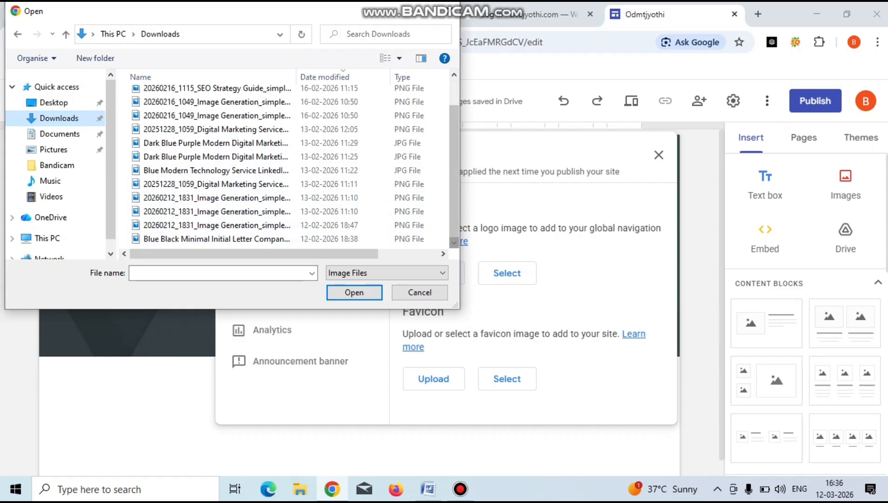
left_click(214, 238)
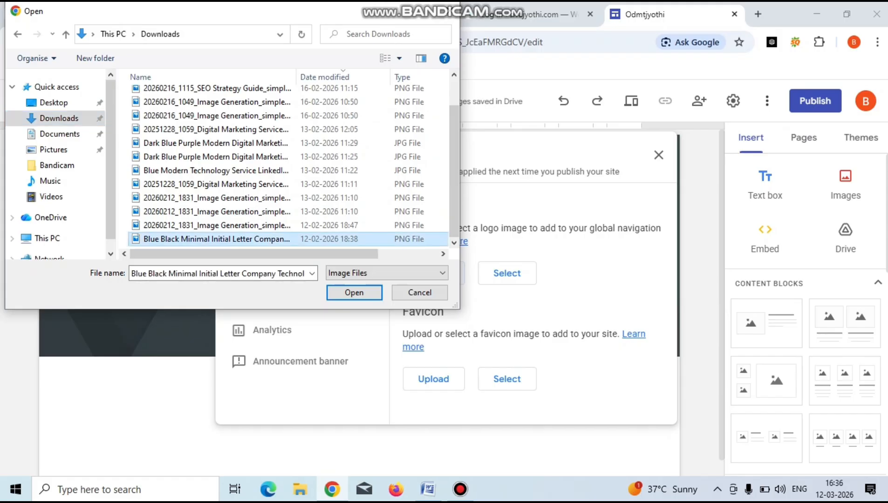
left_click(354, 292)
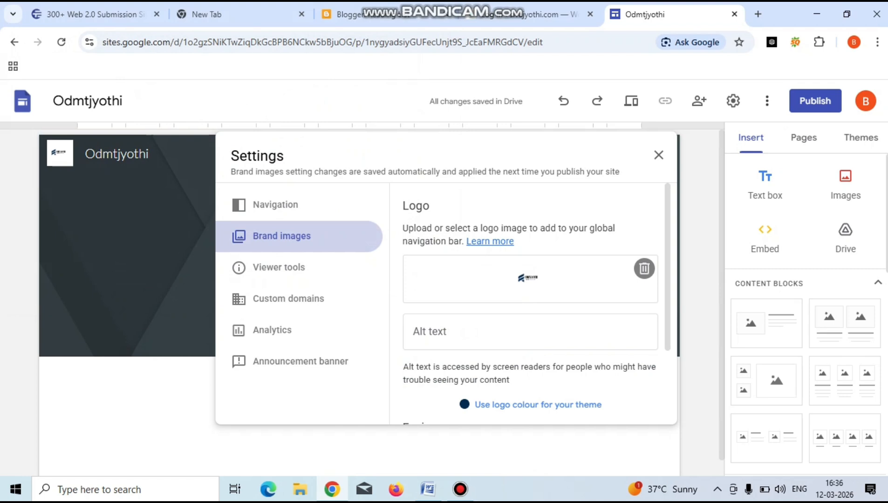
Set the logo's alt text to "Digital marketing".
left_click(469, 332)
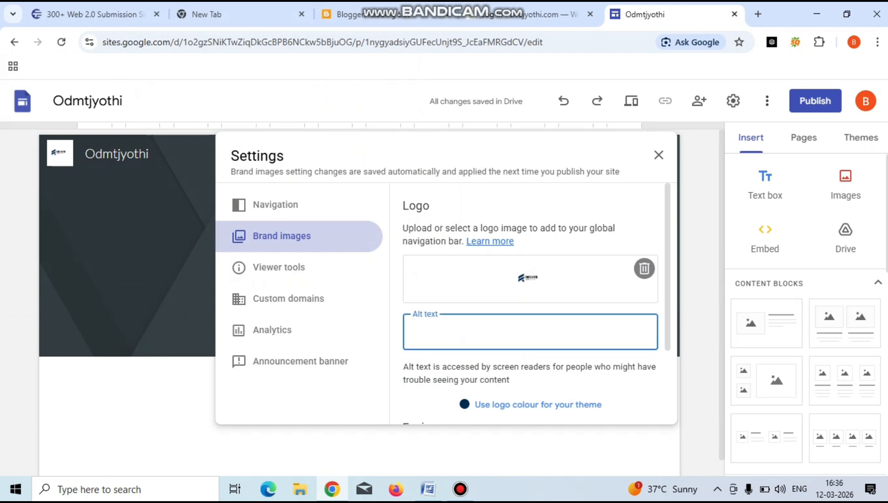
type("Digital marketi")
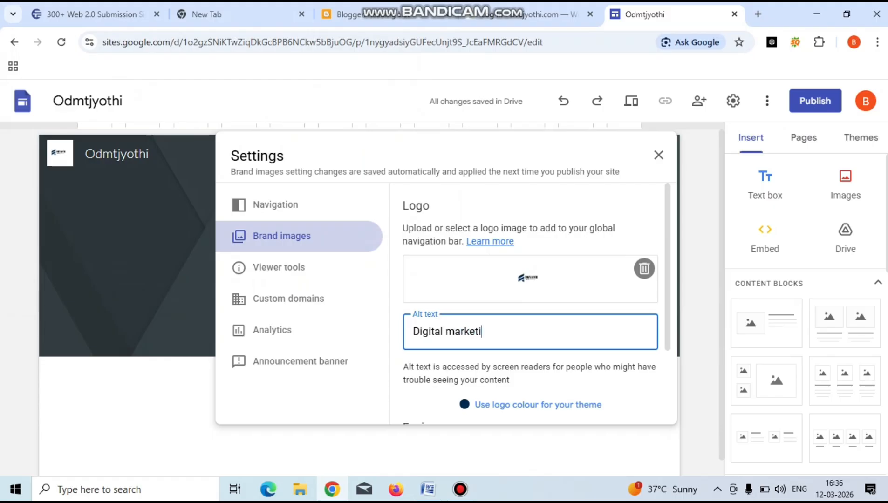
type("ng")
left_click_drag(667, 279, 668, 354)
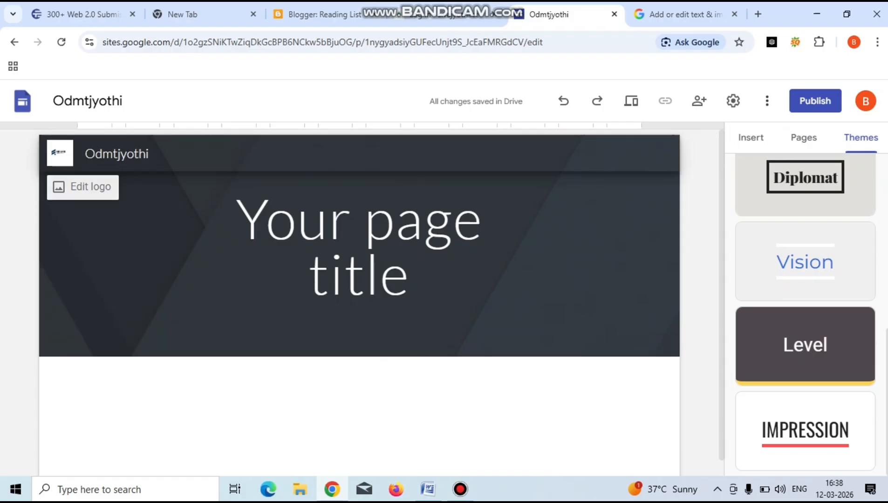
Replace the placeholder page title in the header with "Digital Marketing".
left_click(365, 221)
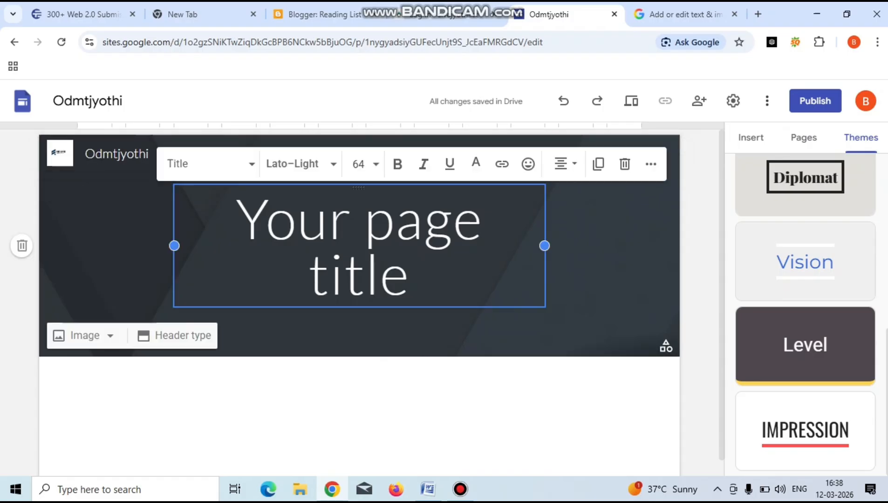
left_click(411, 274)
key("ctrl+a")
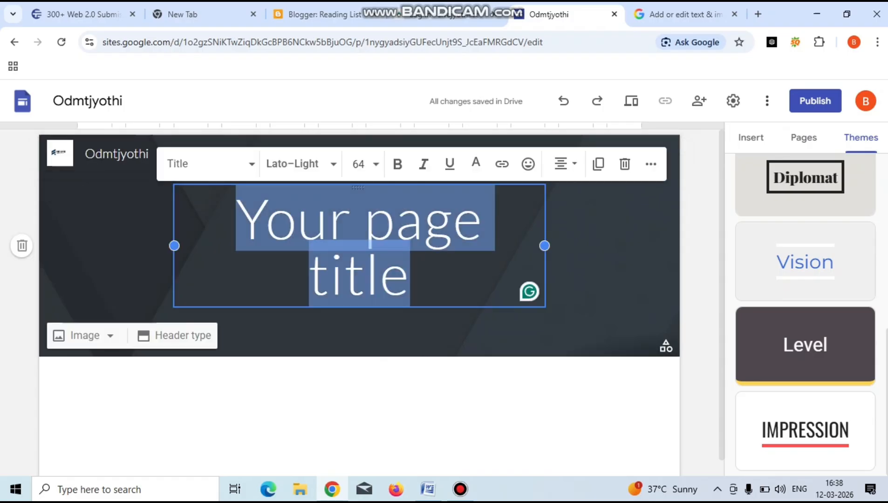
left_click(410, 274)
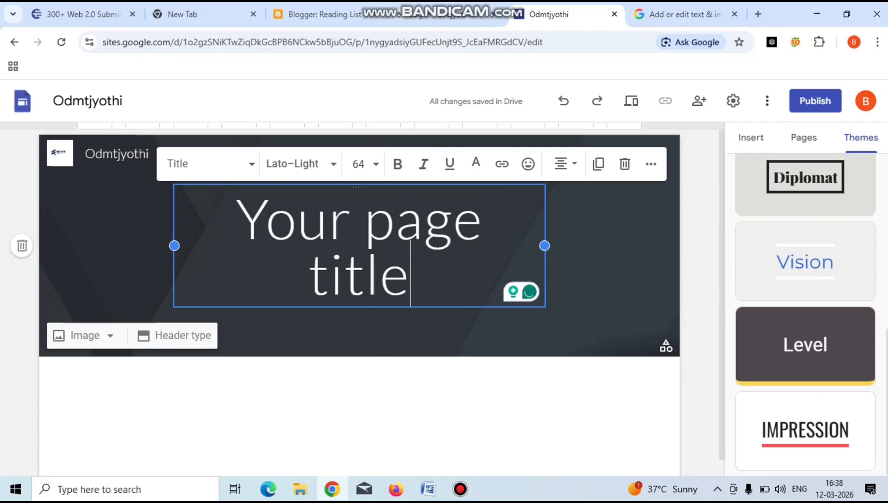
key("ctrl+a")
left_click(410, 275)
left_click_drag(237, 221, 411, 276)
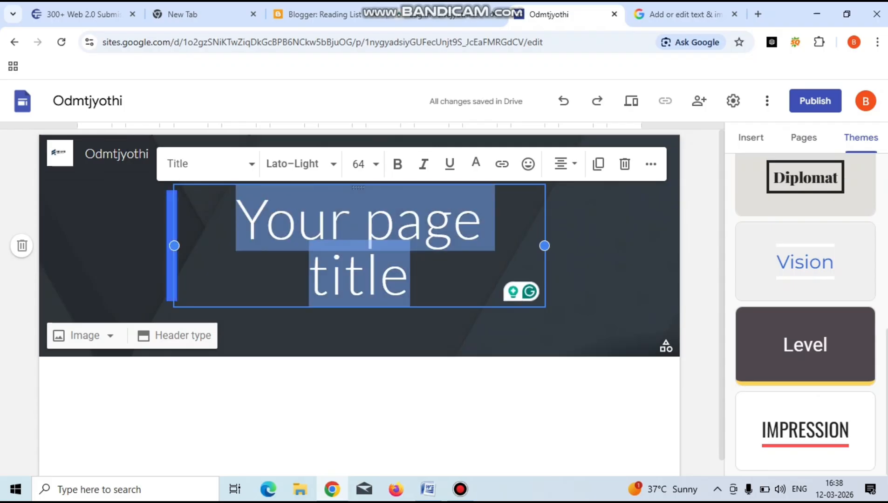
type("Dig")
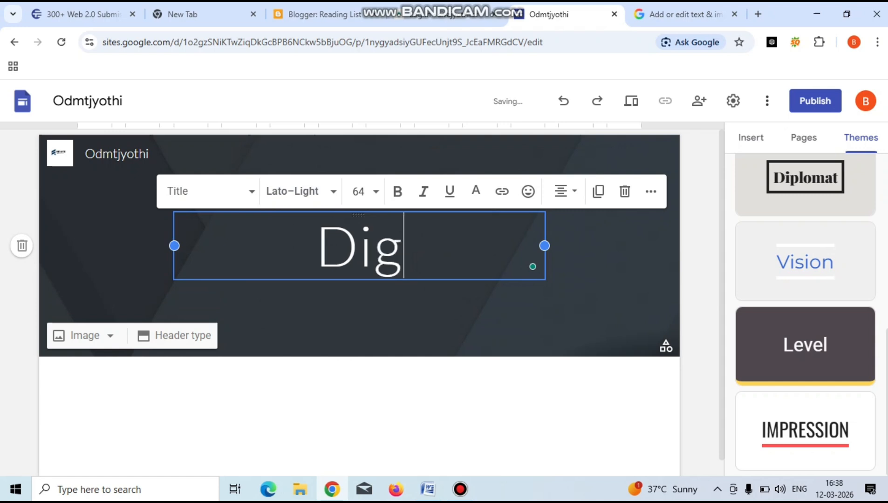
type("ital")
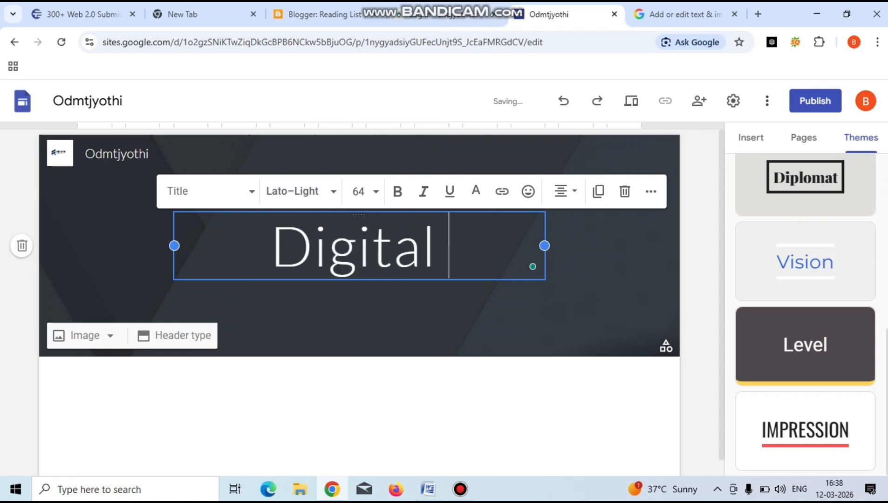
type("Mat")
key("BackSpace")
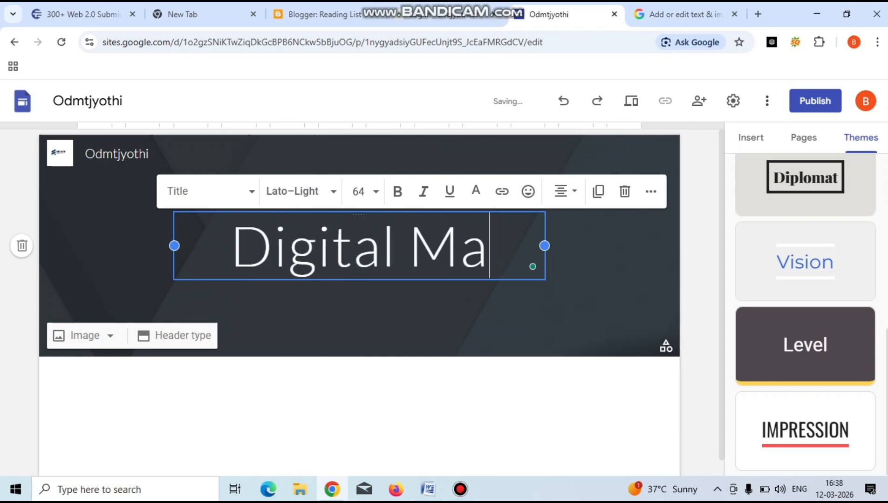
type("rketin")
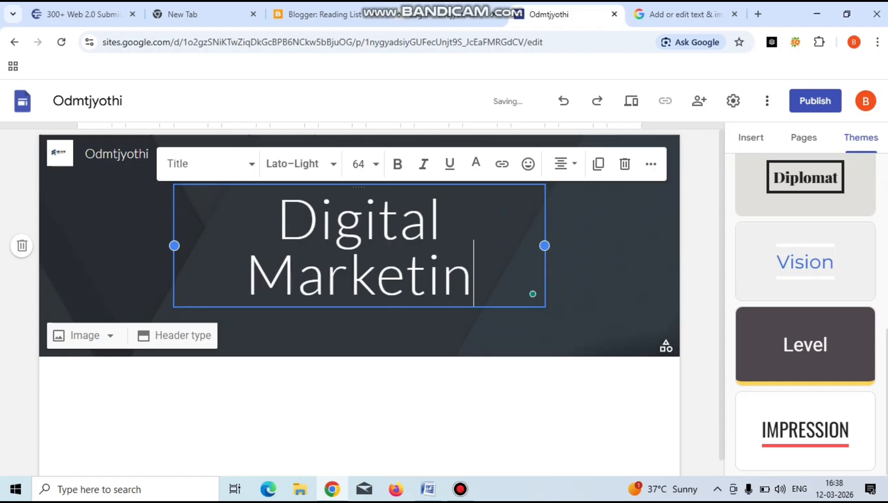
key("BackSpace")
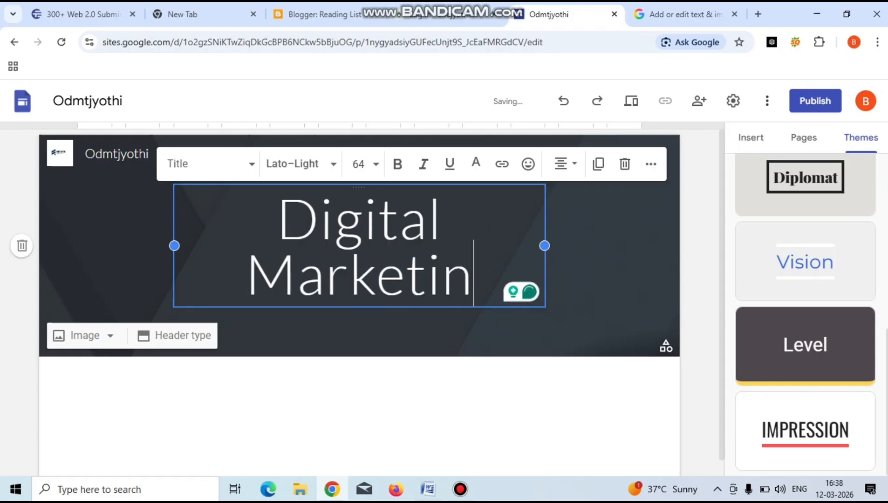
type("g")
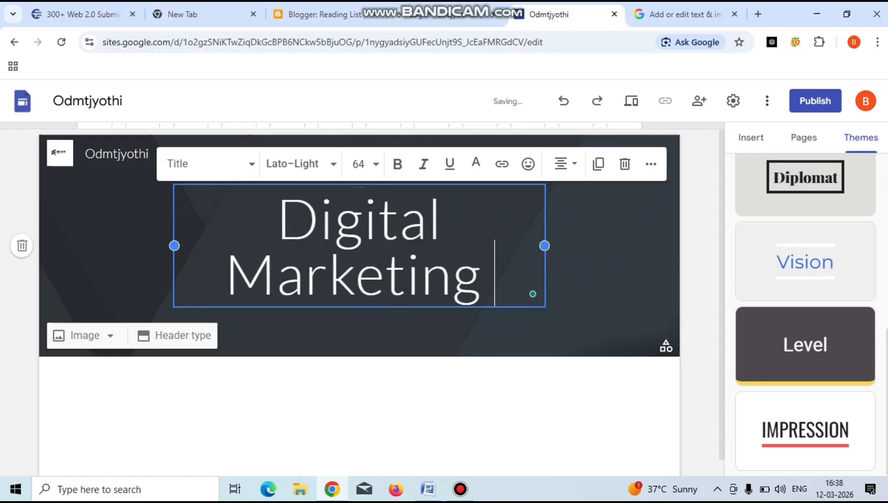
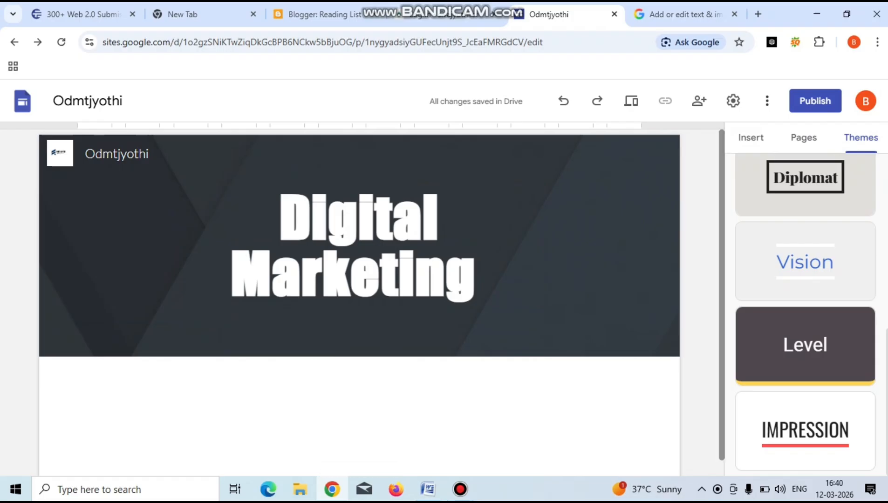
Insert an empty text box in the page body below the header banner.
left_click(869, 138)
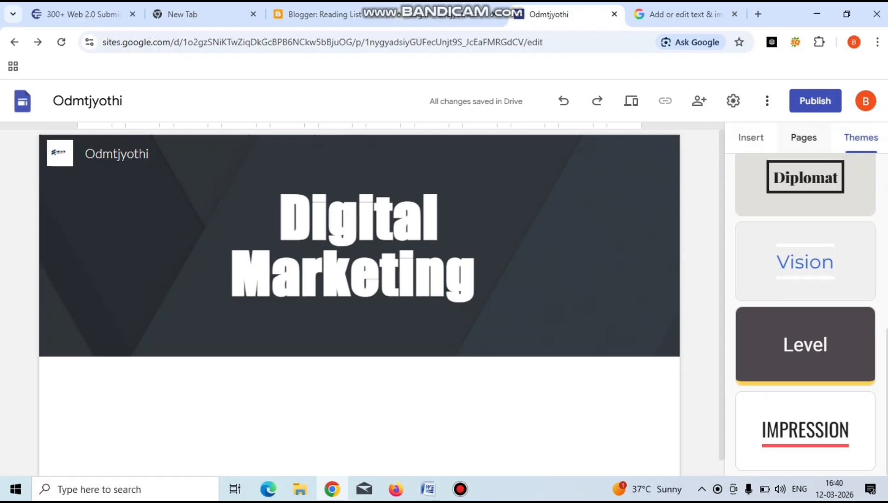
left_click(802, 138)
left_click(751, 138)
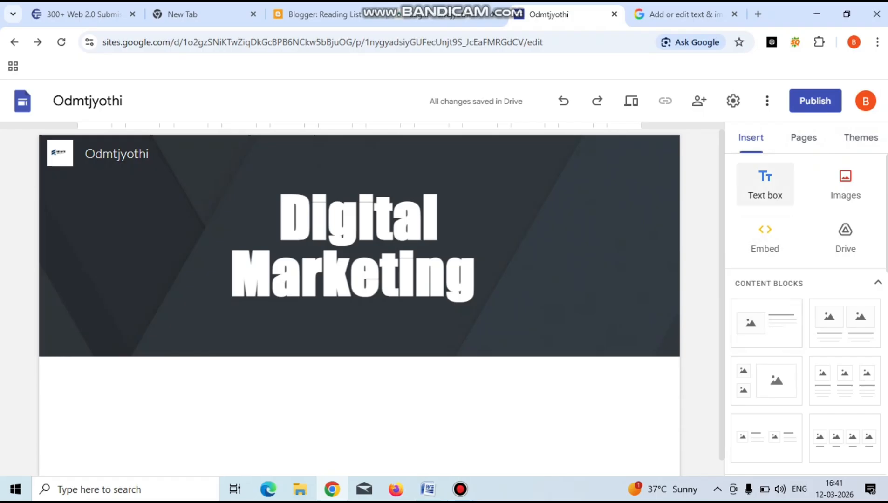
left_click(765, 184)
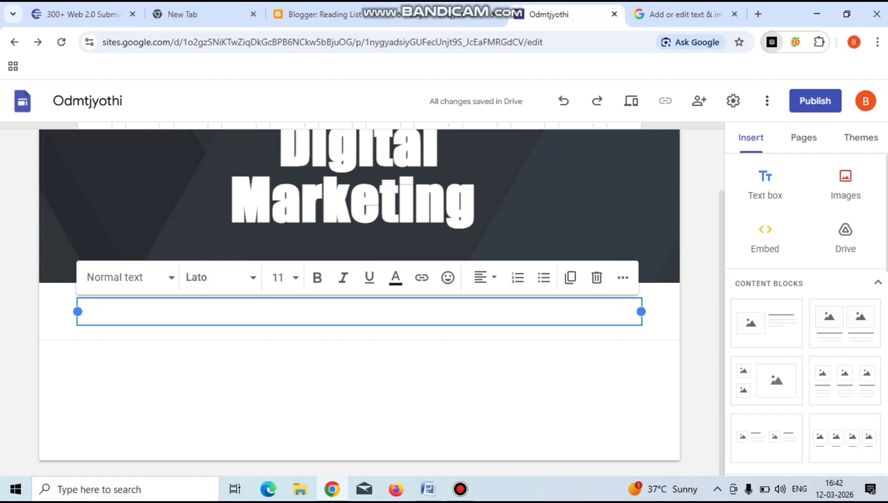
Copy the heading "Digital Marketing Jobs – Career Opportunities in the Online Marketing Industry" from the ChatGPT article and paste it into the site's new text box.
left_click(771, 43)
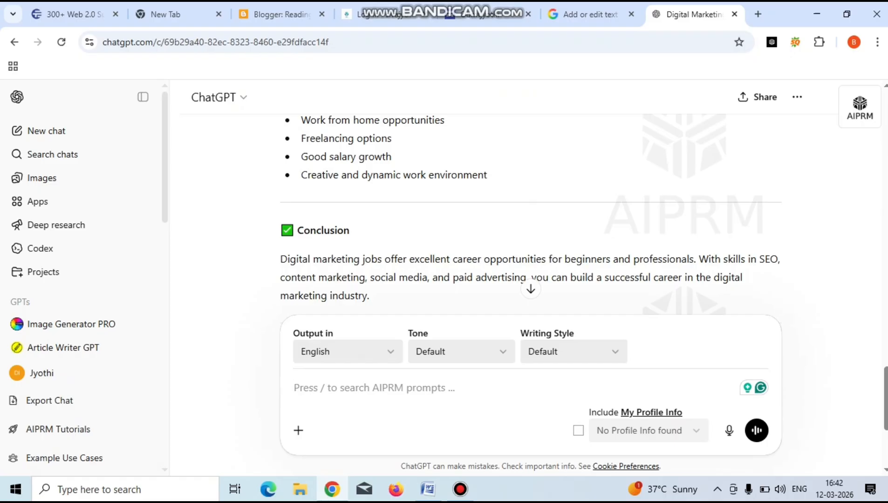
scroll(530, 214, "up", 6)
scroll(530, 214, "up", 10)
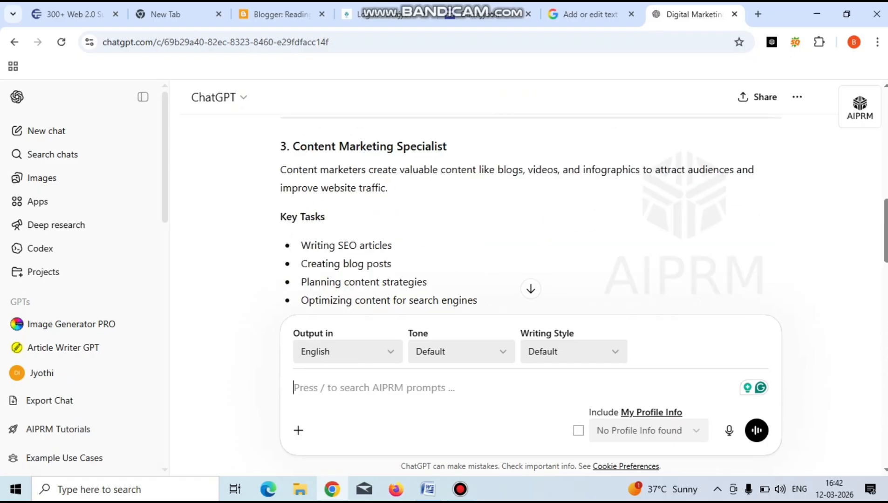
scroll(530, 214, "up", 10)
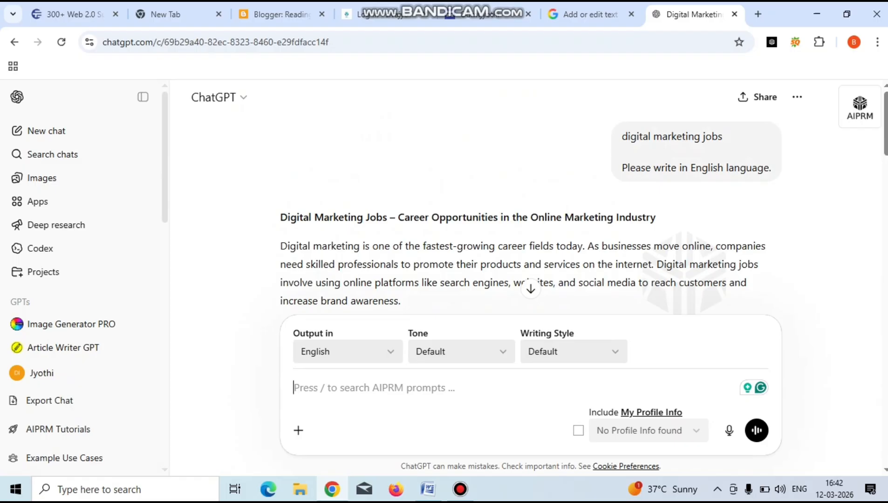
left_click_drag(280, 217, 655, 217)
key("ctrl+c")
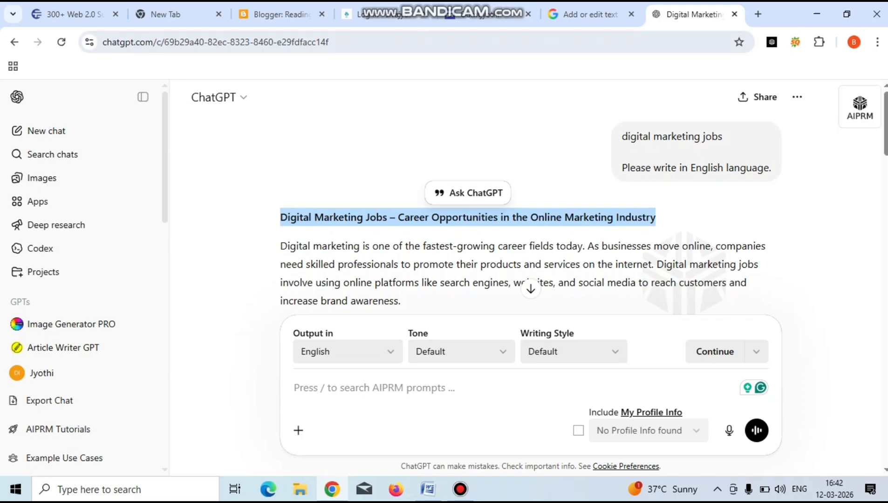
left_click(487, 15)
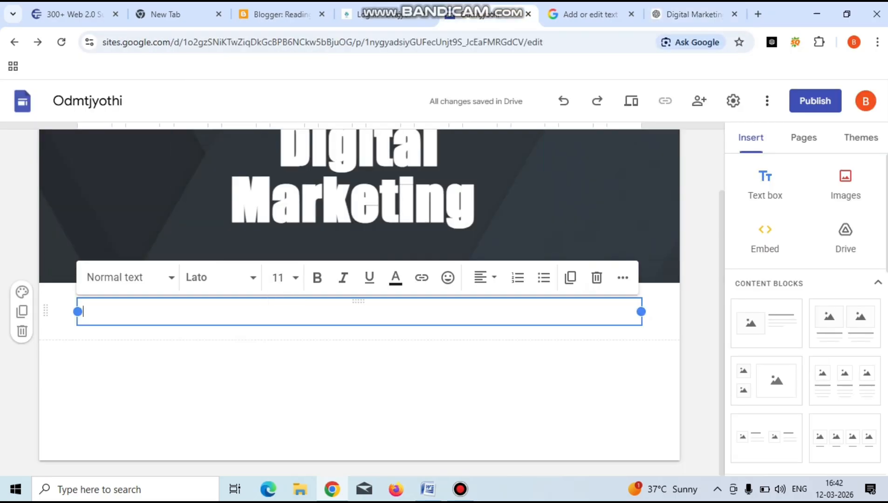
key("ctrl+v")
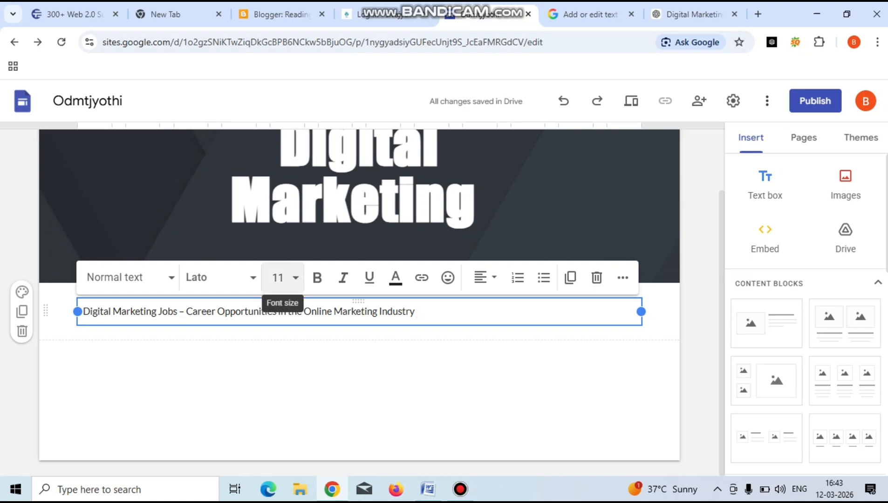
Try font size 12 and the Title style on the pasted heading text, and settle on the Heading style.
left_click(278, 277)
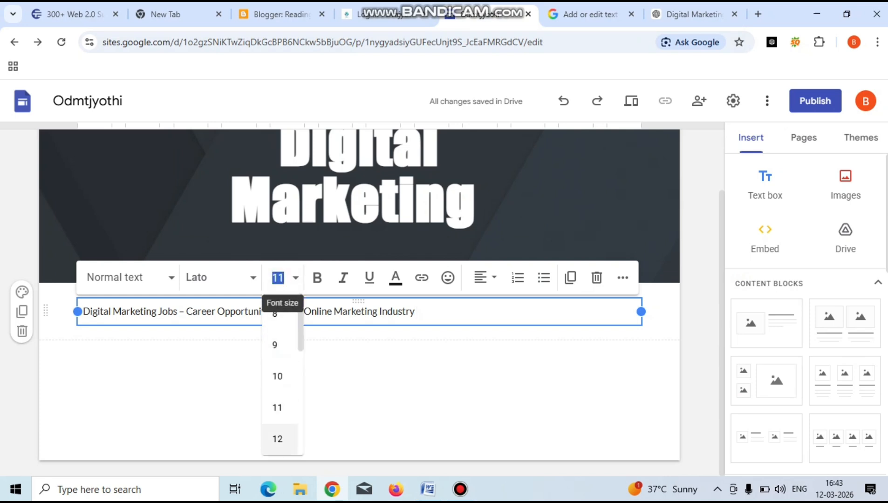
left_click(277, 439)
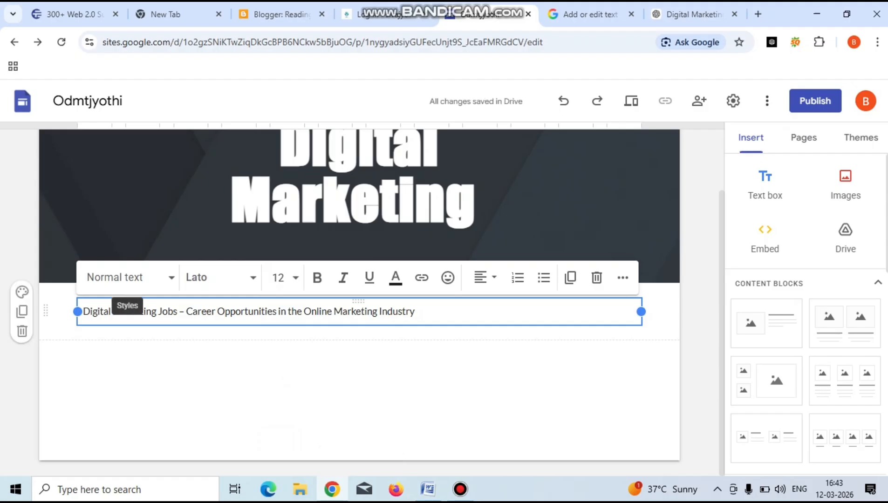
left_click(128, 277)
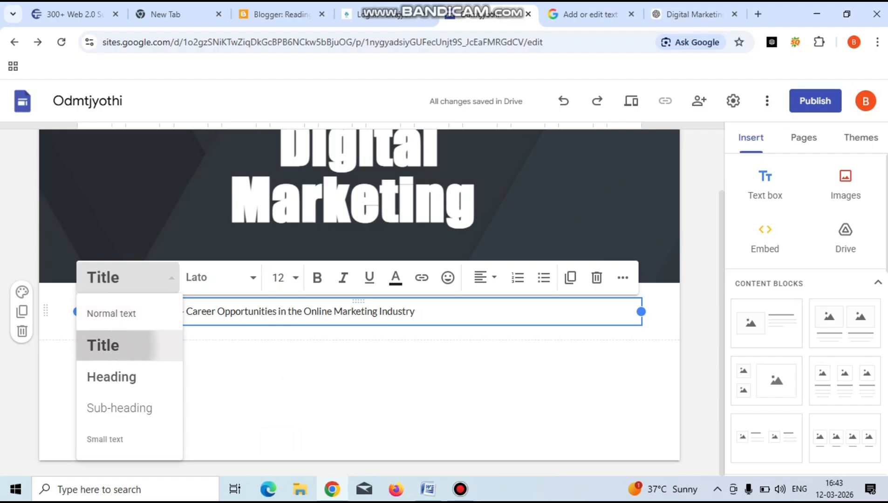
left_click(119, 345)
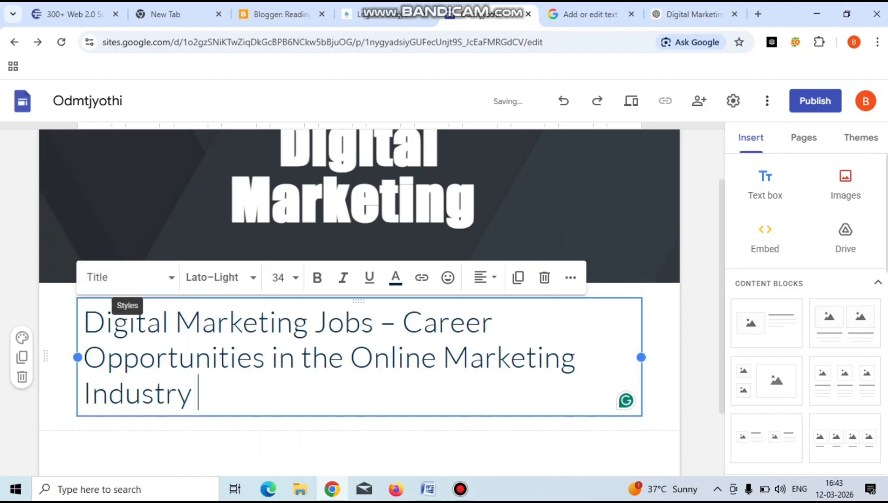
left_click(127, 278)
left_click(133, 379)
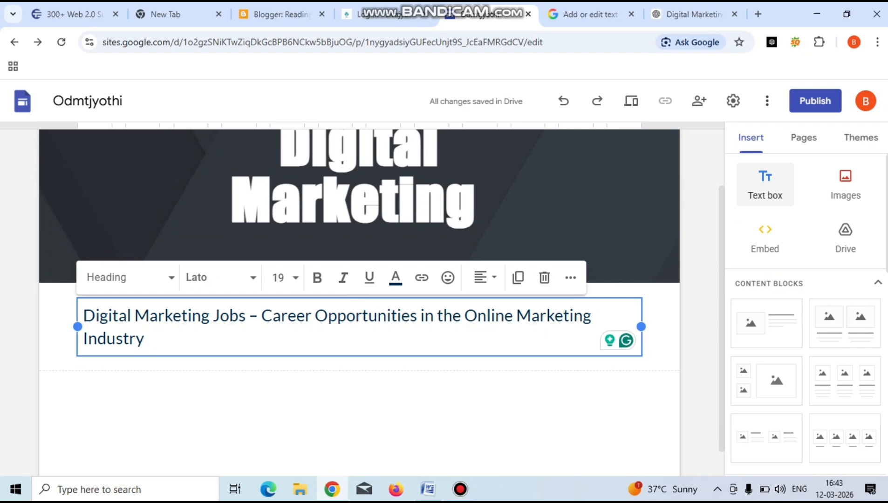
Add another text box below the heading and paste in the introductory text on digital marketing jobs copied from the ChatGPT article.
left_click(765, 184)
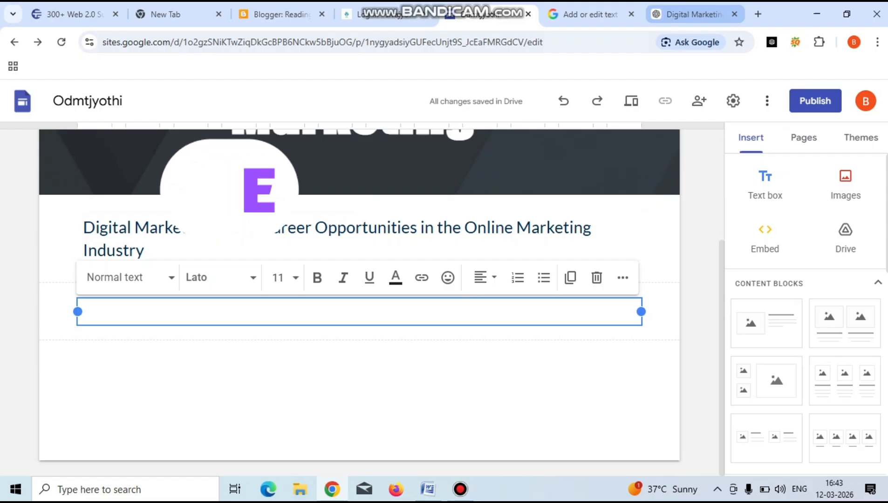
left_click(693, 14)
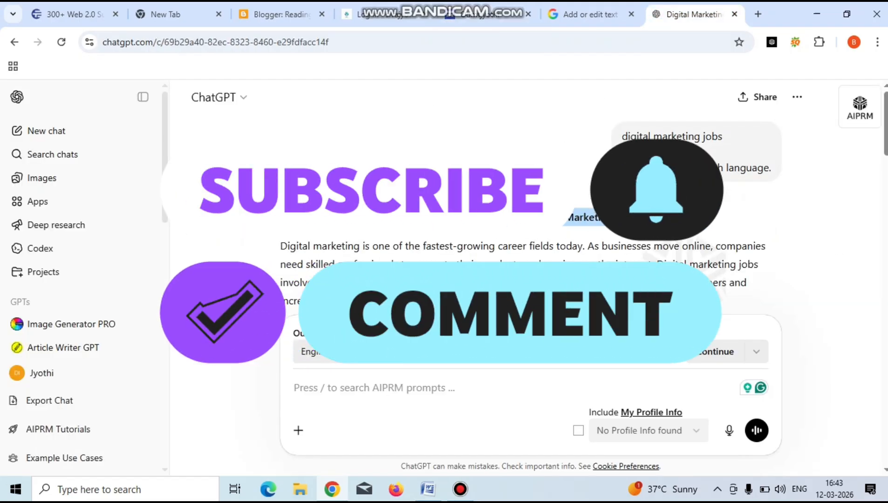
left_click_drag(280, 246, 399, 302)
key("ctrl+c")
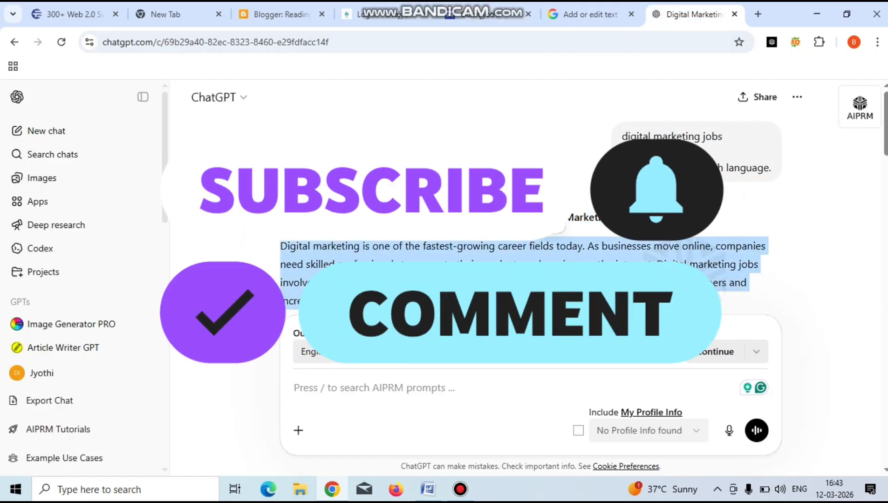
left_click(485, 14)
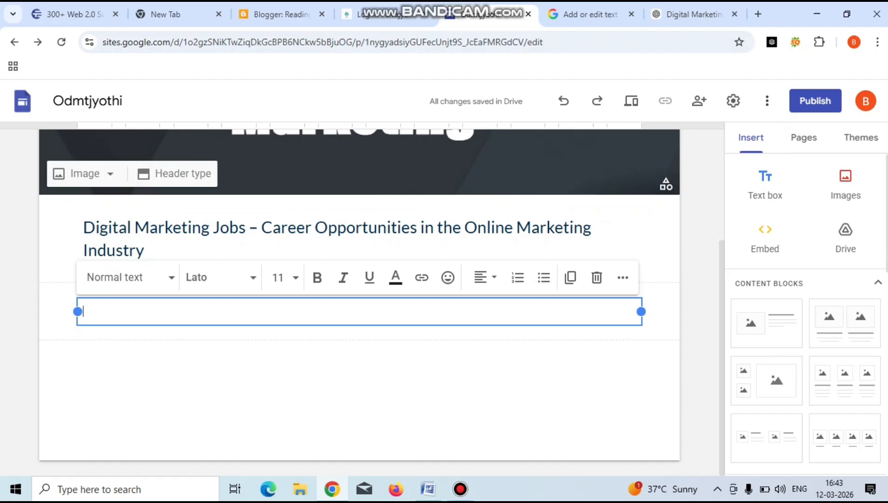
key("ctrl+v")
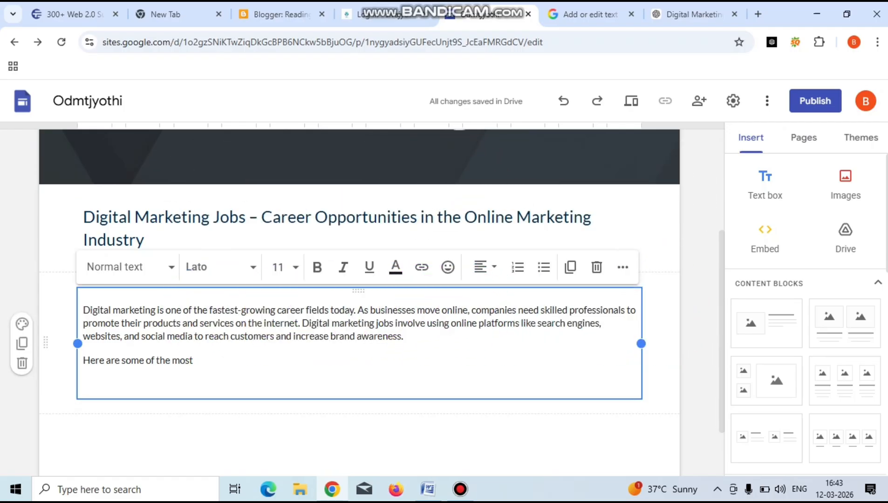
Keep the introductory text in the Normal text style, set its font size to 12 and deselect the text box.
left_click(127, 267)
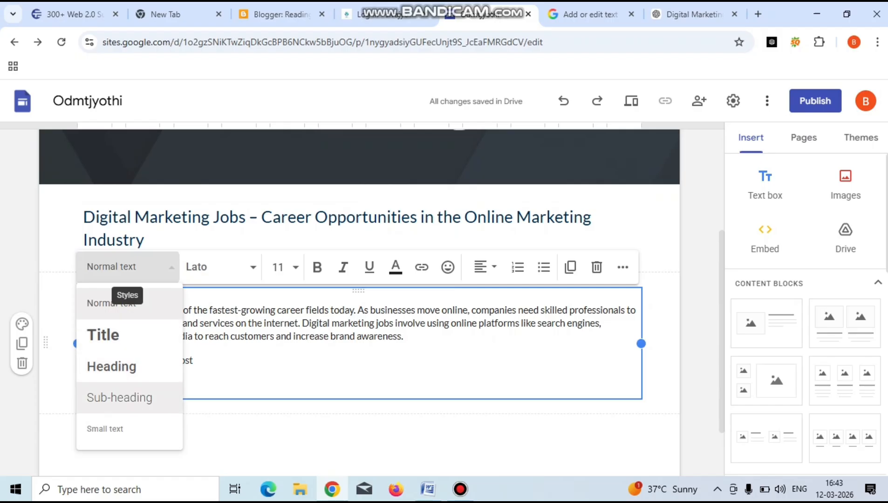
left_click(111, 303)
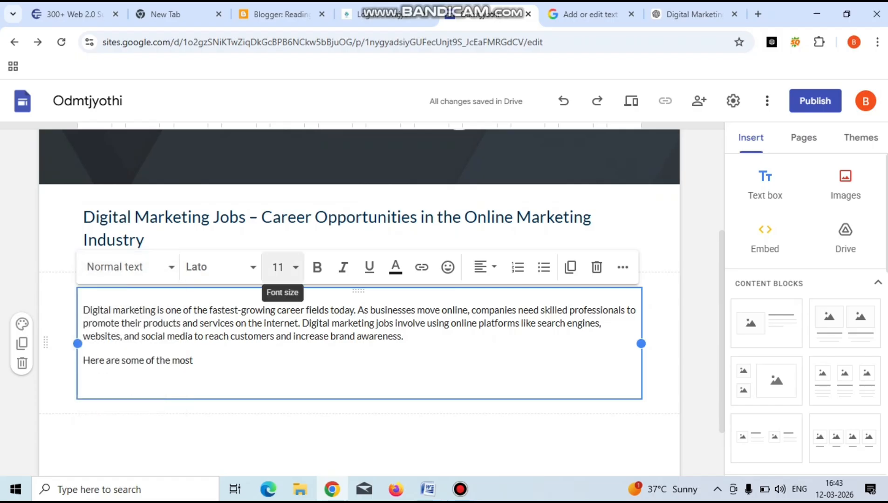
left_click(278, 267)
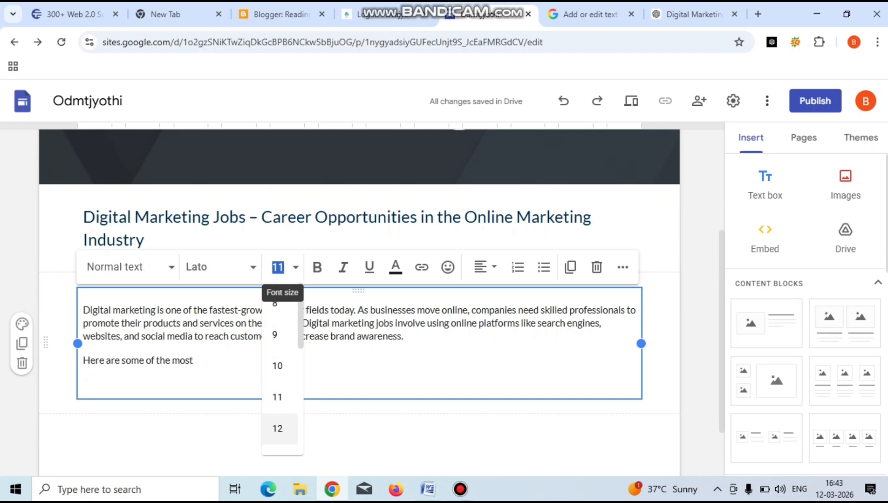
left_click(277, 428)
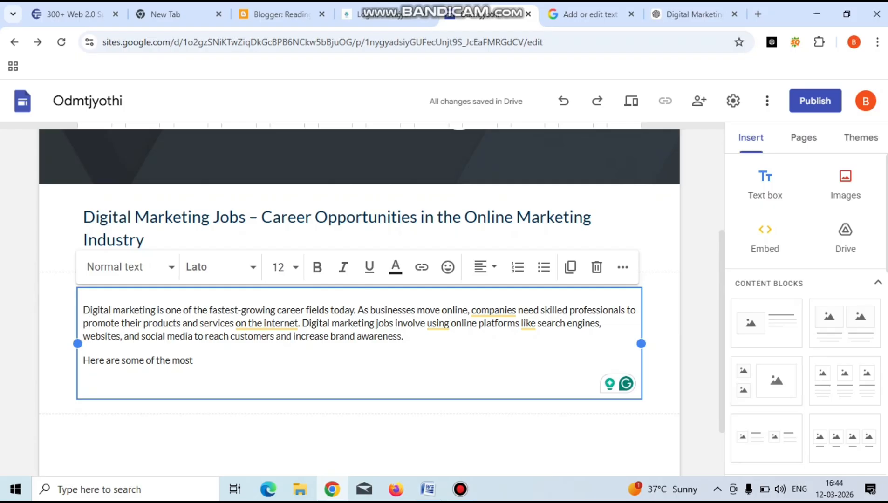
key("Escape")
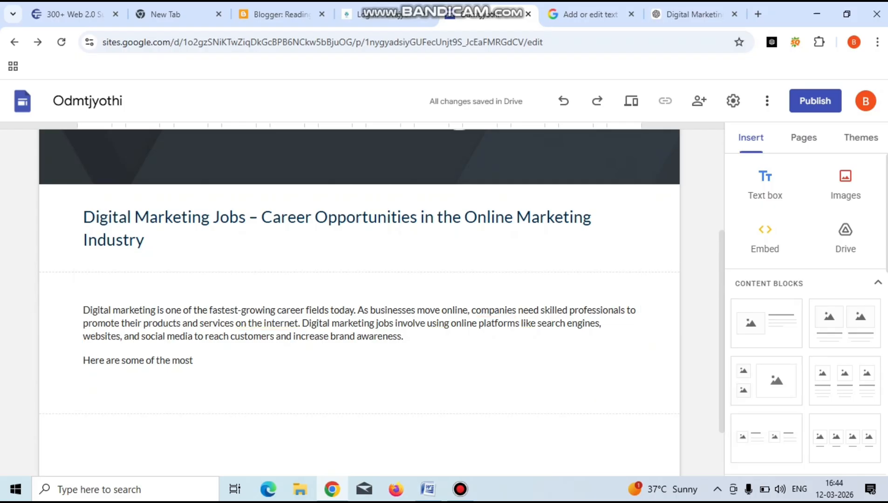
Insert a new text box below the introductory text and look through the other elements available for insertion.
scroll(358, 279, "down", 2)
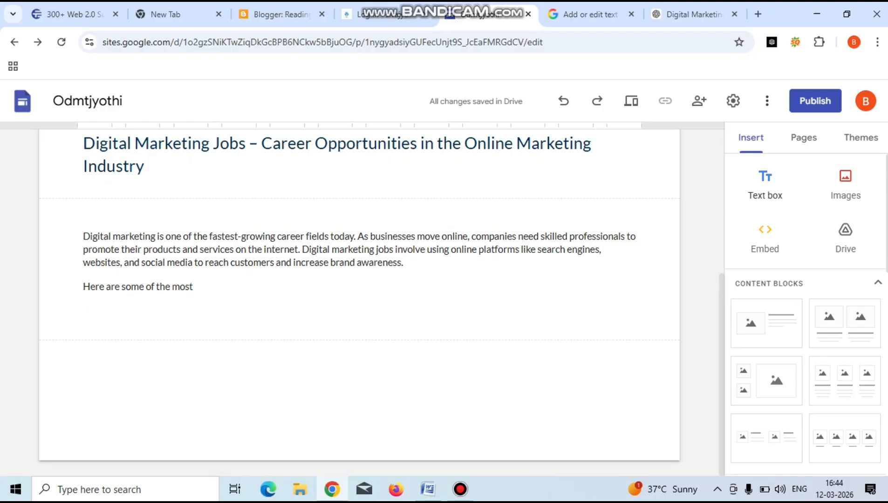
left_click(765, 185)
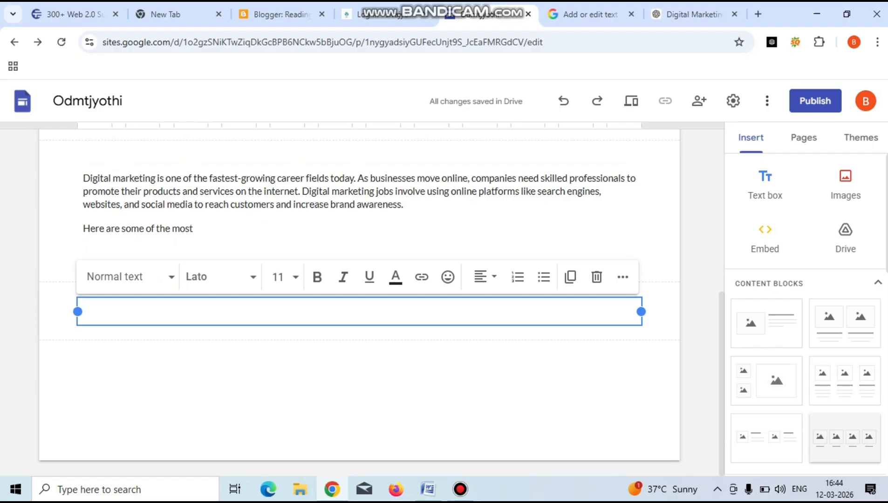
scroll(805, 322, "down", 6)
left_click(792, 317)
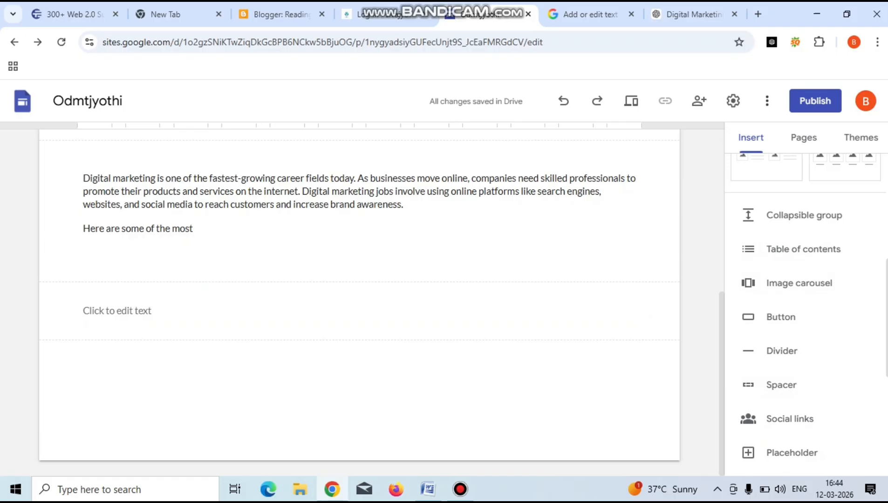
scroll(792, 307, "down", 5)
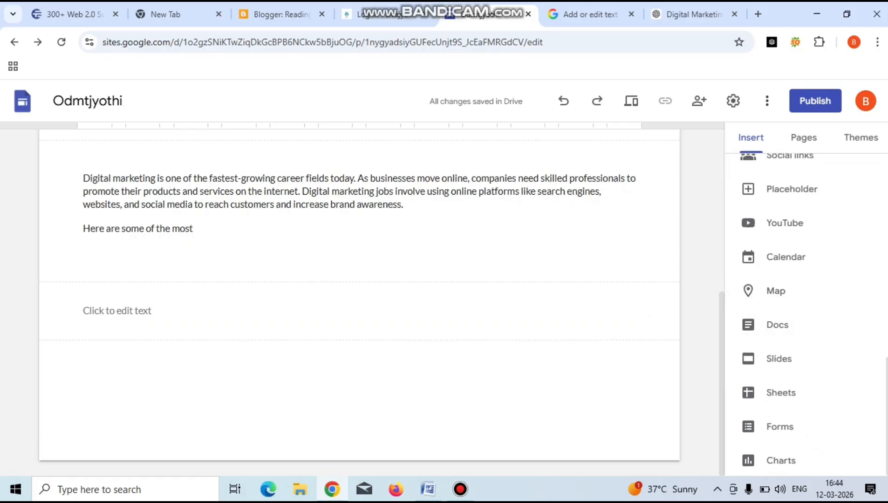
scroll(806, 308, "up", 6)
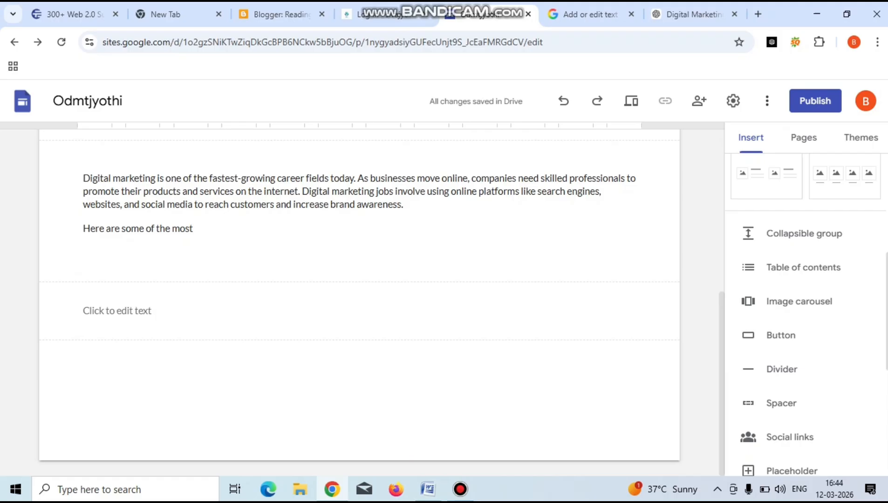
scroll(805, 307, "up", 5)
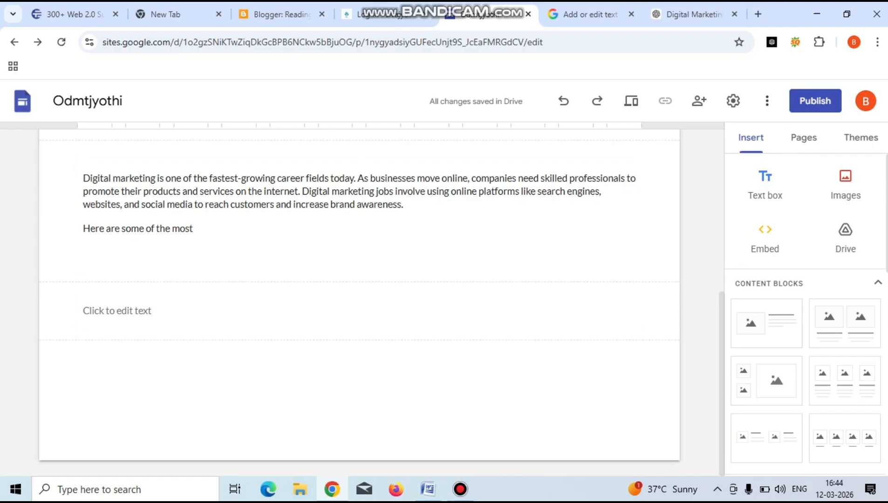
Copy the heading "1. SEO Specialist" from the ChatGPT article into the site's empty text box and give it the Heading style.
left_click(692, 14)
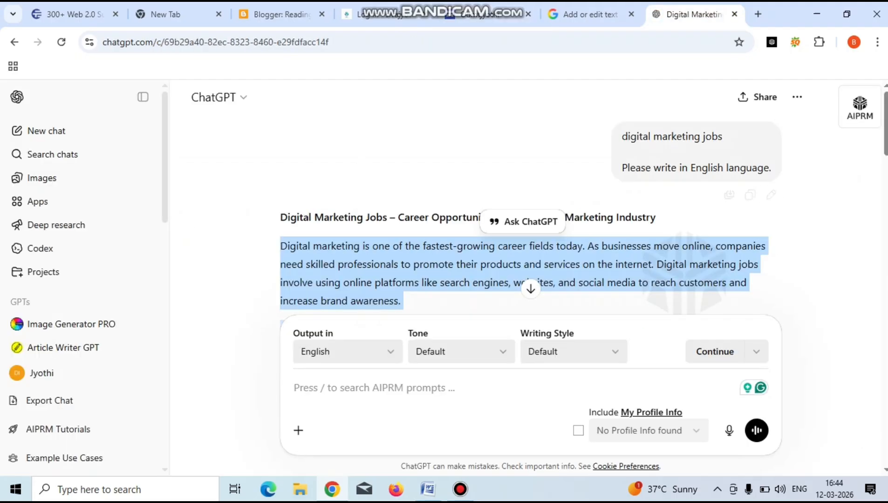
scroll(531, 209, "down", 4)
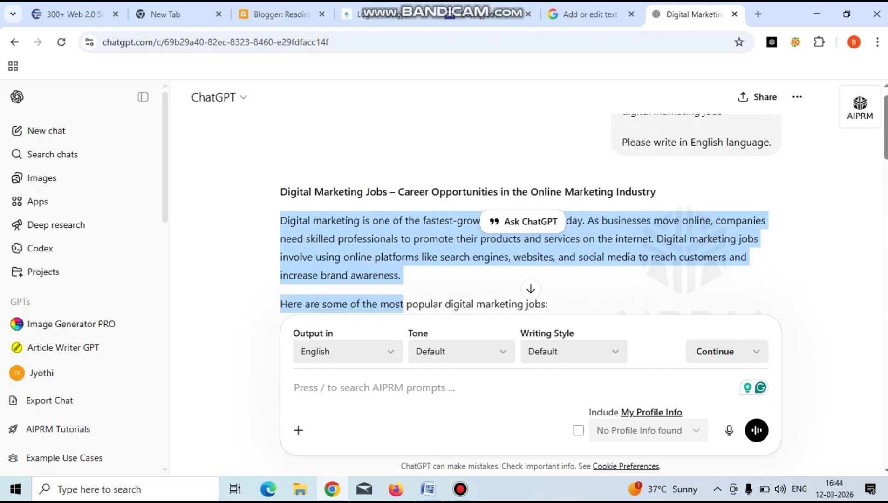
scroll(531, 209, "down", 1)
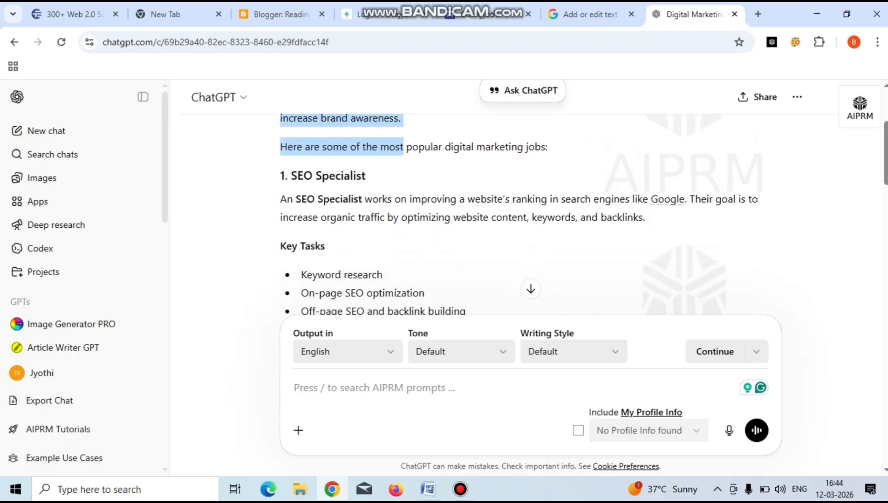
left_click_drag(280, 176, 366, 175)
key("ctrl+c")
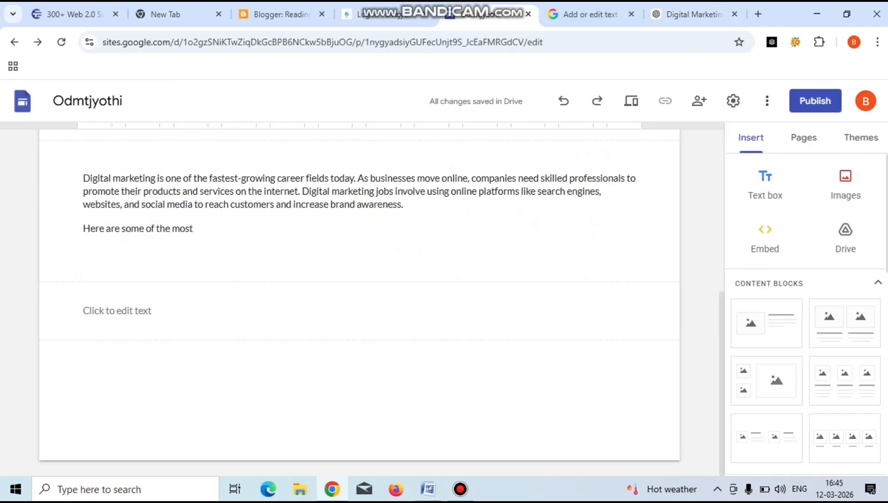
left_click(117, 311)
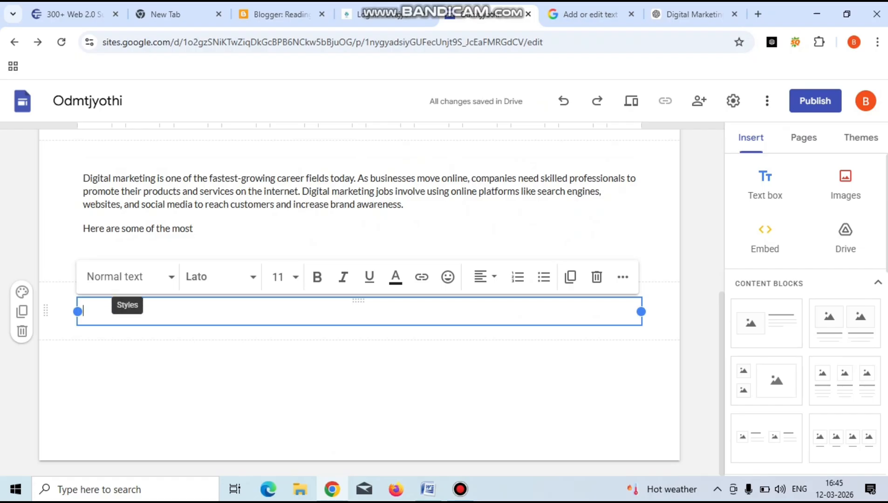
key("ctrl+v")
left_click(128, 276)
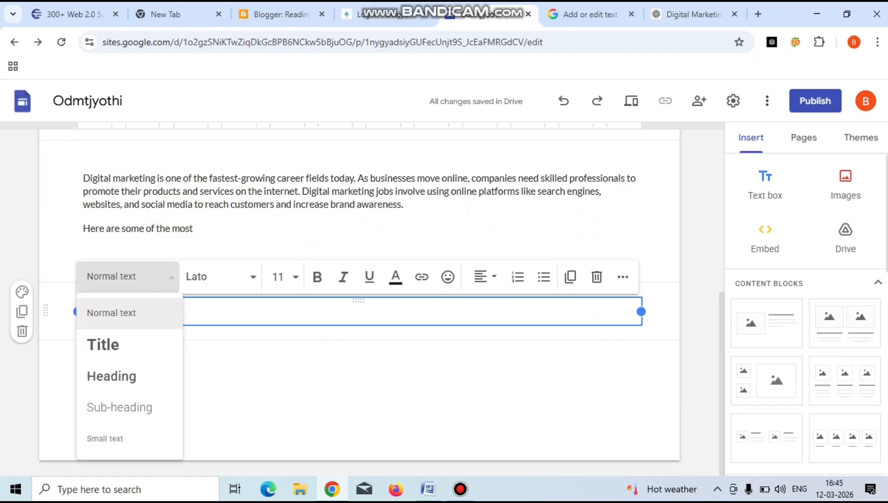
left_click(112, 377)
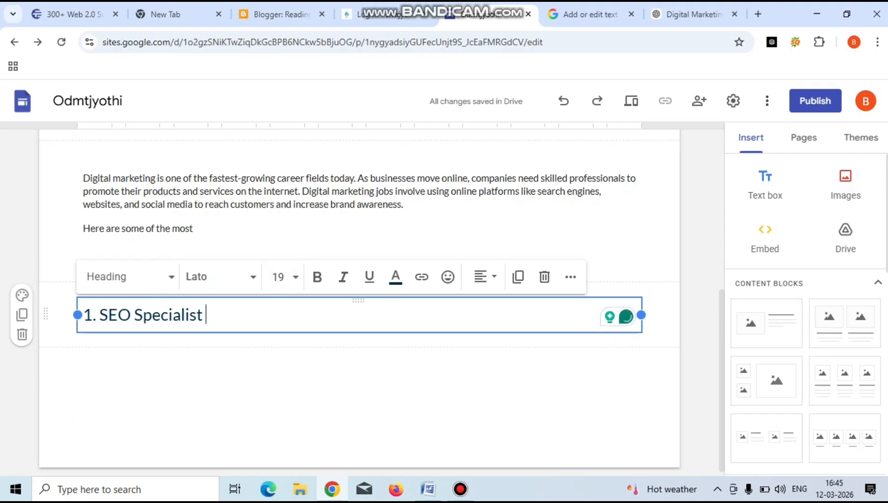
Make the "1. SEO Specialist" heading bold, try font size 12, settle on size 18 and deselect the text box.
left_click(317, 278)
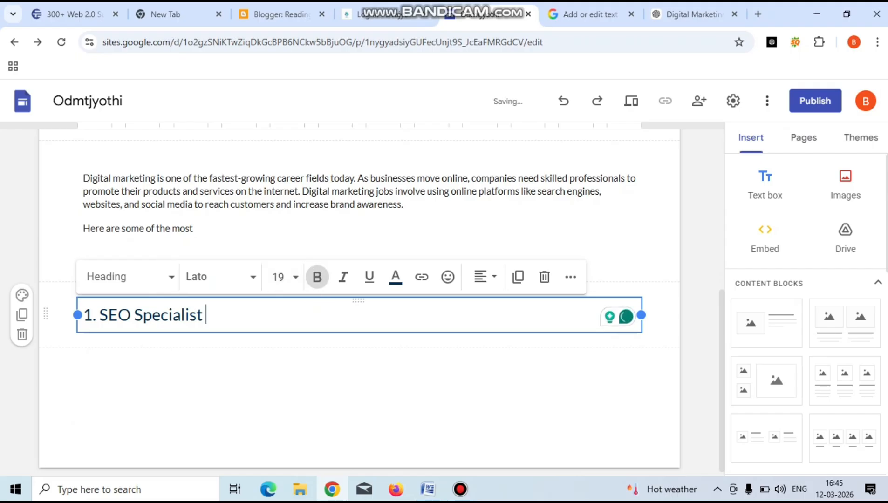
key("ctrl+a")
key("ctrl+c")
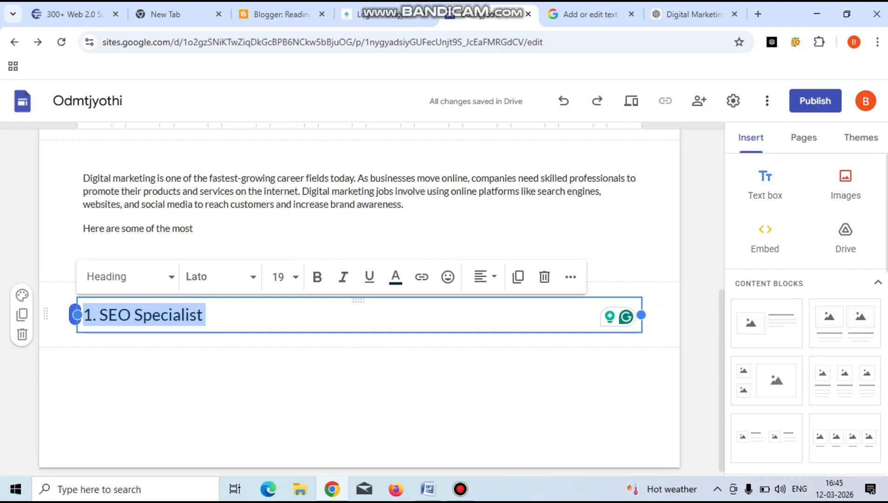
left_click(318, 278)
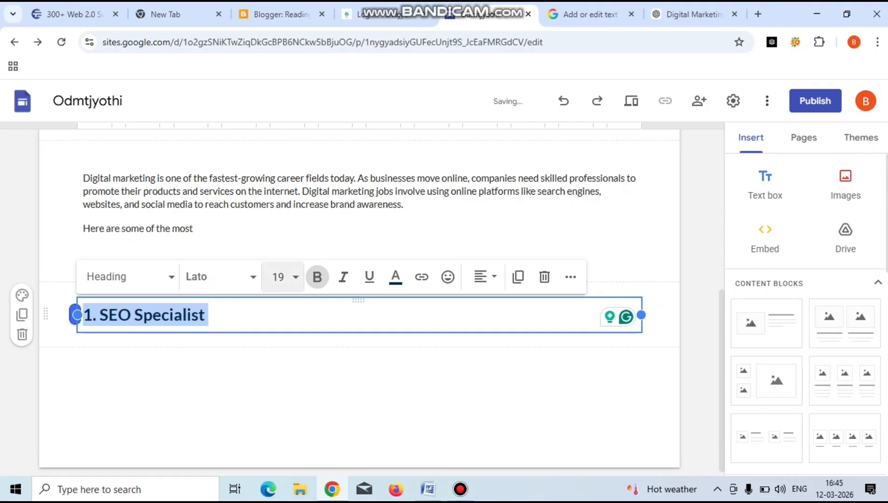
left_click(279, 278)
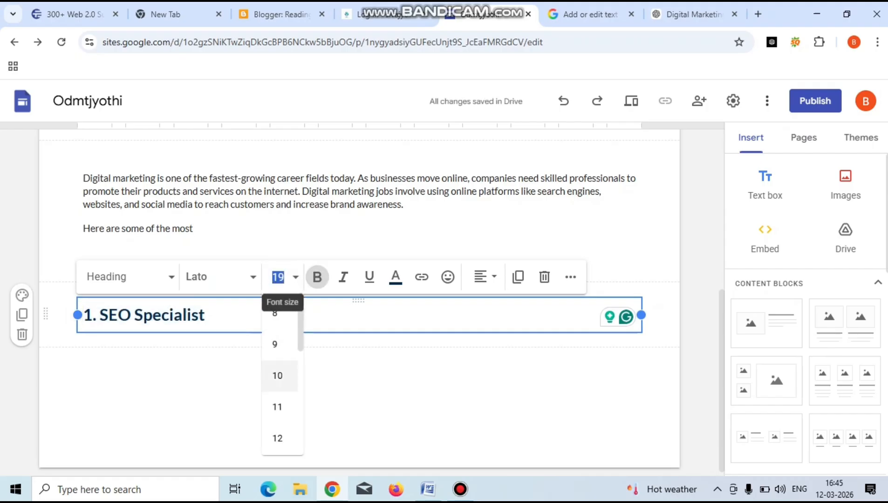
left_click(278, 437)
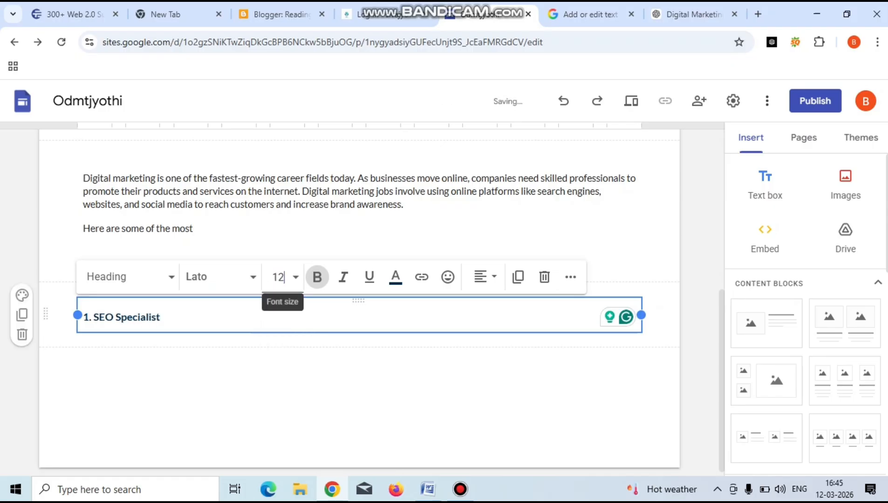
left_click(279, 277)
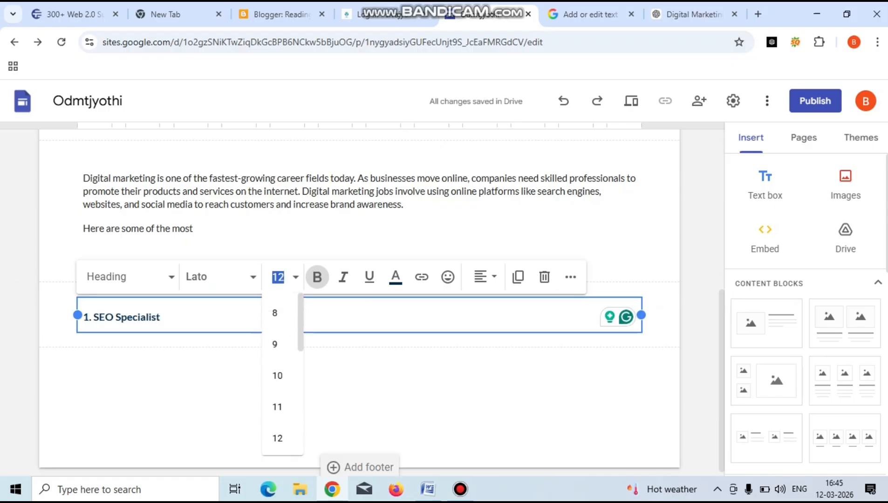
scroll(283, 372, "down", 6)
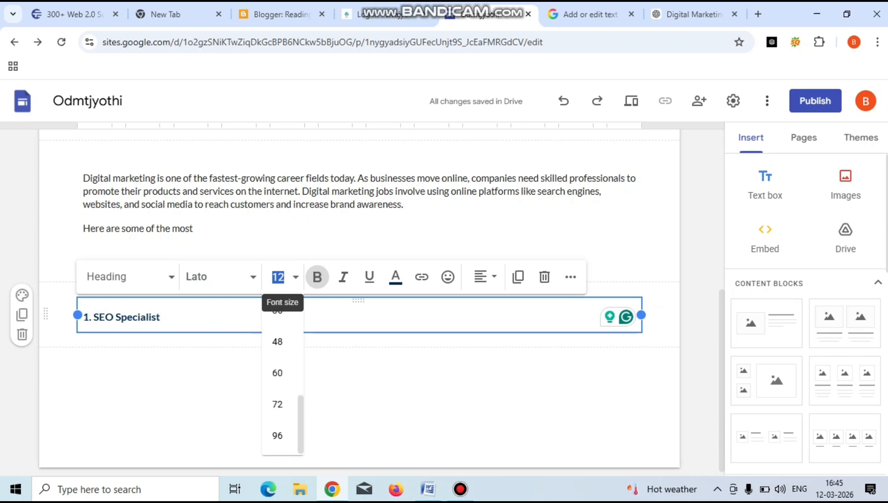
scroll(282, 372, "up", 3)
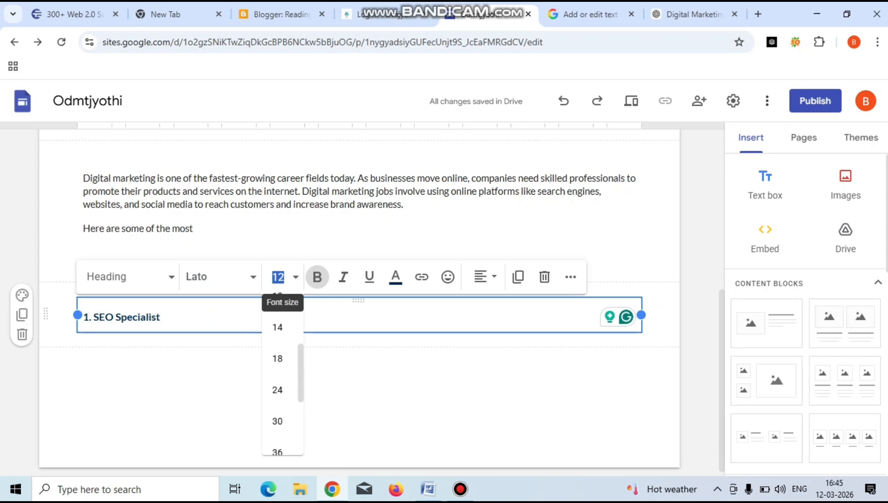
left_click(277, 359)
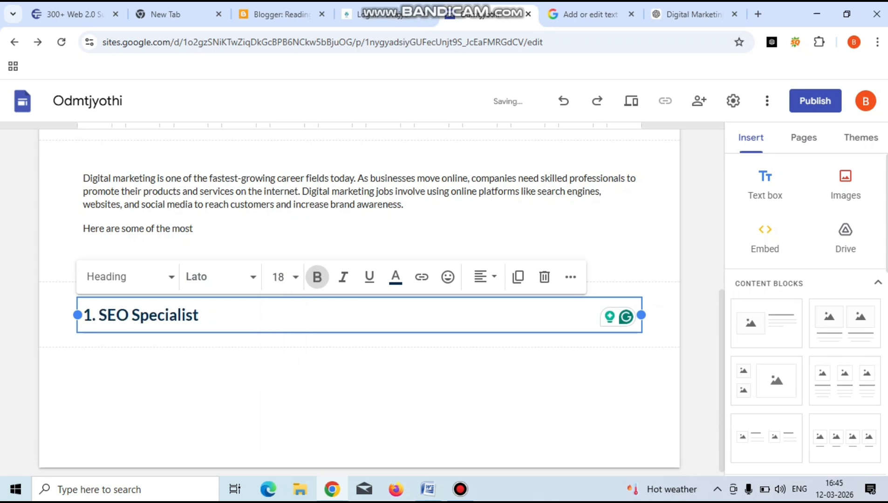
left_click(298, 396)
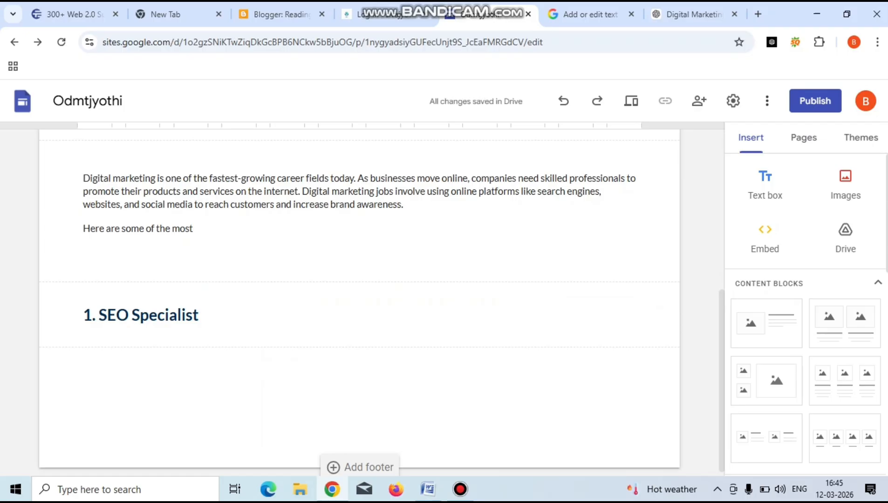
key("ctrl+Tab")
key("ctrl+Tab")
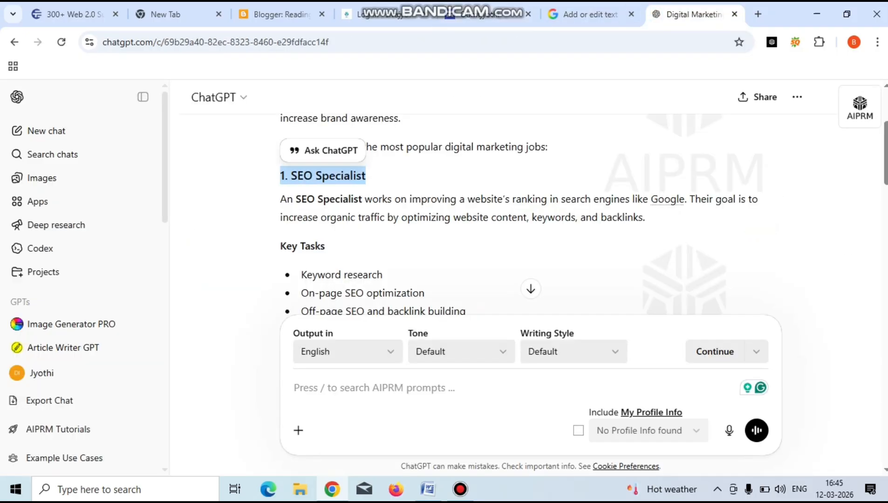
left_click_drag(281, 199, 484, 131)
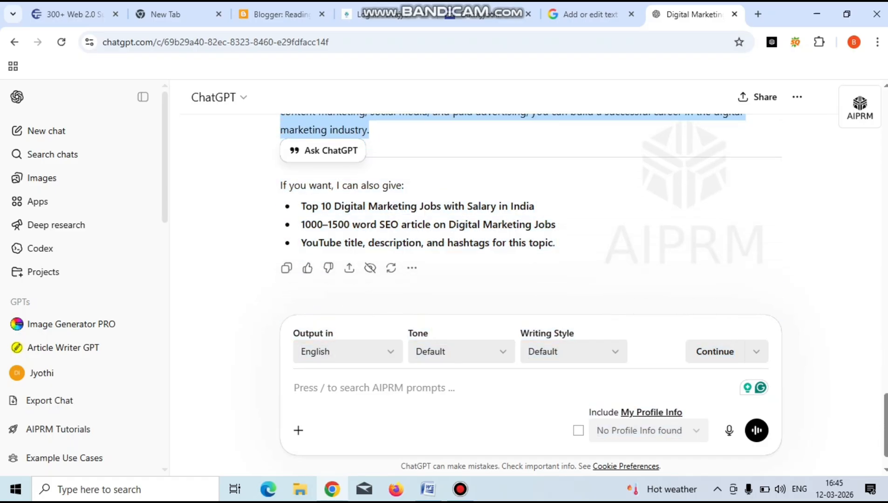
left_click(484, 130)
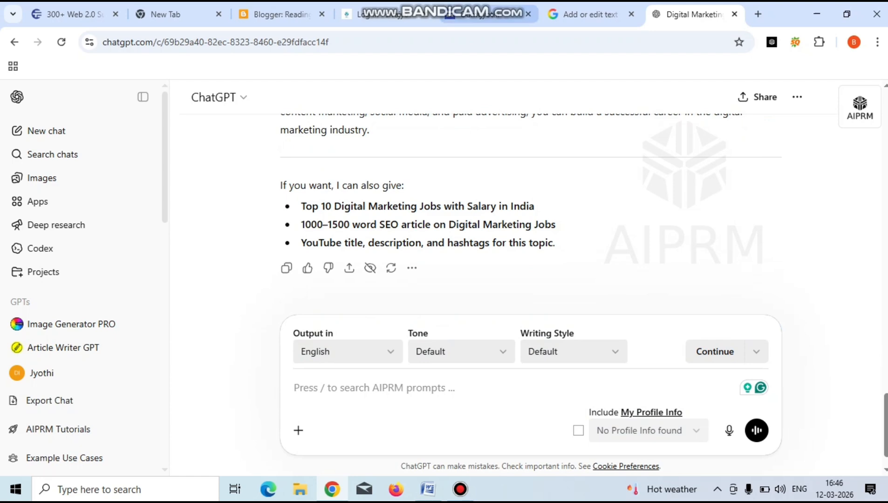
Add another text box below the "1. SEO Specialist" heading on the site and paste the clipboard text into it.
left_click(487, 14)
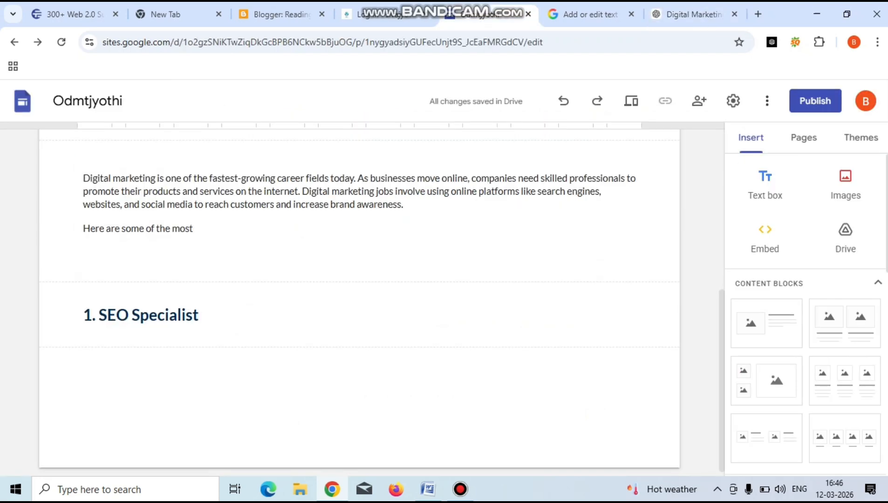
left_click(784, 192)
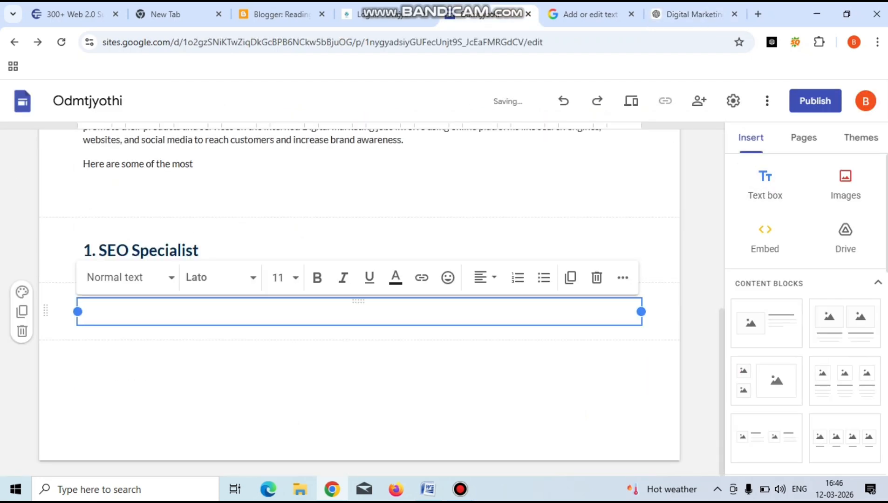
key("ctrl+v")
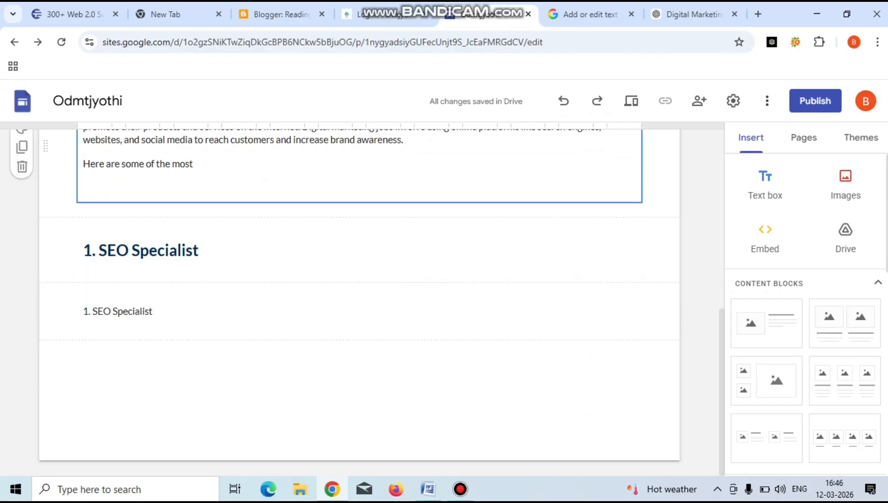
Copy the SEO Specialist description paragraph from the ChatGPT article and replace the text in the site's last text box with it.
left_click(693, 14)
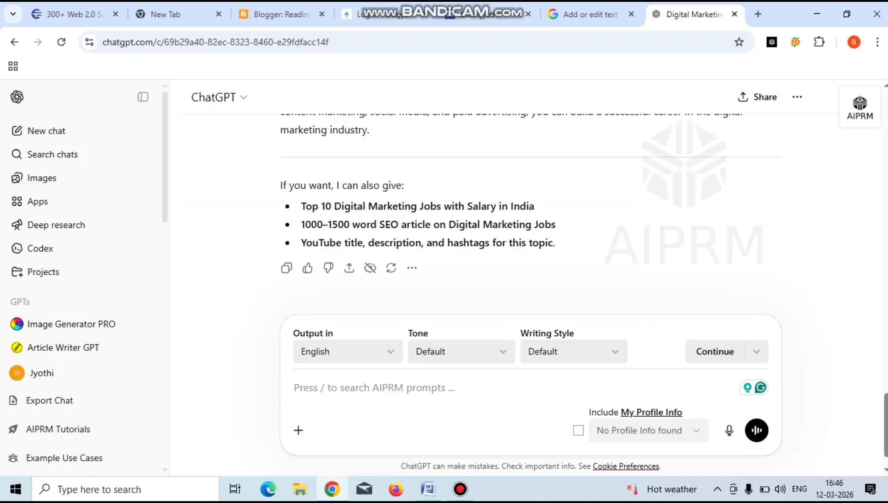
scroll(530, 209, "up", 15)
scroll(530, 209, "up", 10)
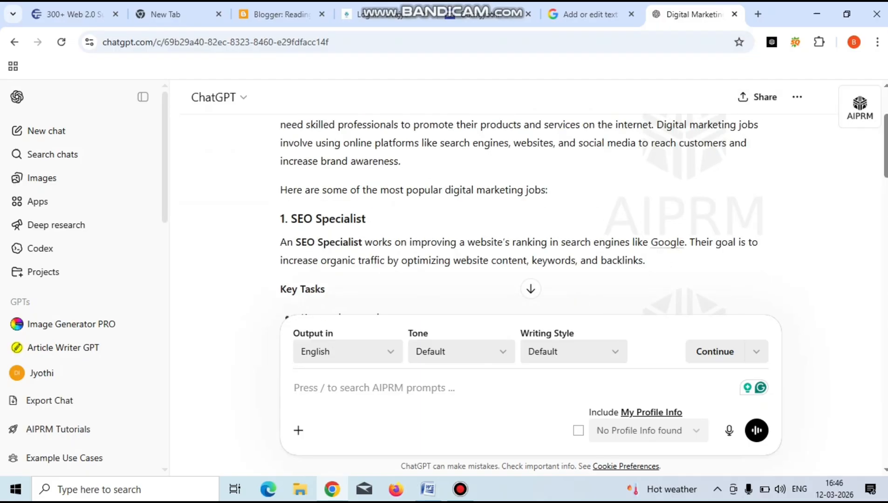
left_click_drag(280, 241, 645, 261)
key("ctrl+c")
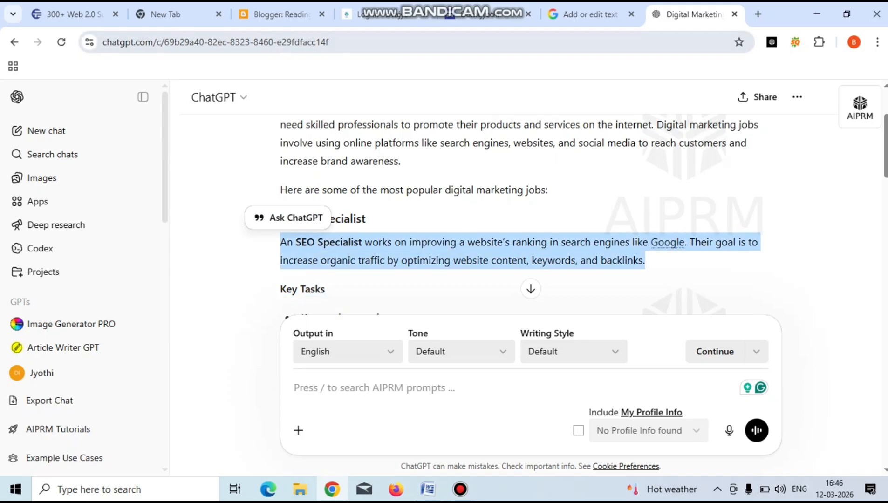
left_click(489, 15)
left_click(155, 312)
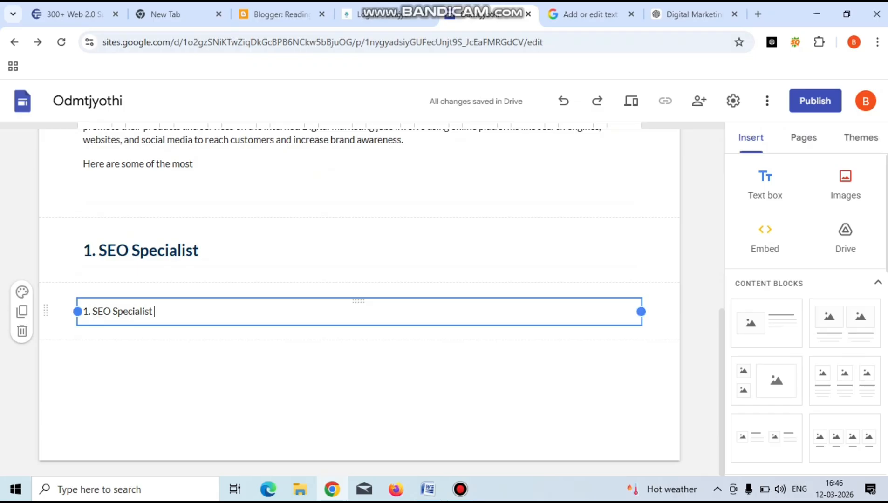
key("ctrl+a")
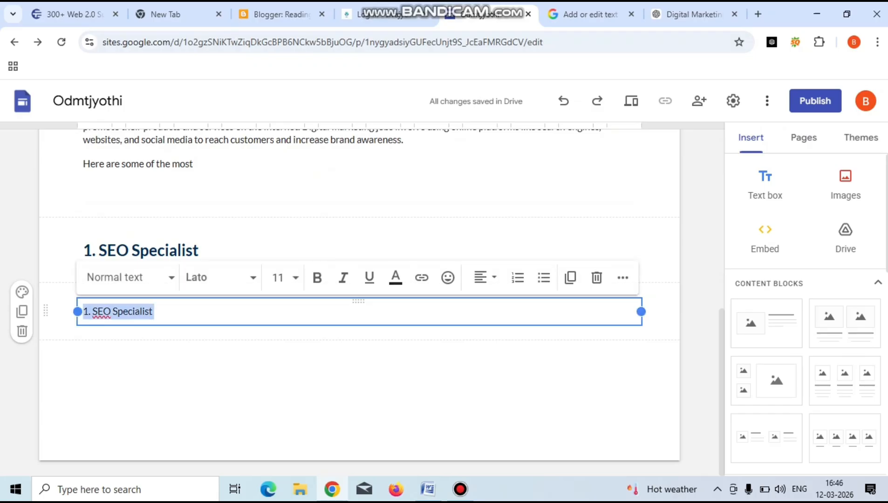
key("ctrl+v")
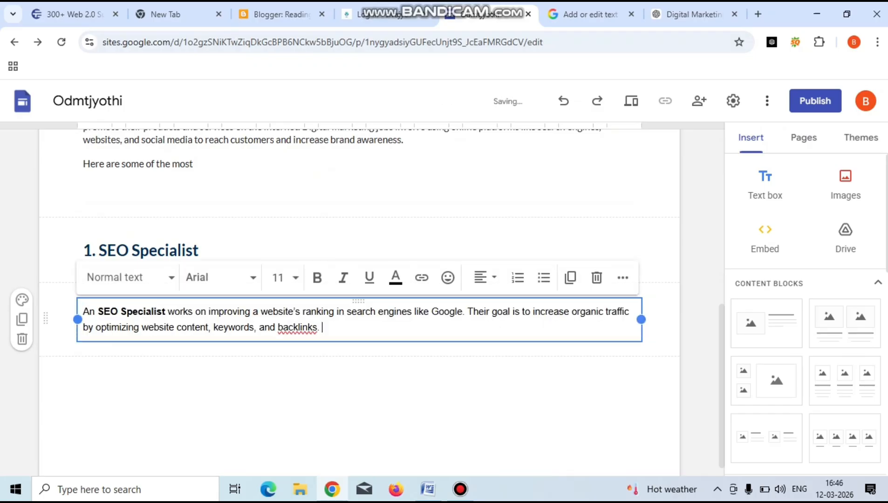
Set the font size in the SEO Specialist description text box to 12 and deselect the box.
left_click(278, 278)
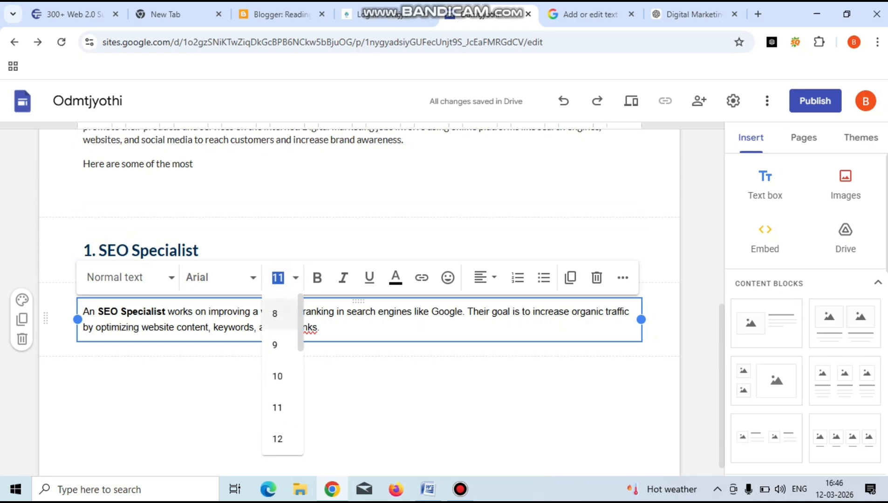
key("Down")
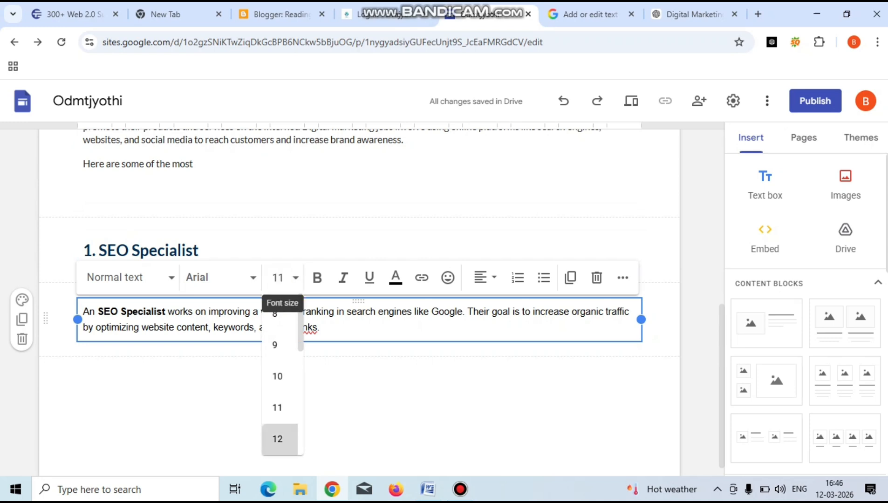
key("Return")
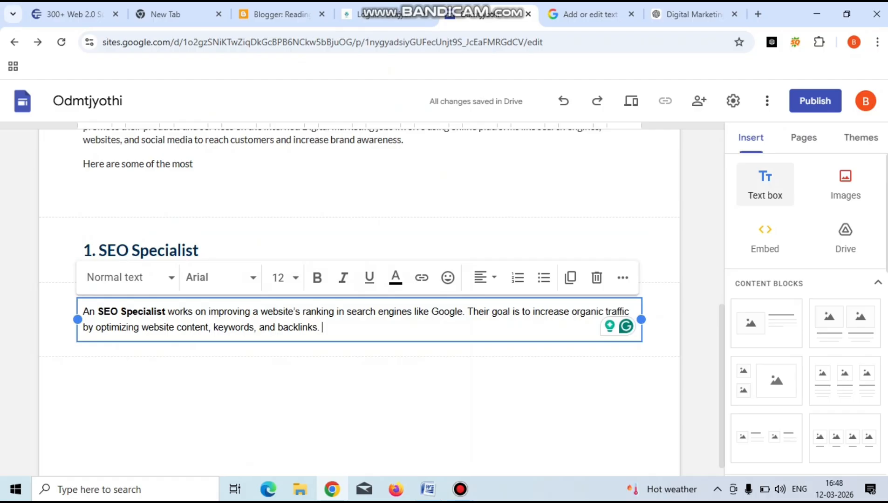
left_click(396, 404)
Add a text box below the SEO Specialist description and paste in the SEO "Key Tasks" heading and bullet list copied from the ChatGPT article.
left_click(765, 185)
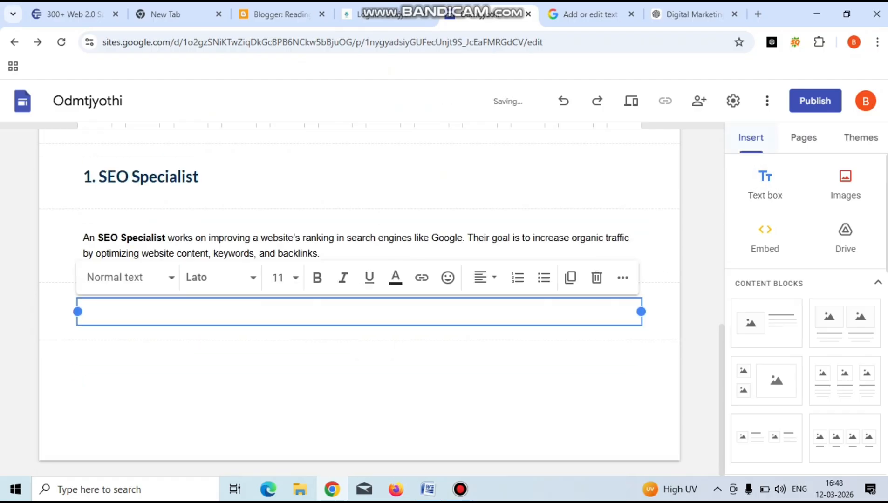
left_click(693, 14)
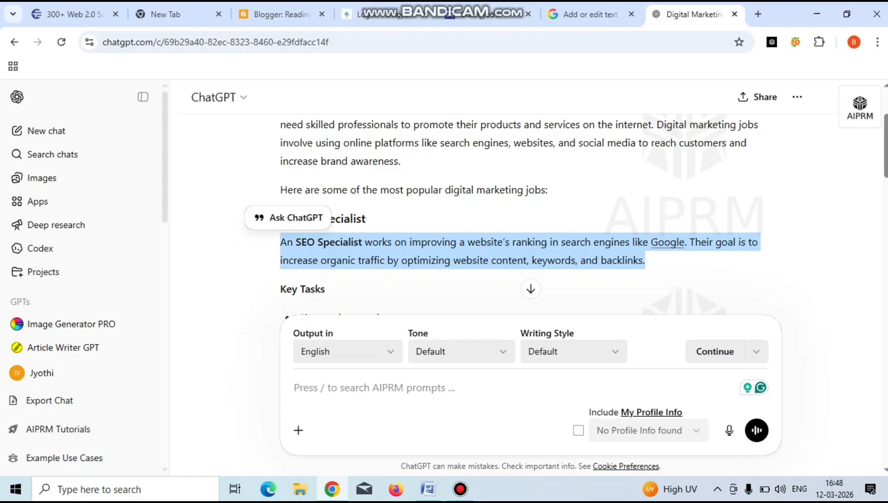
scroll(520, 215, "down", 5)
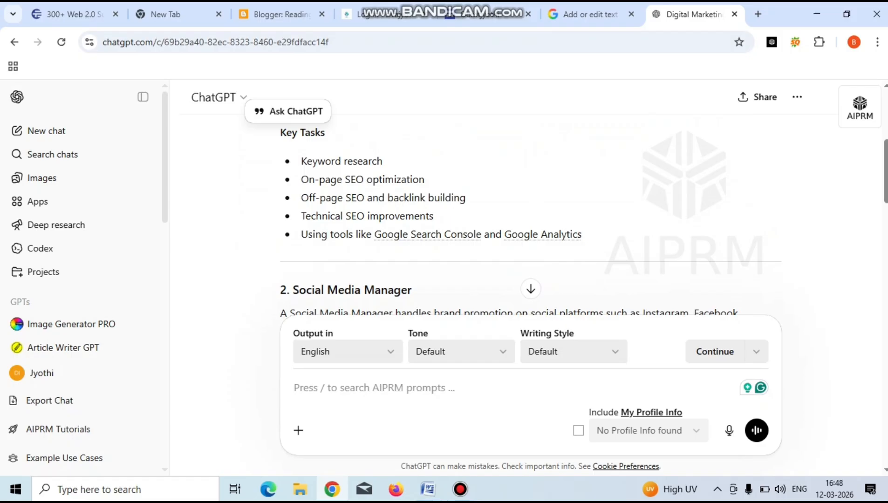
left_click_drag(280, 132, 581, 234)
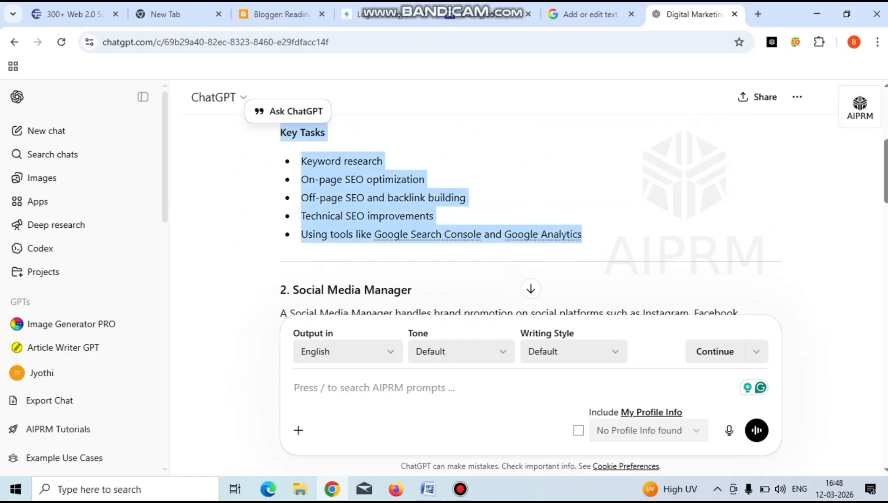
key("ctrl+c")
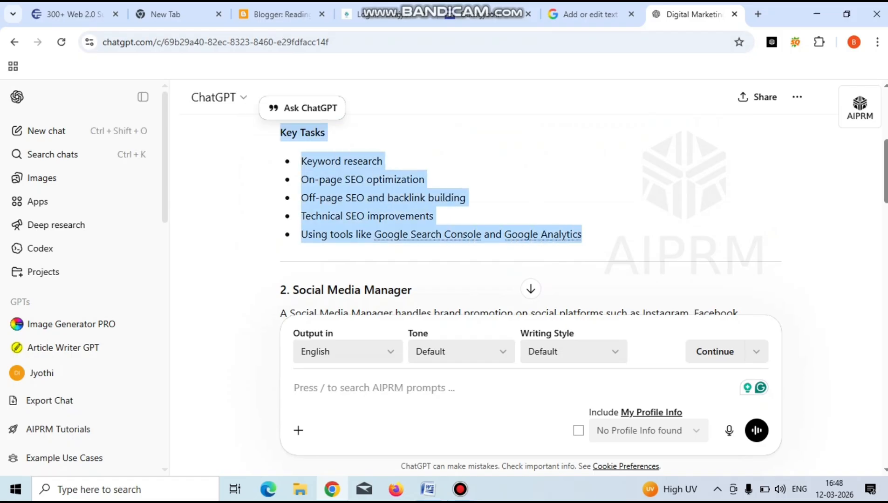
left_click(485, 14)
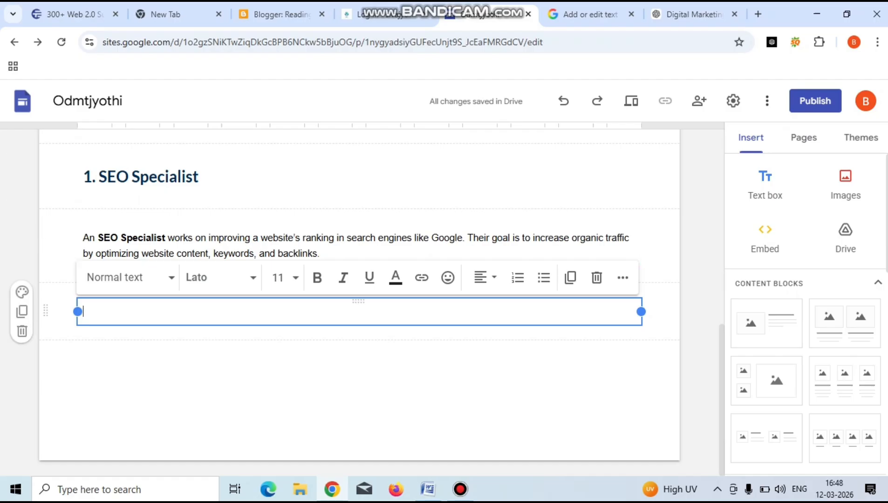
key("ctrl+v")
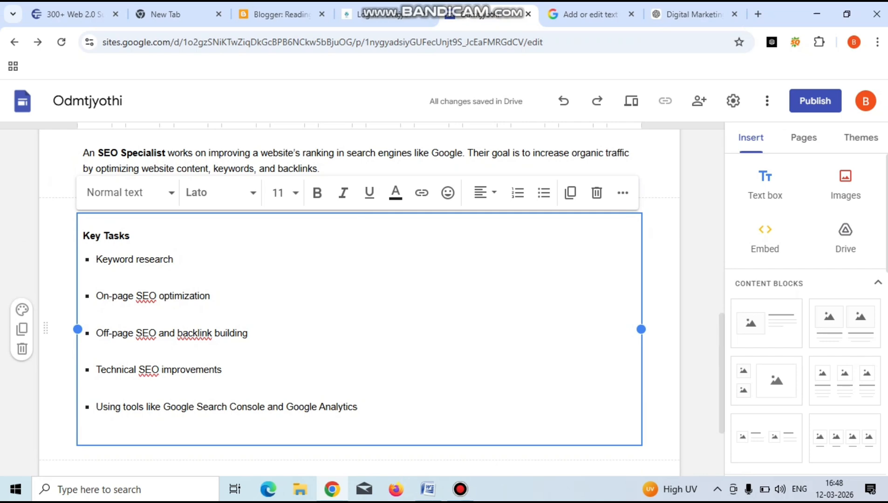
Add a text box below the SEO key tasks and fill it with the "Social Media Manager" heading, without its number, and description from the ChatGPT article.
left_click(765, 184)
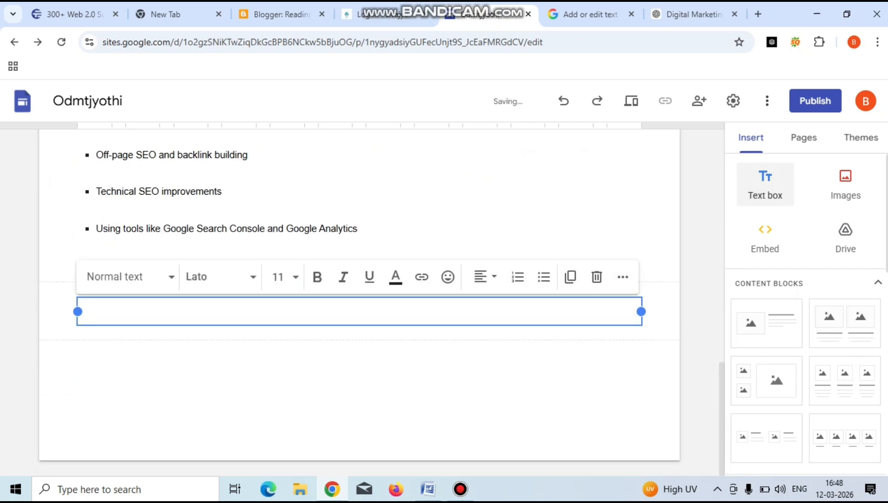
left_click(693, 14)
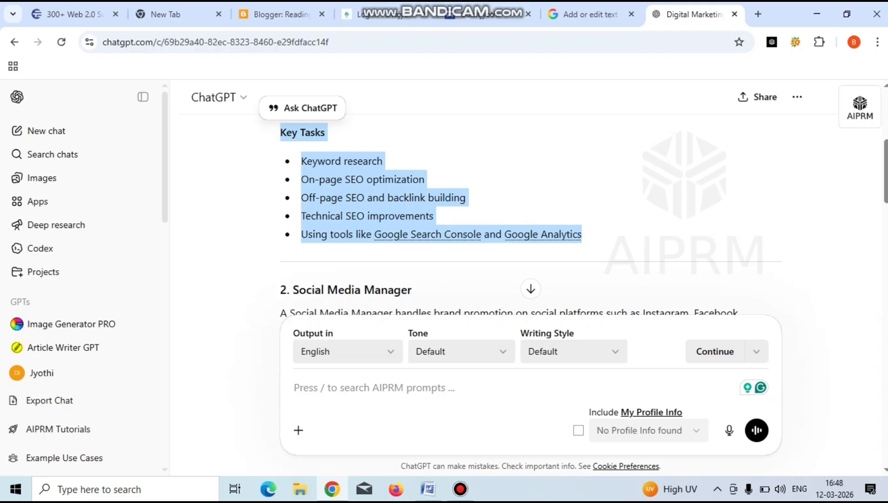
left_click_drag(293, 290, 412, 291)
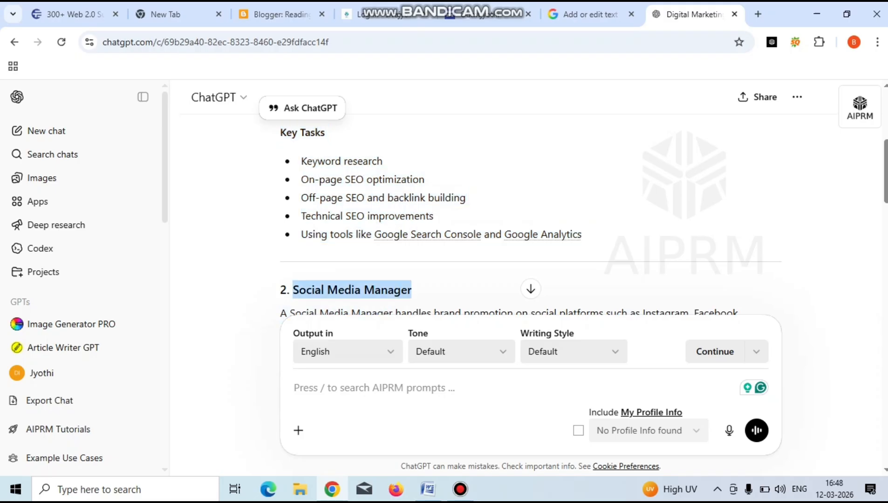
scroll(530, 210, "down", 10)
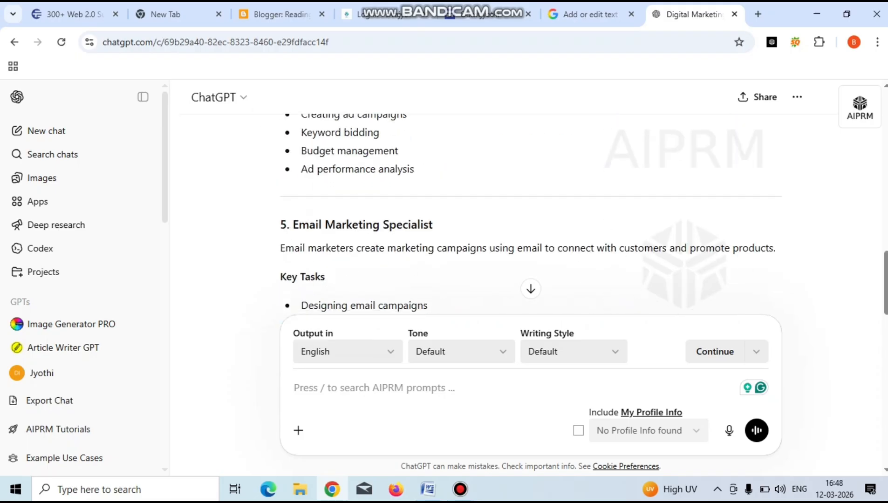
scroll(530, 210, "up", 10)
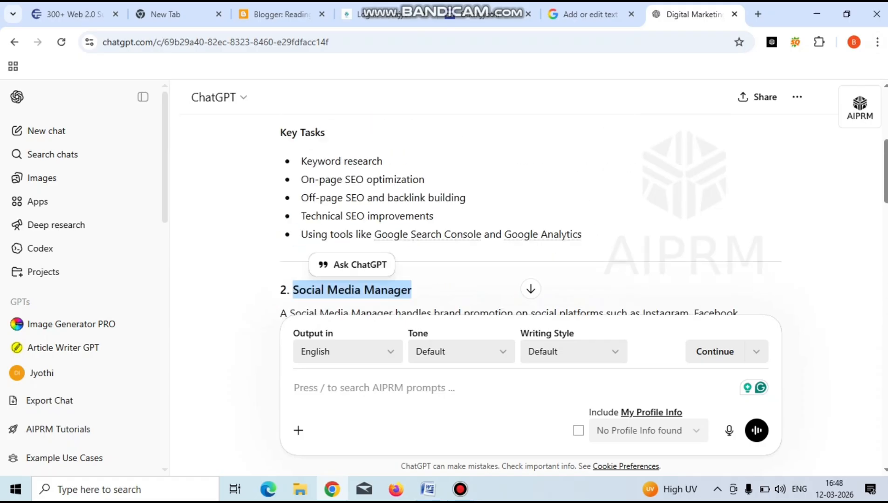
scroll(530, 219, "down", 2)
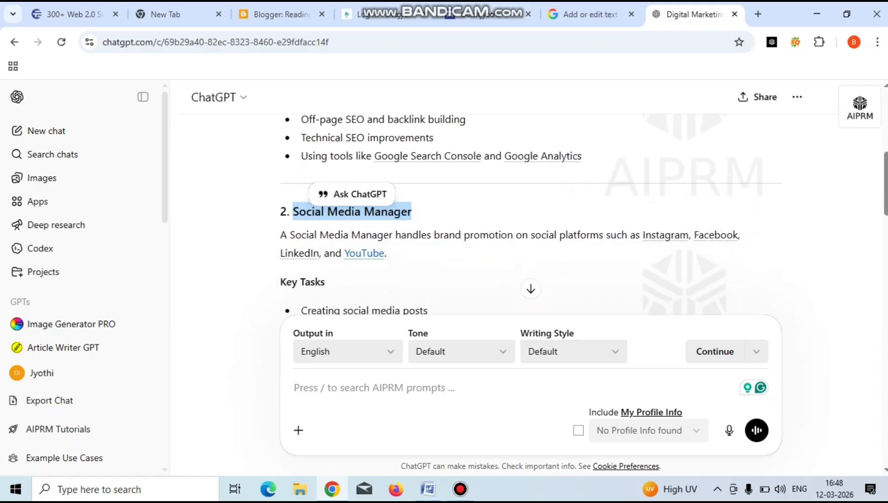
left_click_drag(351, 211, 410, 244)
left_click(279, 236)
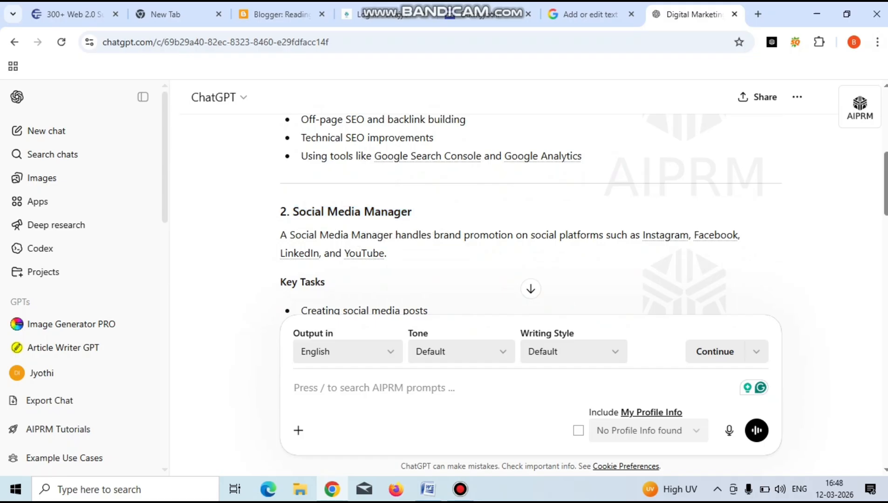
left_click_drag(292, 211, 387, 253)
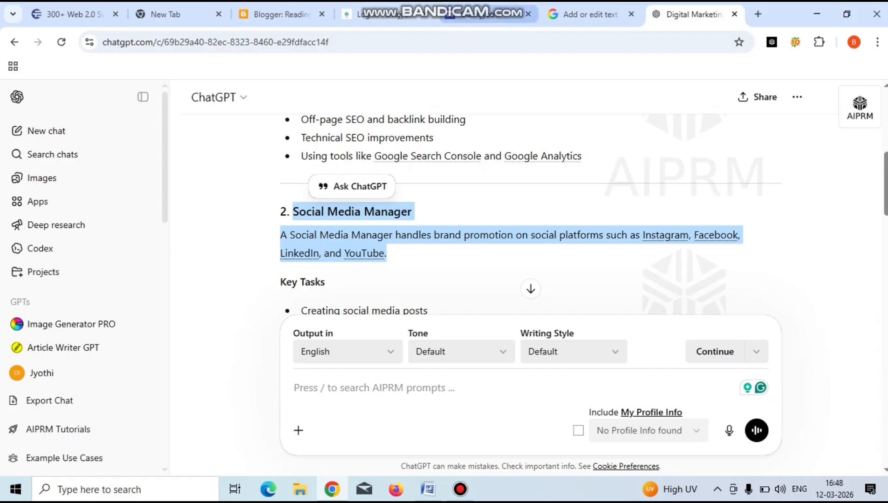
left_click(489, 15)
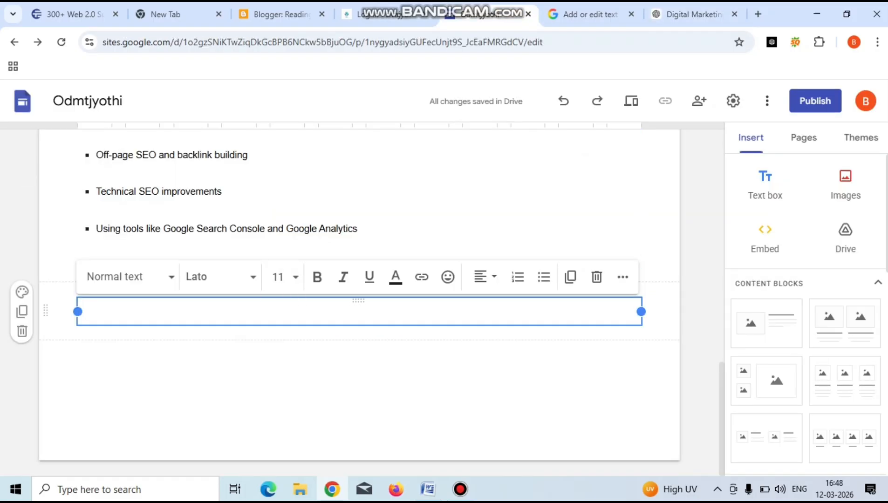
key("ctrl+v")
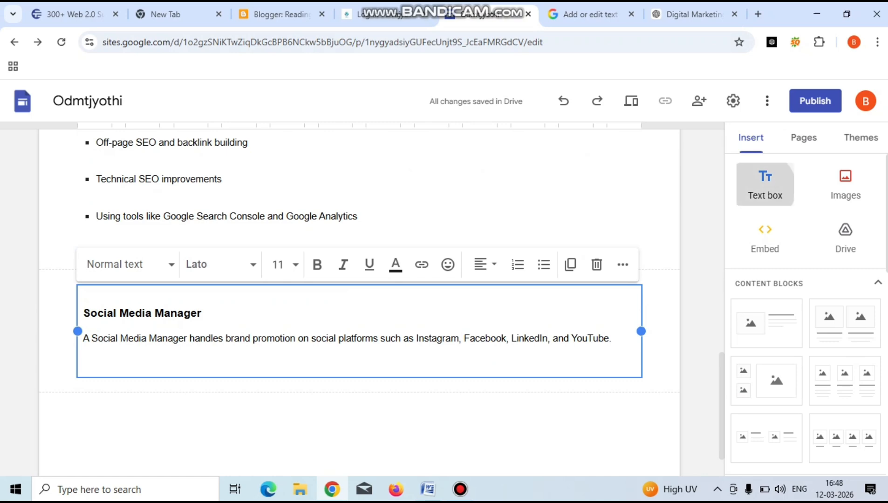
Add a text box below the Social Media Manager description and paste in that role's "Key Tasks" heading and bullet list from the ChatGPT article.
left_click(764, 184)
key("ctrl+Tab")
key("ctrl+Tab")
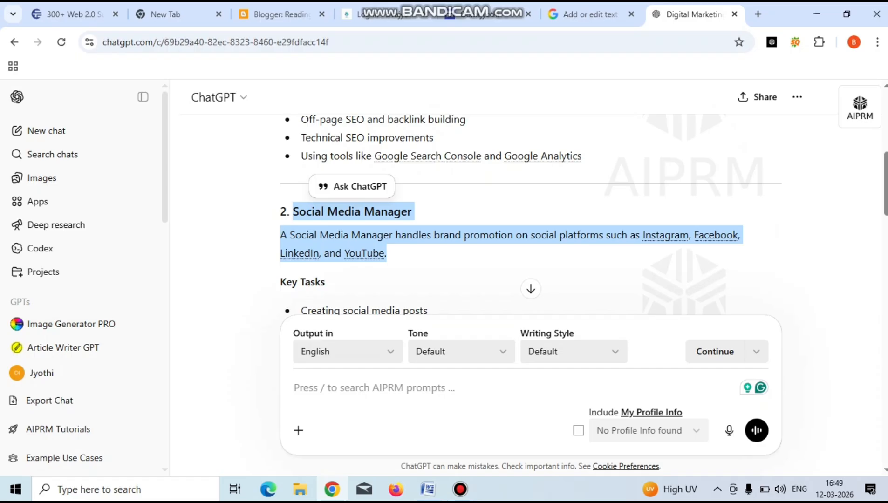
scroll(530, 210, "down", 6)
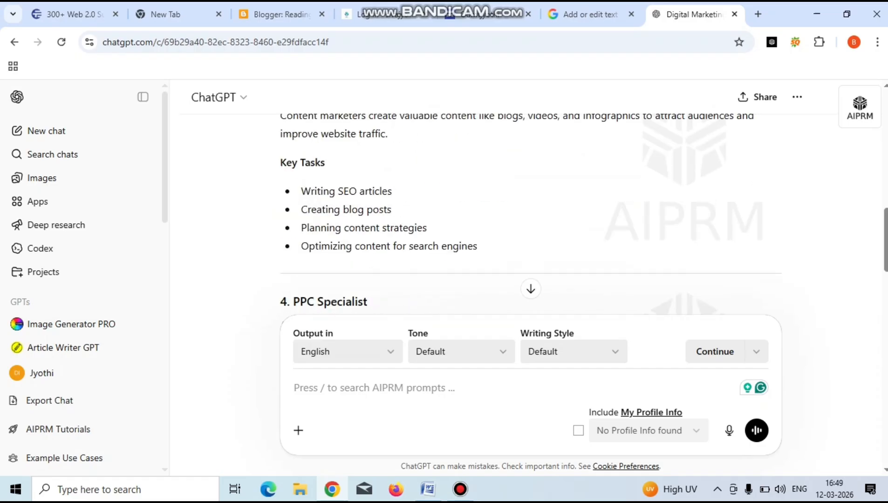
scroll(530, 209, "up", 6)
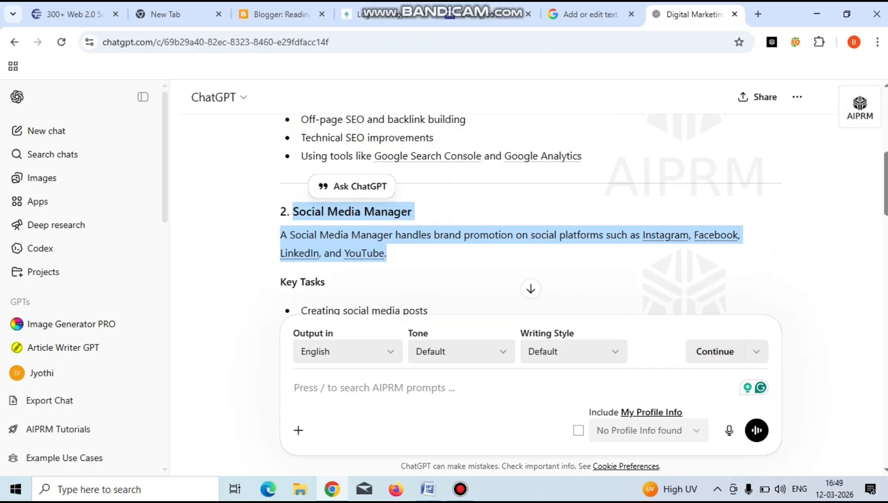
scroll(530, 210, "down", 2)
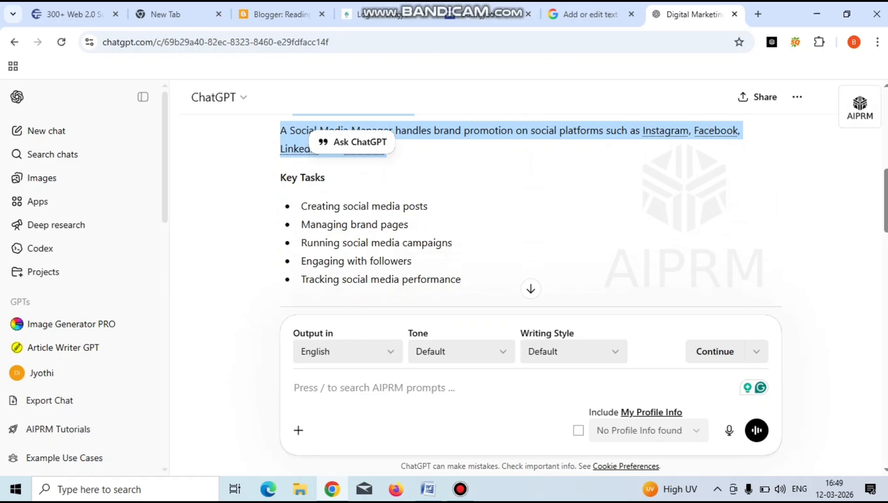
left_click_drag(280, 178, 461, 280)
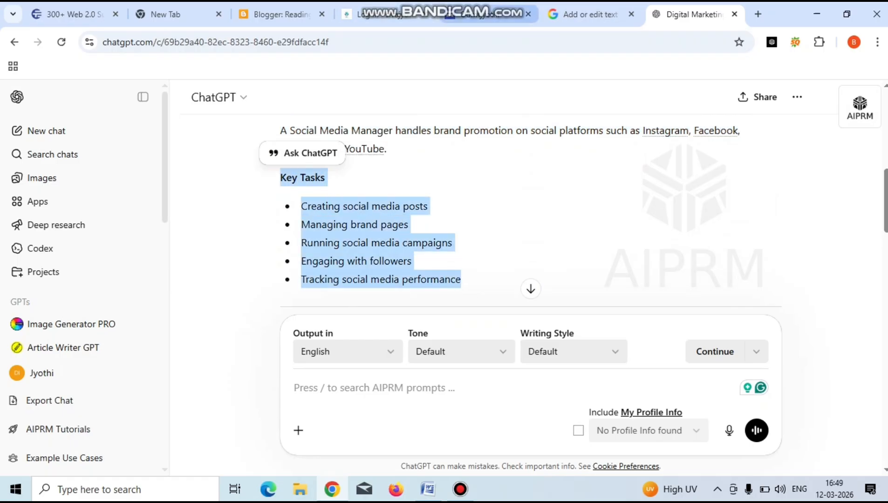
left_click(487, 14)
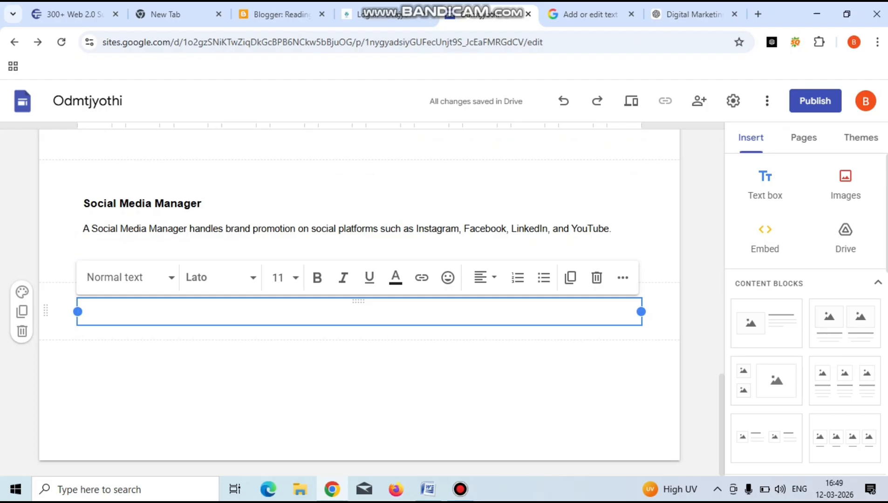
key("ctrl+v")
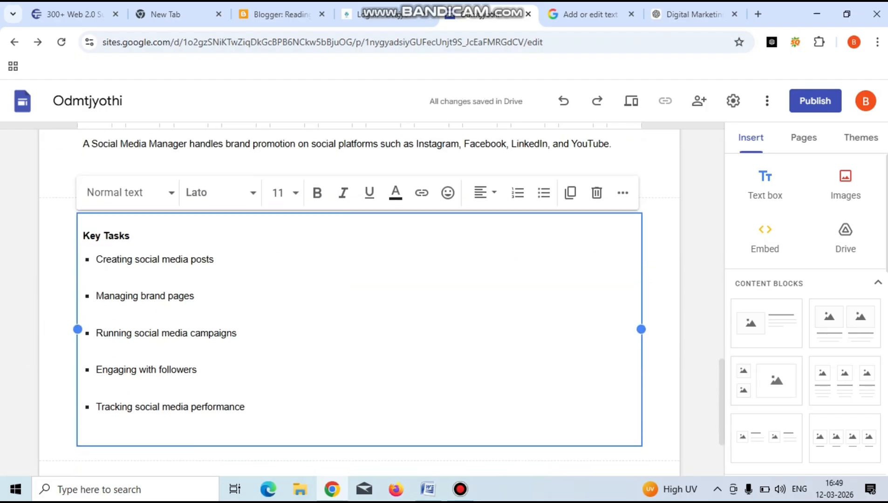
Add a text box below the social media key tasks and paste in the whole "Content Marketing Specialist" section, without its number, from the ChatGPT article.
left_click(765, 184)
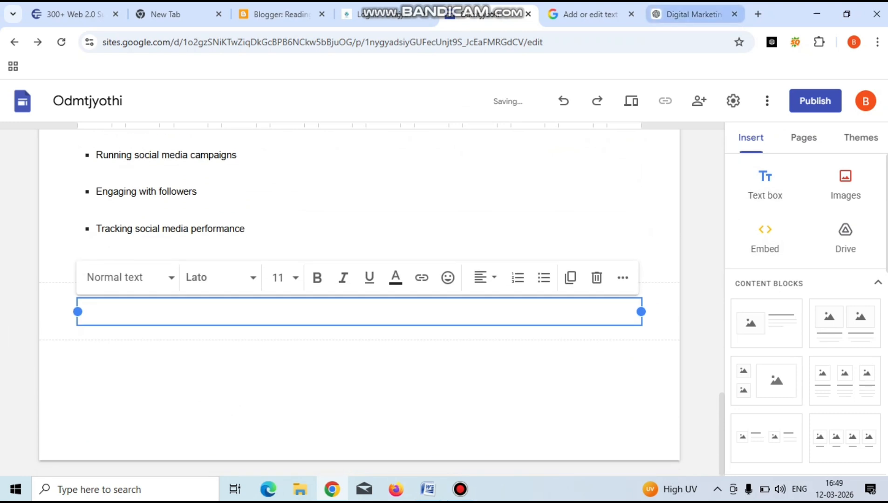
left_click(693, 14)
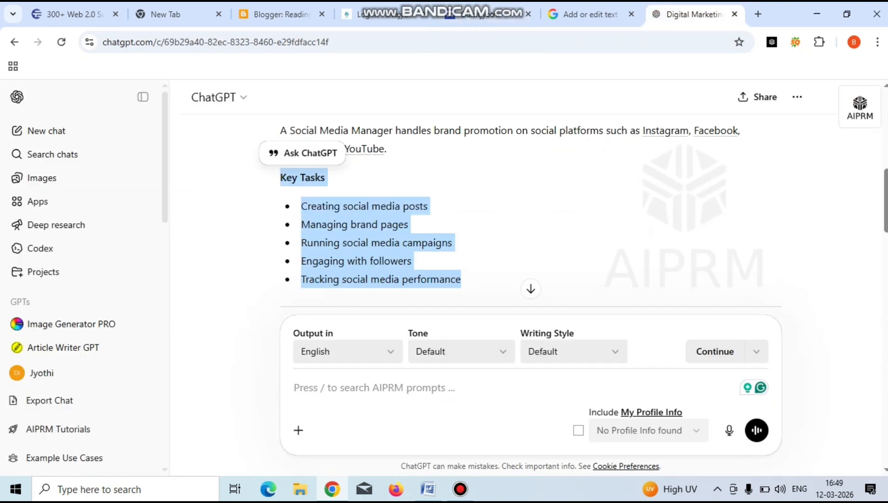
scroll(531, 209, "down", 4)
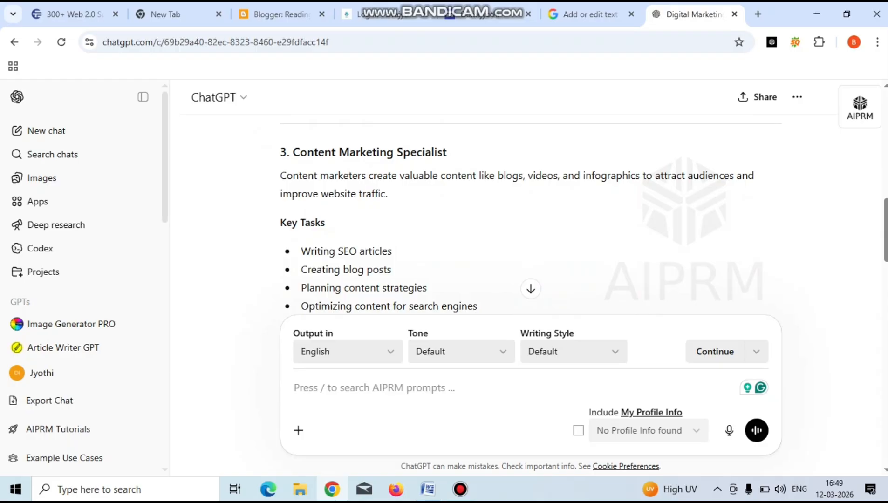
left_click_drag(293, 152, 478, 122)
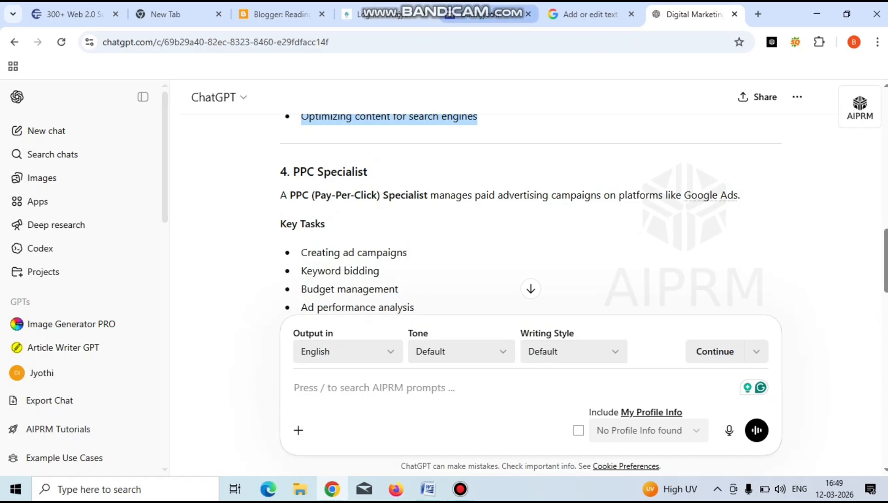
left_click(484, 14)
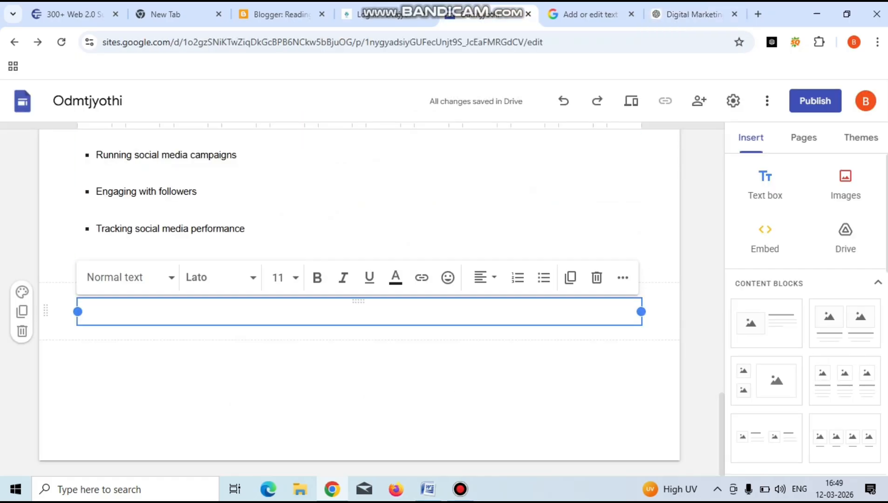
type("Content Marketing Specialist Content marketers create valuable content like blogs, videos, and infographics to attract audiences and improve website traffic. Key Tasks Writing SEO articles Creating blog posts Planning content strategies Optimizing content for search engines")
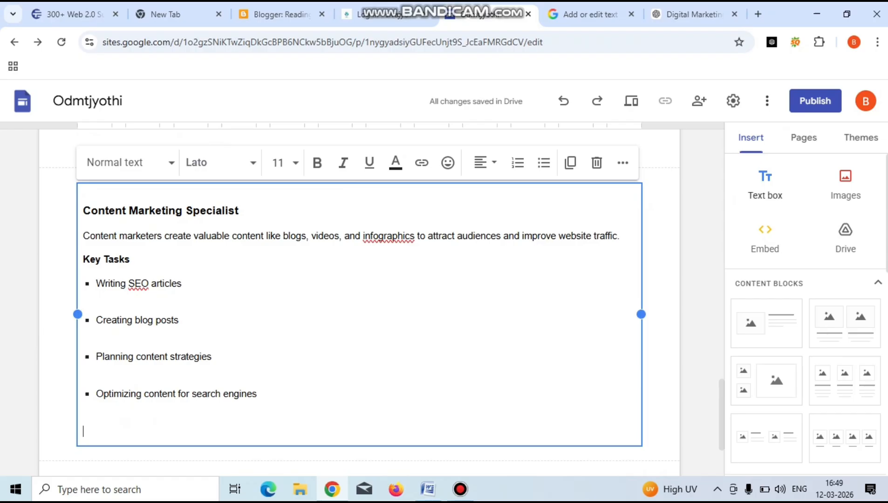
Add a text box below the Content Marketing Specialist section and paste in the whole "PPC Specialist" section, without its number, from the ChatGPT article.
left_click(774, 189)
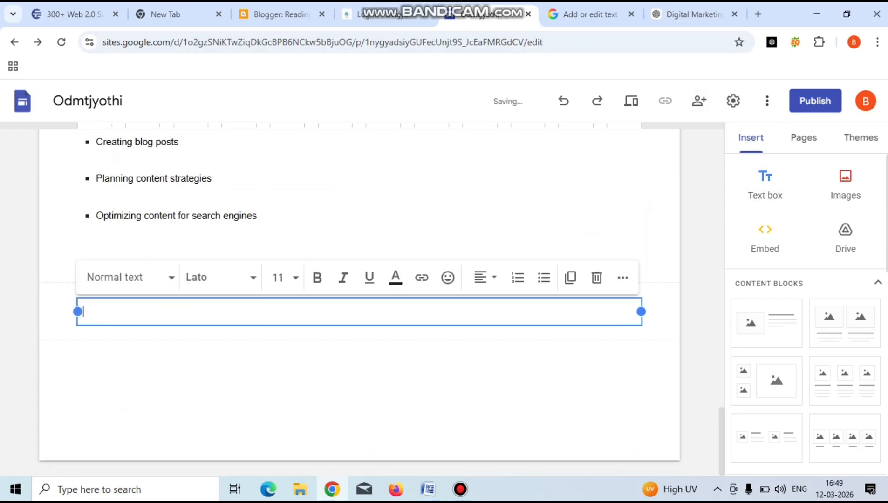
left_click(689, 14)
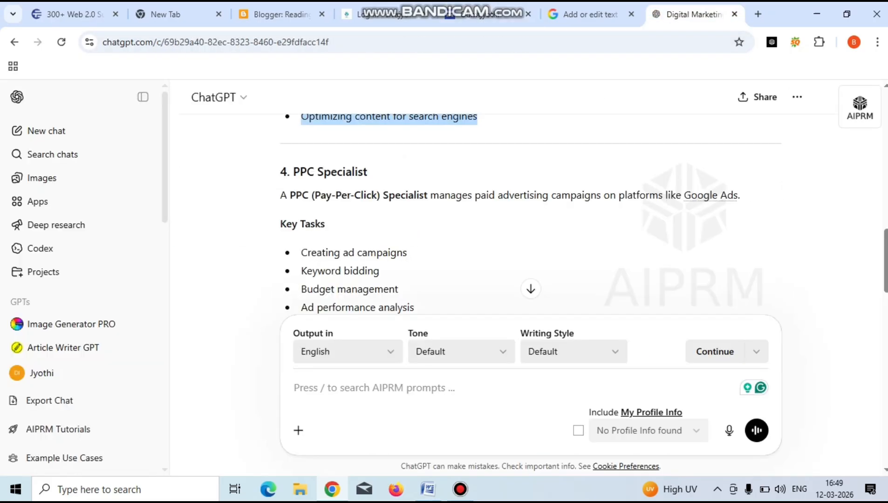
left_click_drag(294, 172, 415, 231)
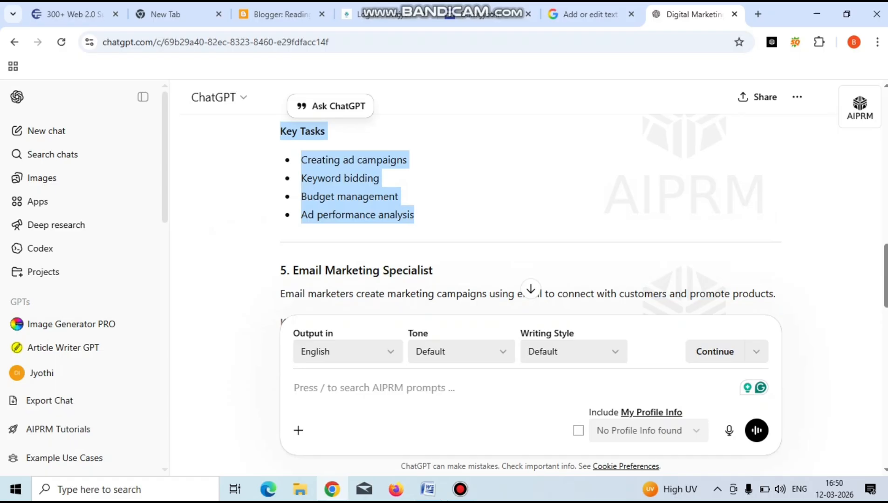
left_click(487, 15)
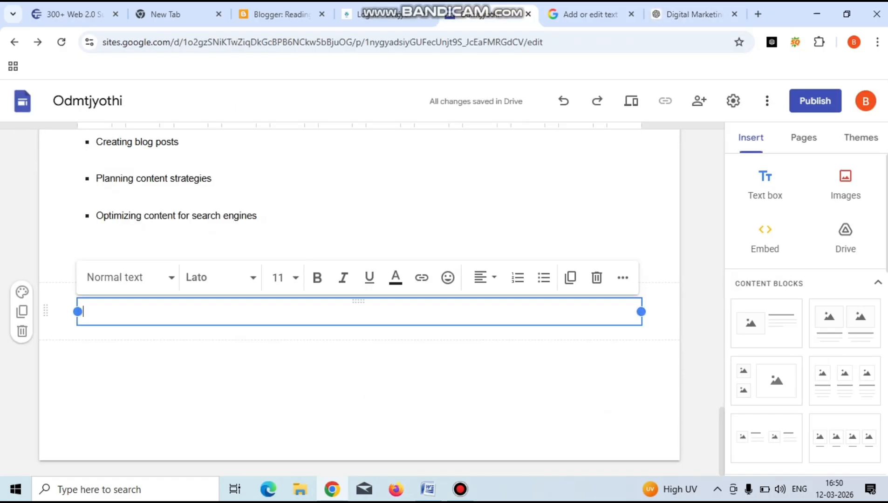
type("PPC Specialist A PPC (Pay-Per-Click) Specialist manages paid advertising campaigns on platforms like Google Ads. Key Tasks Creating ad campaigns Keyword bidding Budget management Ad performance analysis")
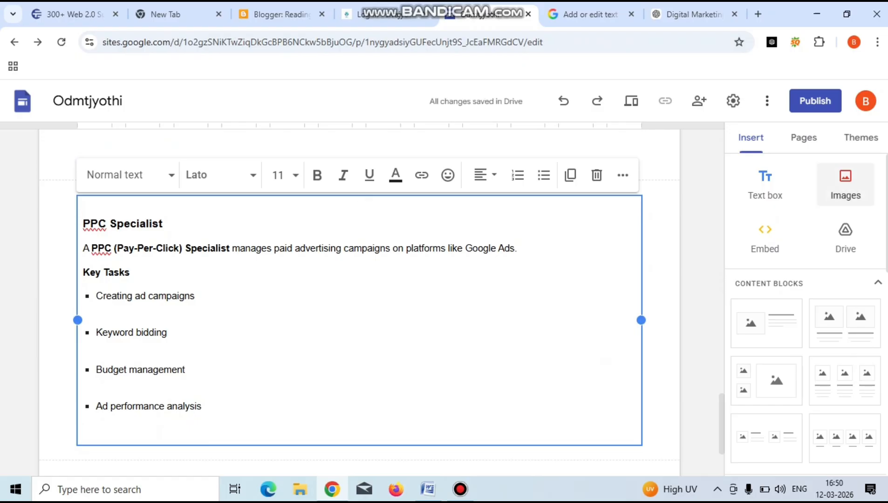
left_click(860, 137)
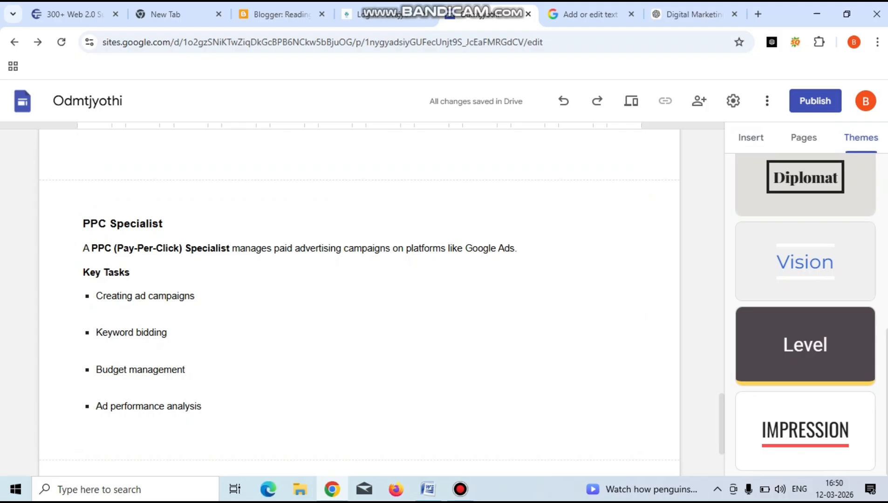
scroll(359, 303, "up", 10)
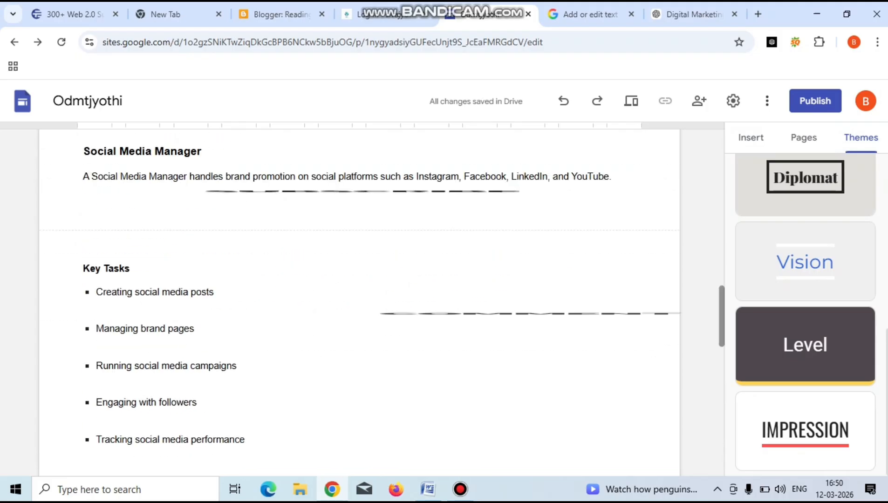
scroll(358, 303, "up", 8)
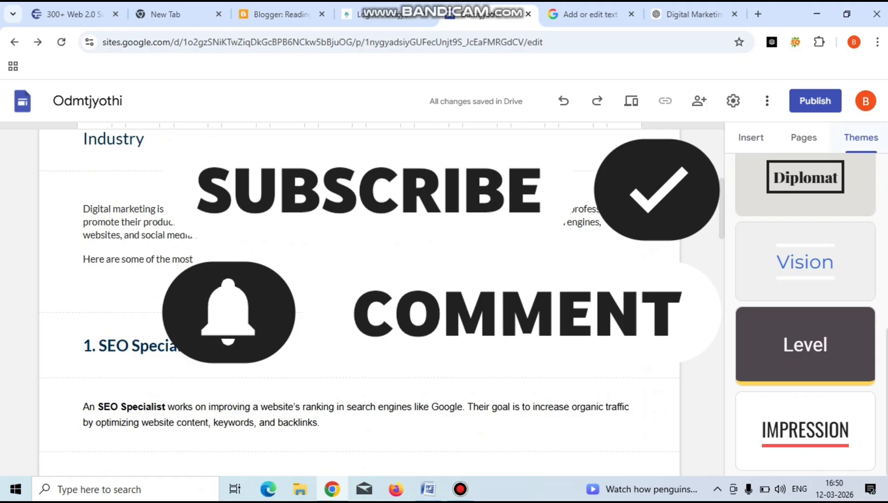
left_click(750, 137)
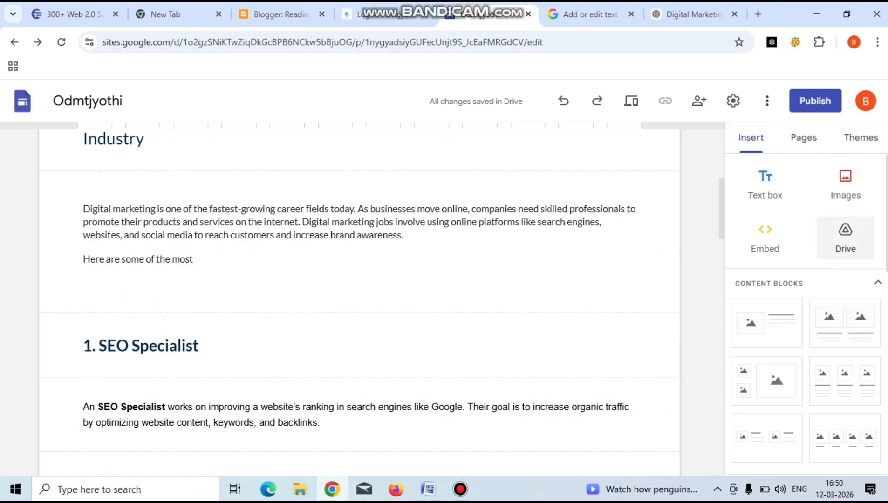
left_click(765, 184)
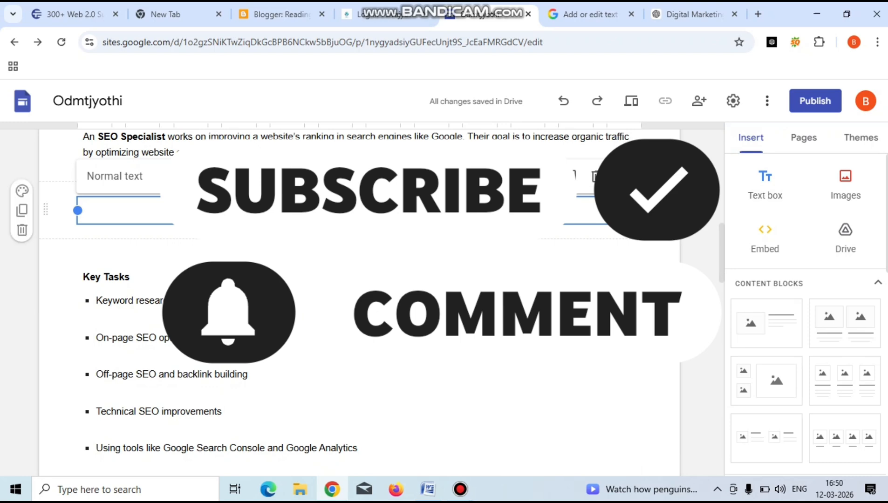
left_click(596, 176)
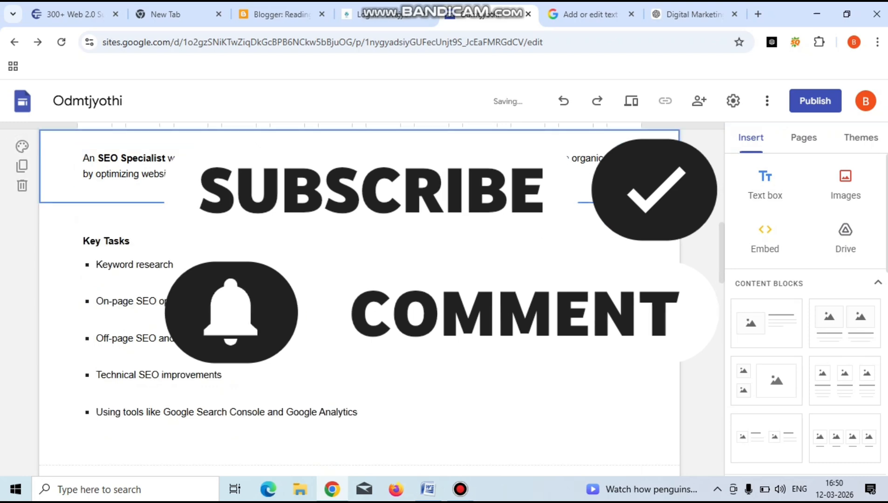
Add a text box below the PPC Specialist section and try to paste in the ChatGPT article from "Email Marketing Specialist" through the career benefits list.
scroll(358, 298, "down", 10)
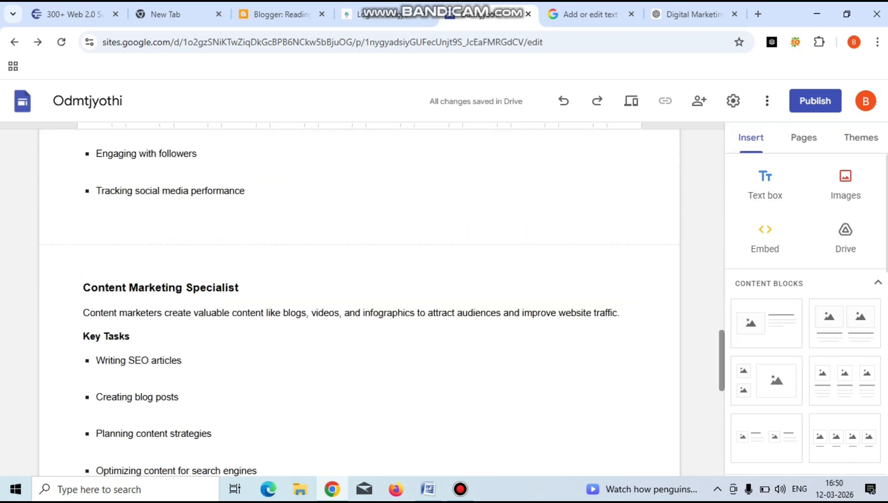
scroll(359, 298, "down", 6)
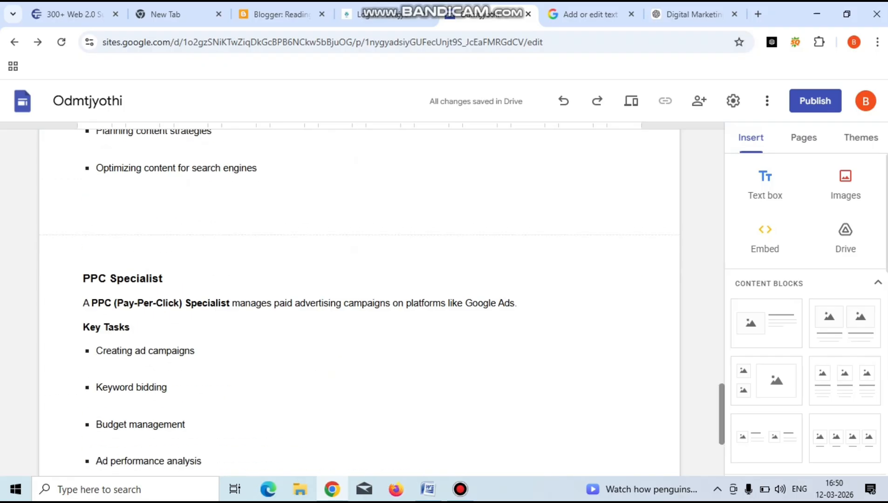
scroll(359, 298, "down", 4)
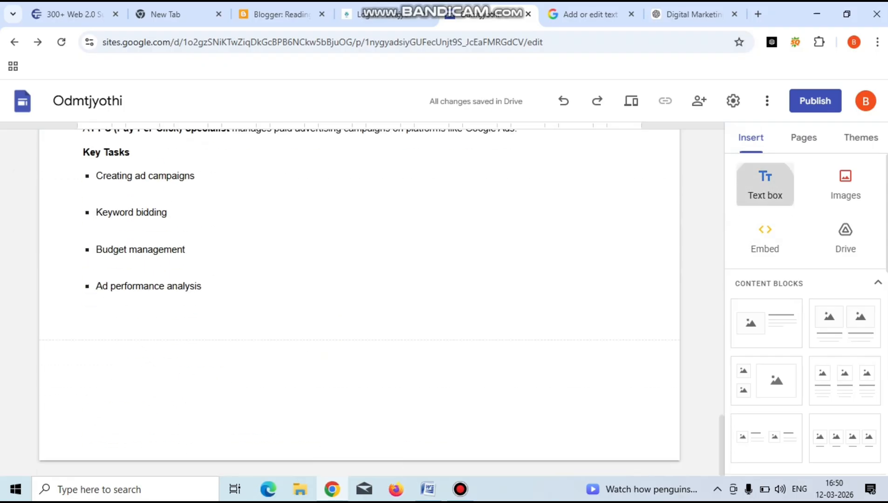
left_click(765, 185)
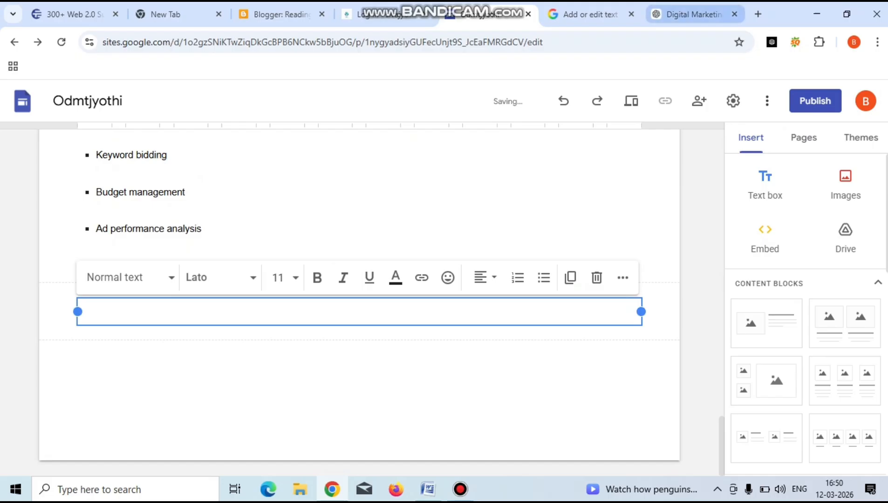
left_click(689, 14)
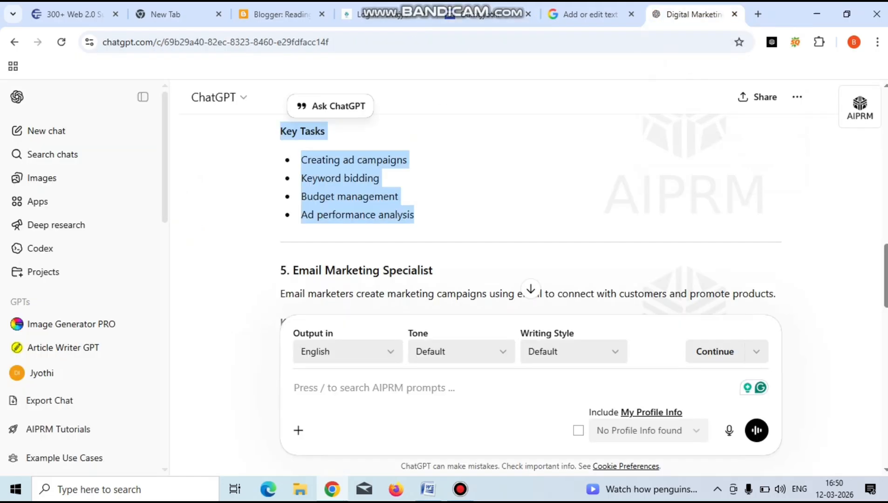
left_click_drag(281, 270, 512, 354)
left_click_drag(734, 354, 494, 195)
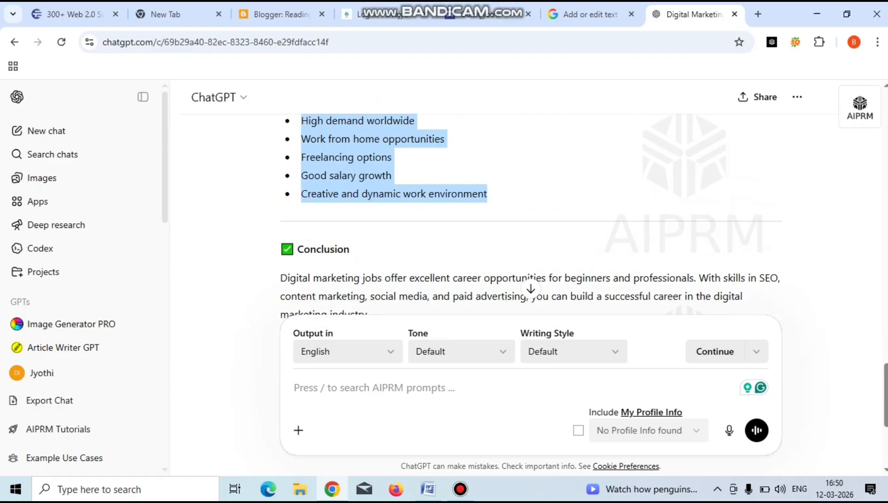
key("ctrl+c")
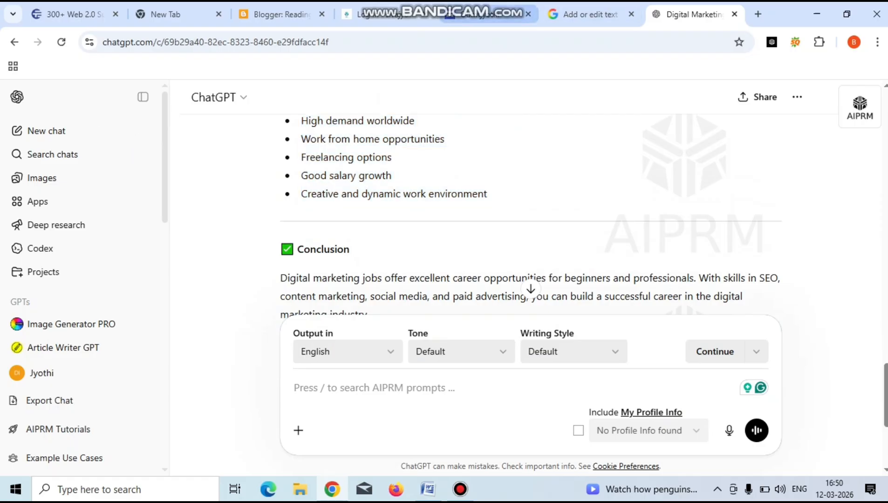
left_click(484, 14)
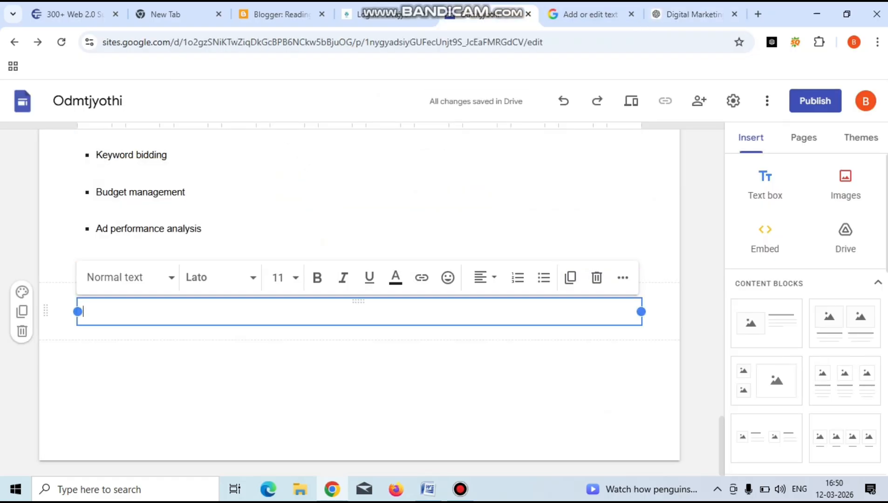
key("ctrl+v")
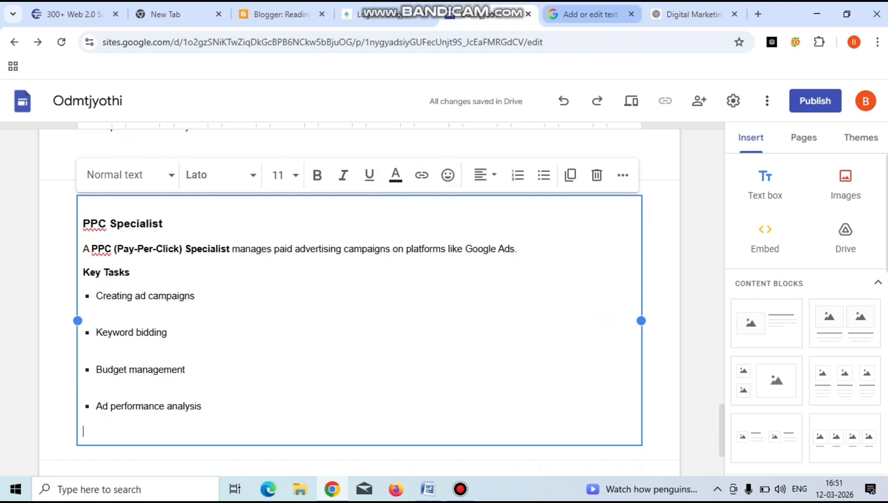
Copy the whole "Digital Marketing Manager" section, without its number, from the ChatGPT article into a new text box at the end of the page.
left_click(693, 14)
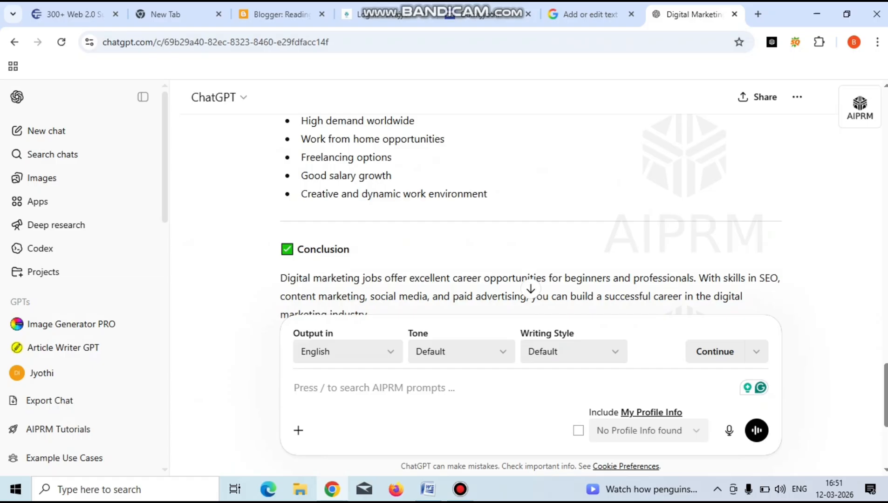
scroll(531, 219, "up", 5)
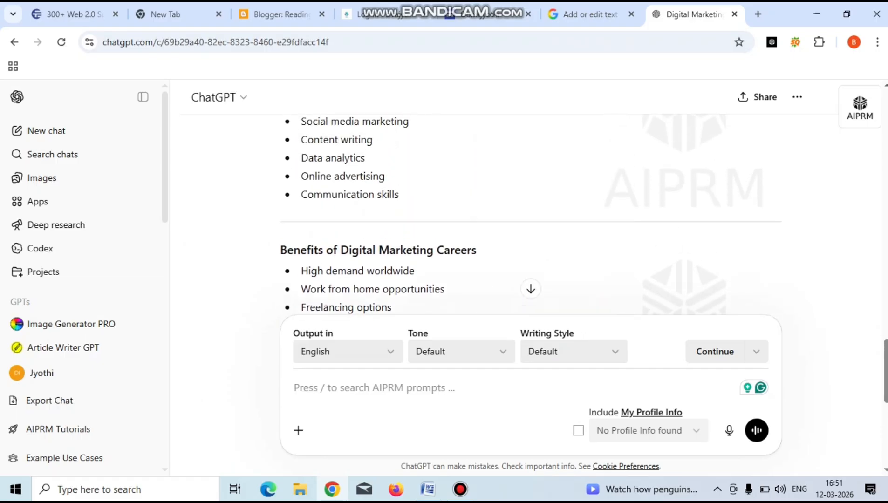
scroll(530, 219, "up", 5)
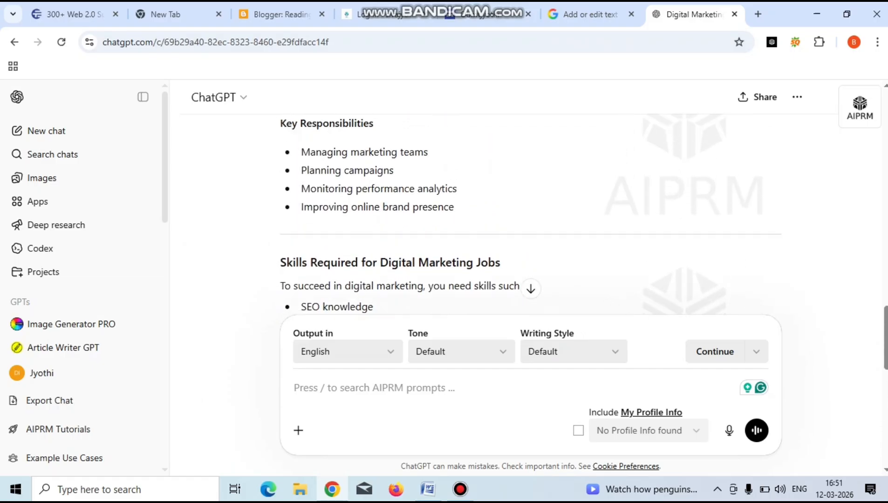
scroll(530, 214, "up", 3)
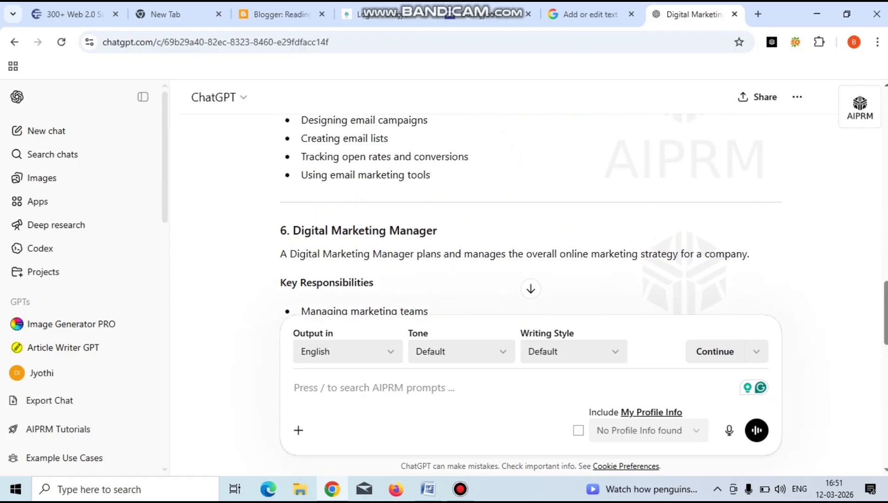
scroll(530, 214, "up", 3)
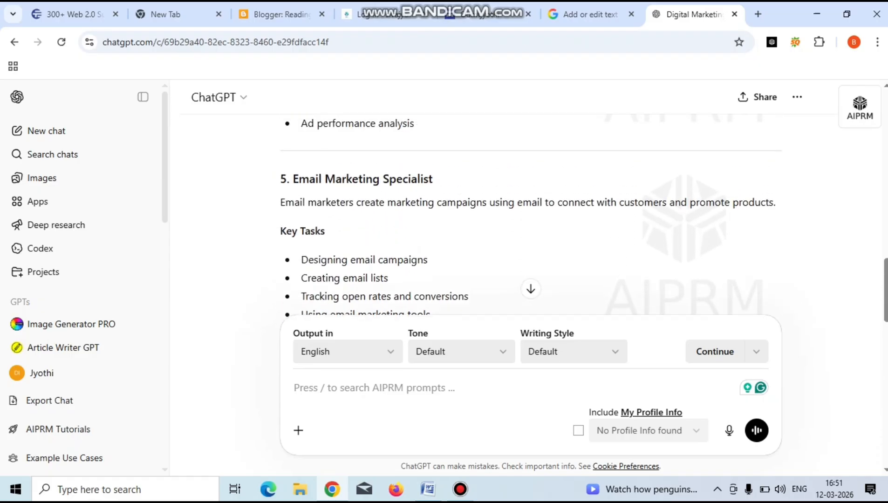
scroll(530, 214, "up", 3)
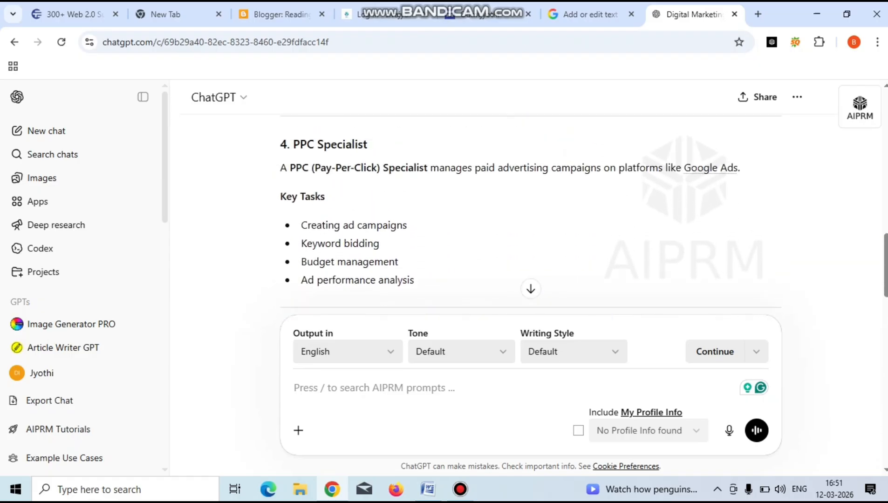
scroll(530, 214, "down", 10)
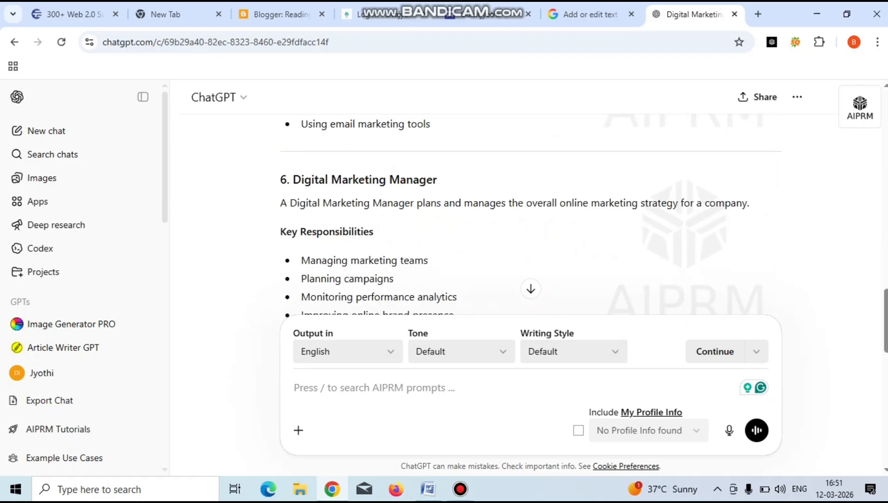
left_click_drag(292, 180, 454, 313)
scroll(530, 214, "down", 2)
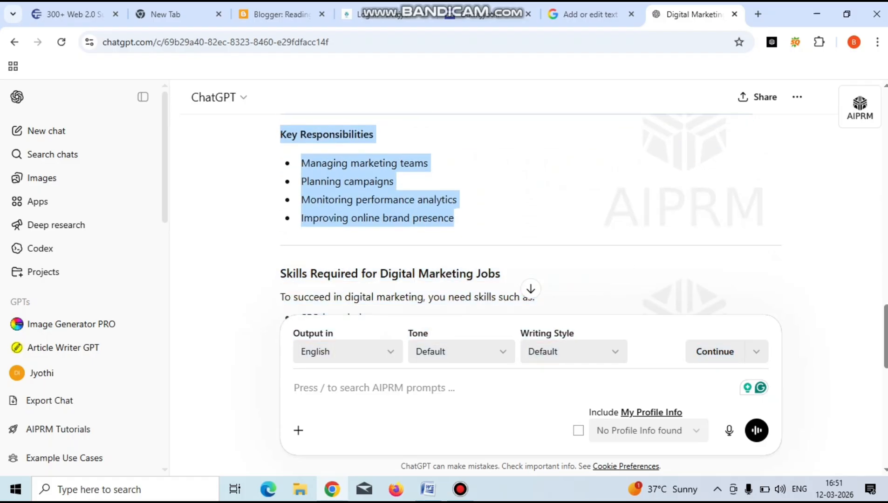
key("ctrl+c")
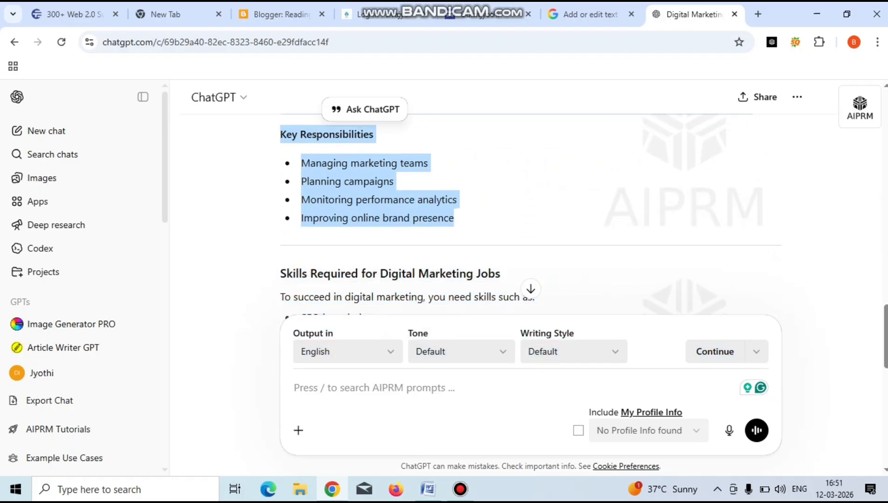
left_click(488, 15)
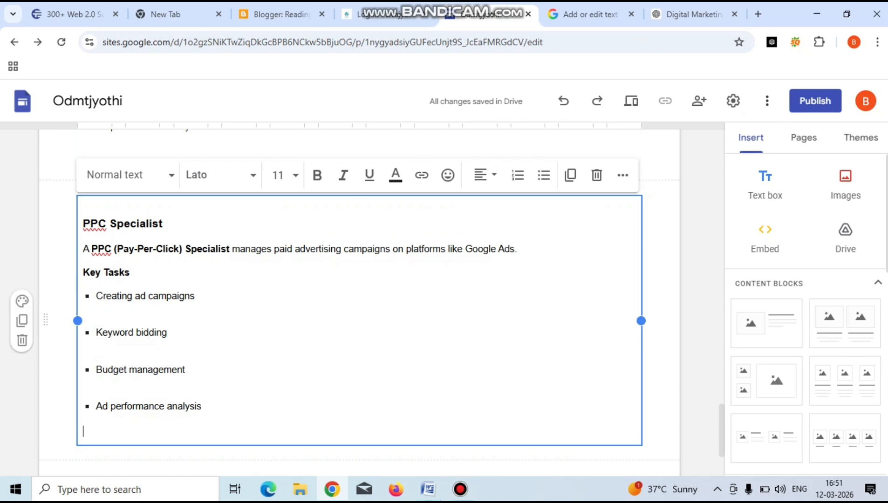
left_click(764, 186)
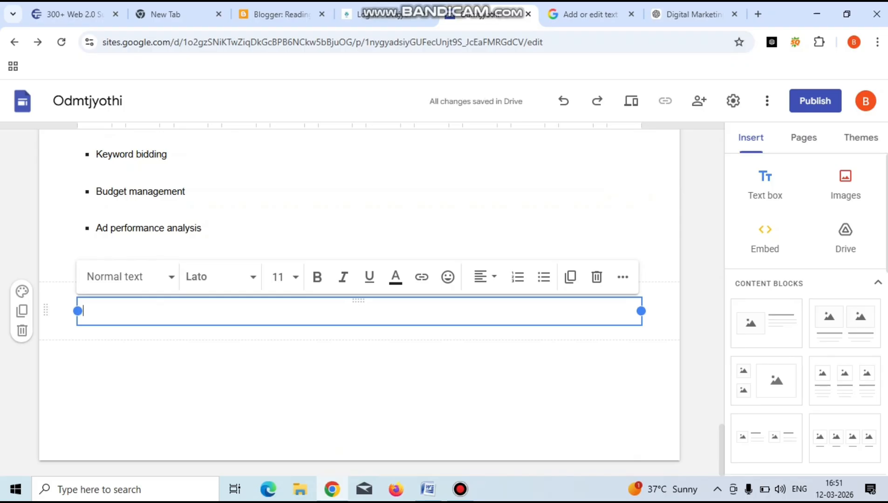
key("ctrl+v")
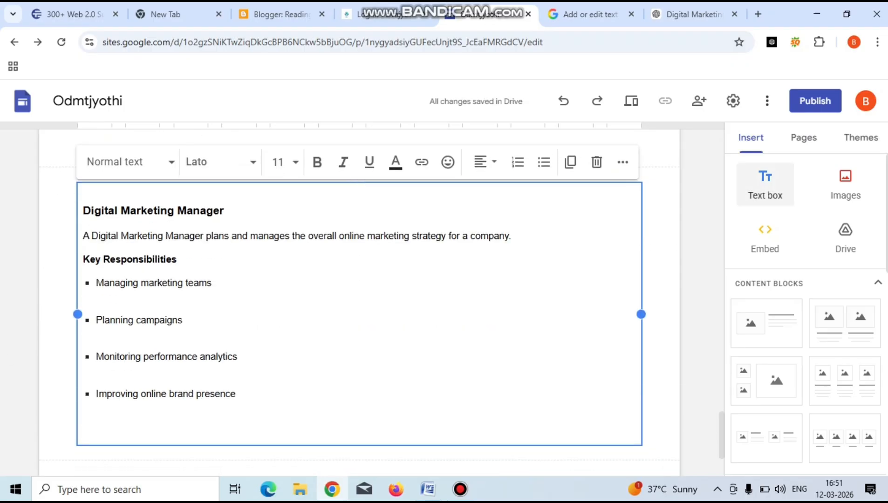
Add a text box below the Digital Marketing Manager section and paste in the whole "Skills Required for Digital Marketing Jobs" section from the ChatGPT article.
left_click(765, 185)
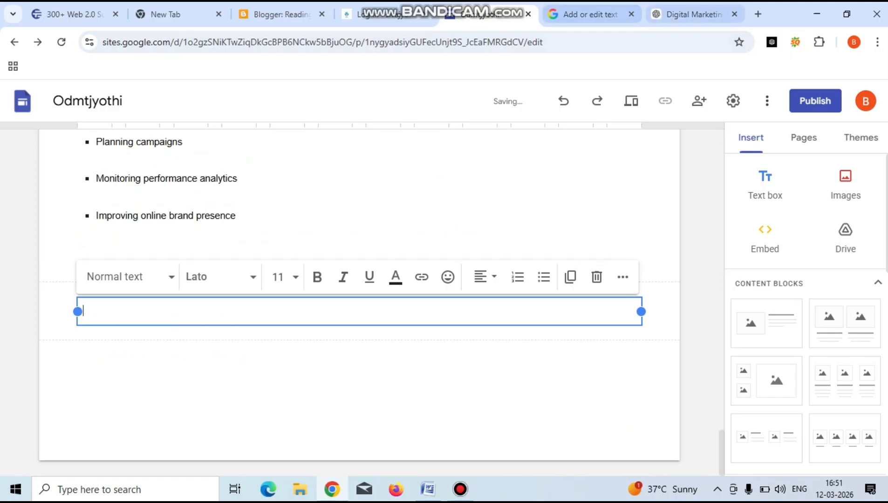
left_click(692, 15)
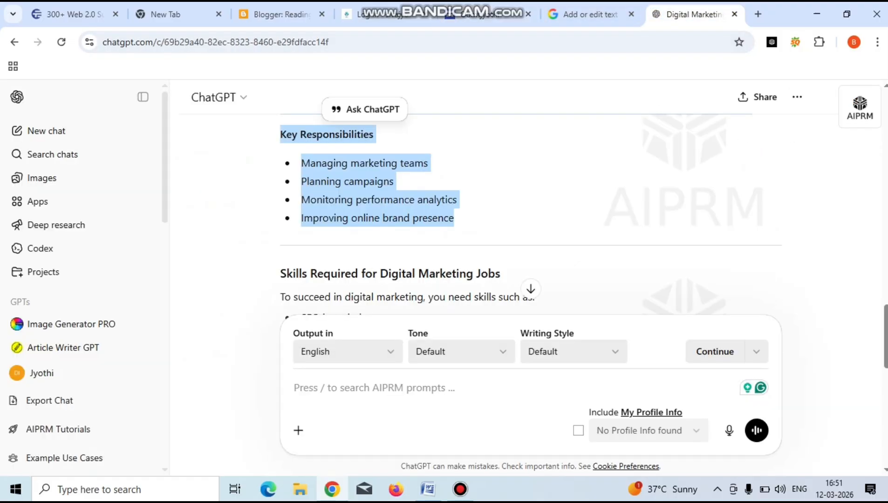
scroll(531, 210, "down", 3)
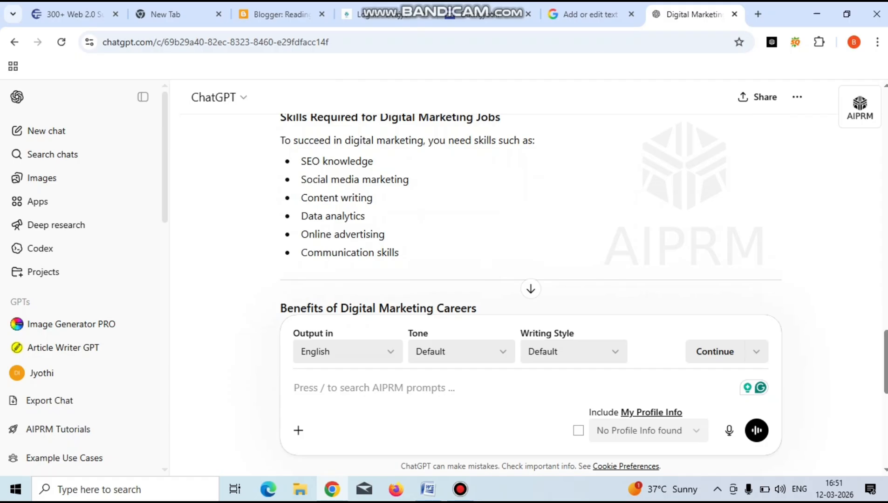
left_click_drag(285, 117, 368, 161)
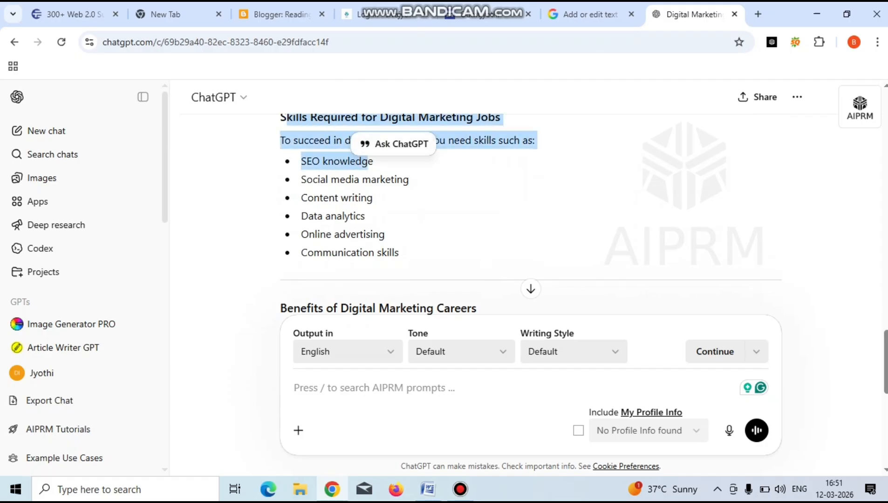
left_click(394, 179)
left_click_drag(279, 117, 501, 117)
left_click(466, 179)
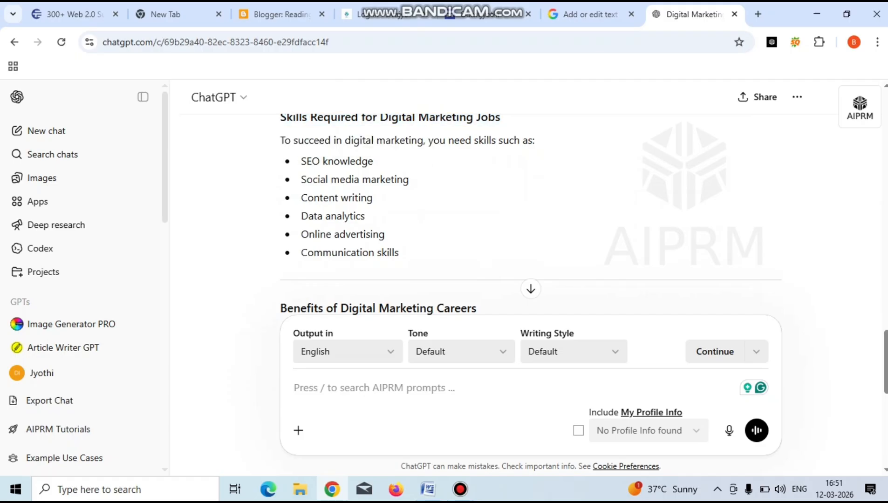
left_click_drag(280, 117, 399, 253)
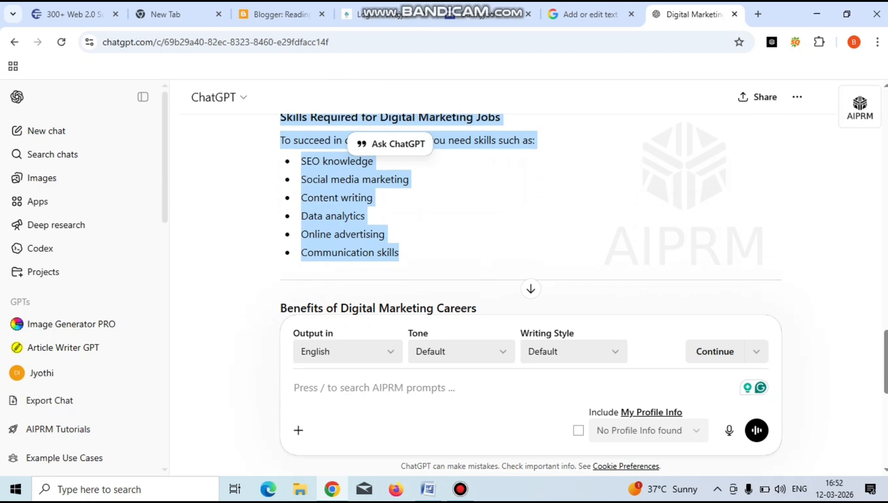
left_click(485, 14)
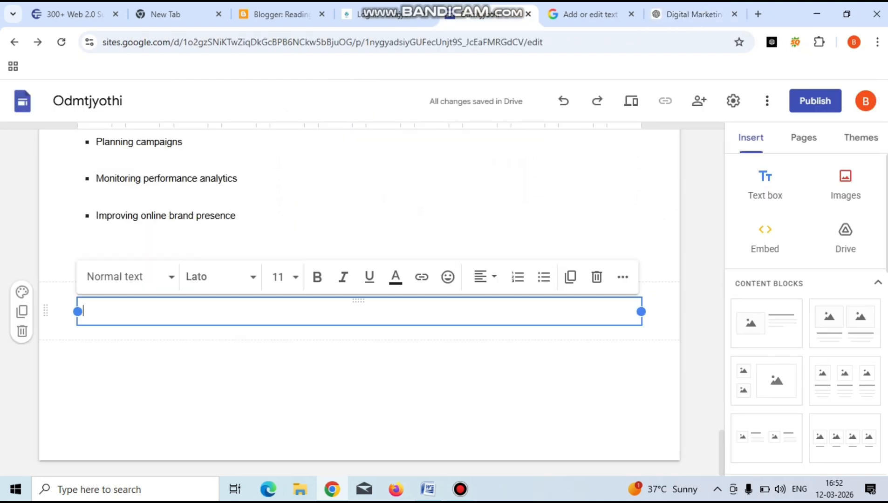
key("ctrl+v")
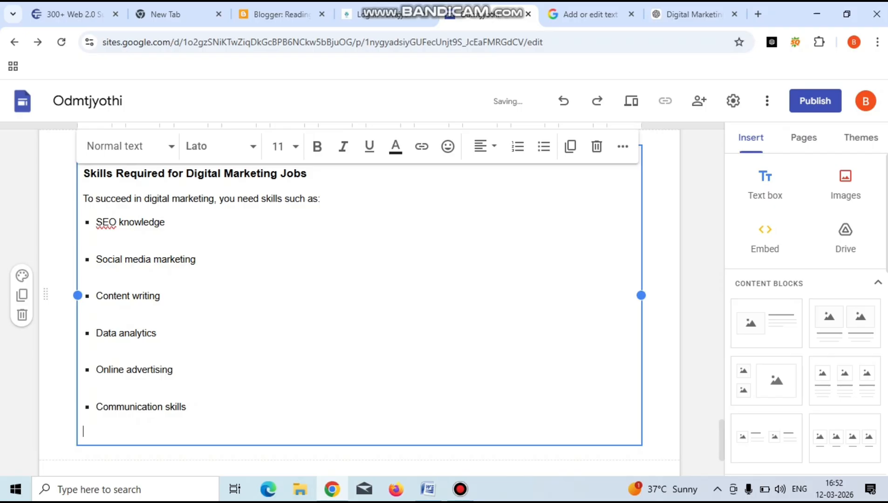
Add a text box below the skills section and paste in the "Benefits of Digital Marketing Careers" heading and list from the ChatGPT article.
left_click(765, 184)
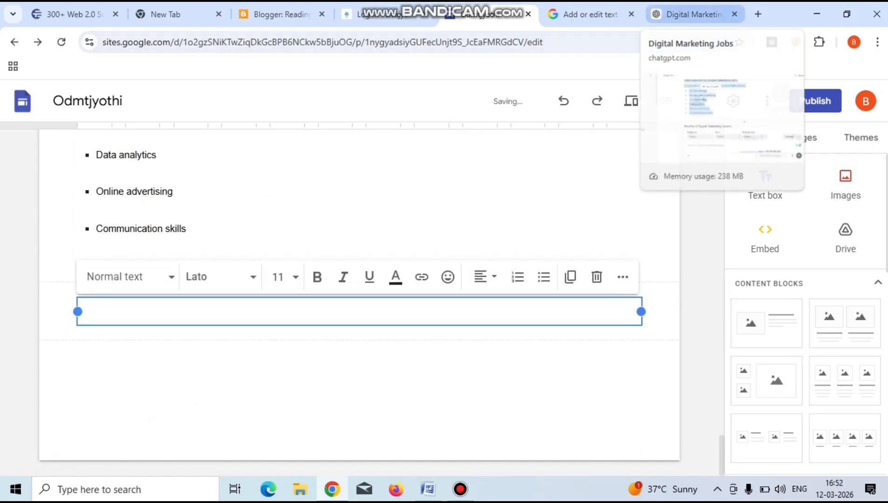
left_click(691, 14)
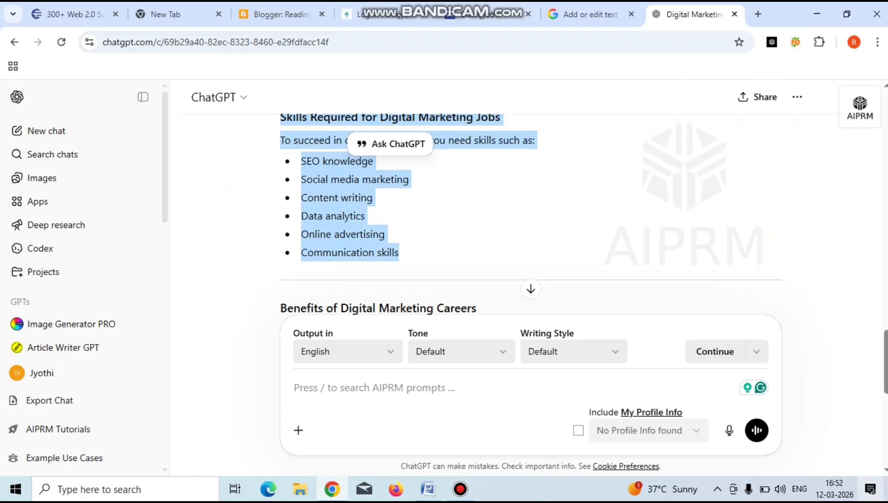
scroll(531, 215, "down", 4)
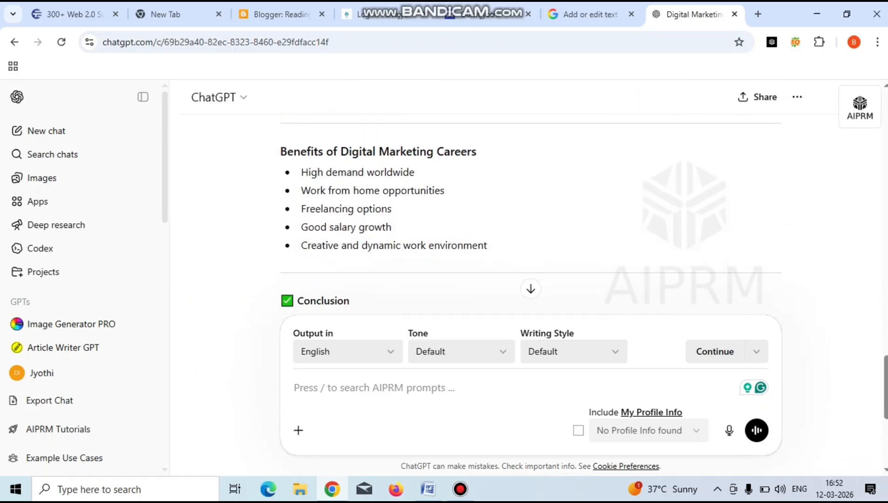
left_click_drag(280, 151, 487, 246)
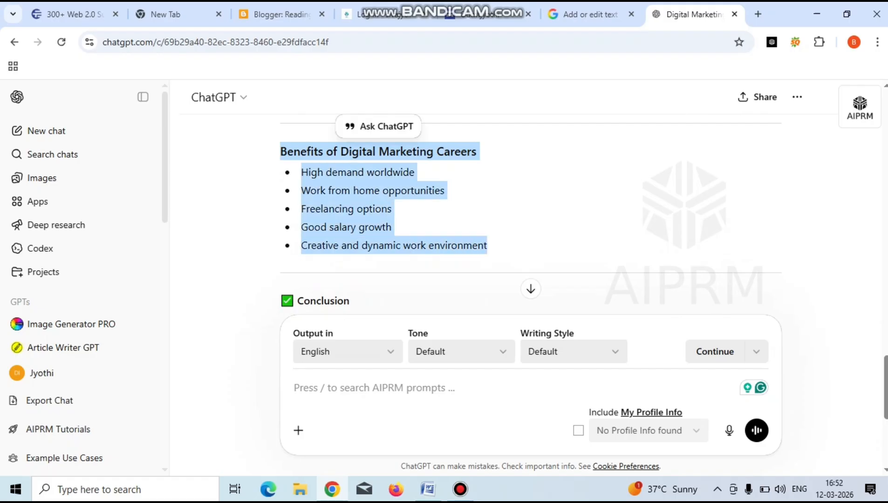
left_click(489, 14)
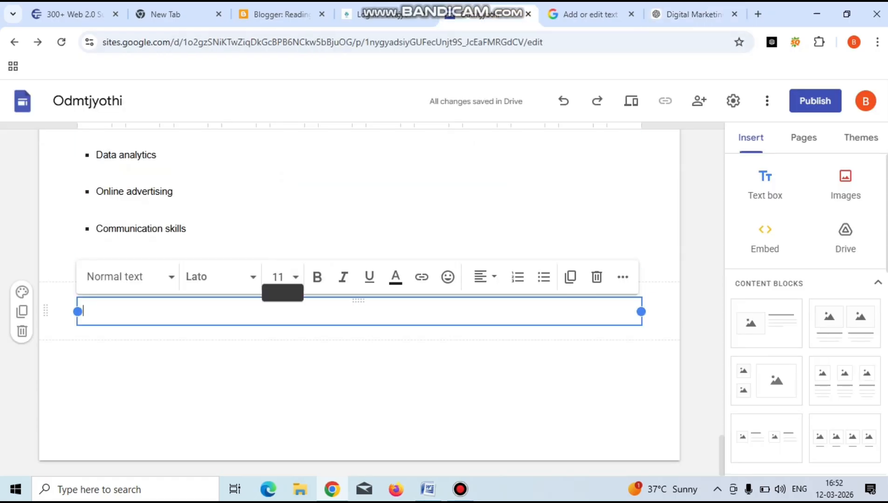
key("ctrl+v")
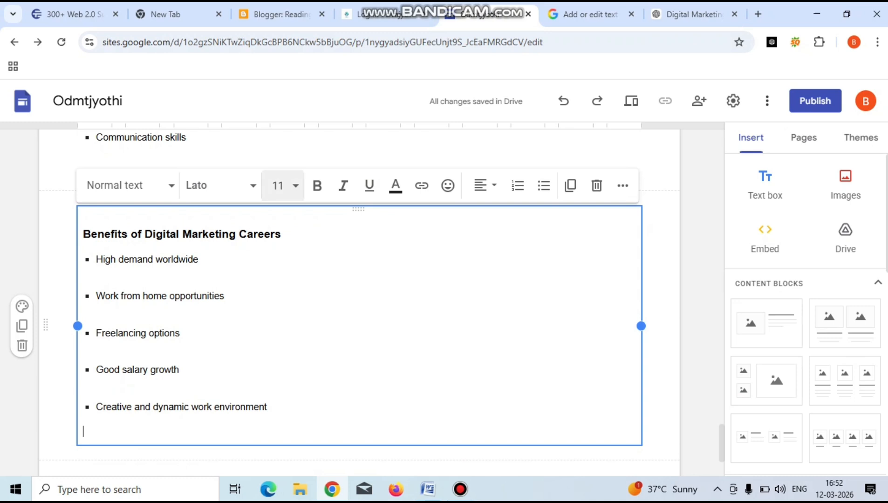
Set the font size to 12 at the end of the career benefits text box and on the blank line under "Work from home opportunities".
left_click(279, 185)
type("12")
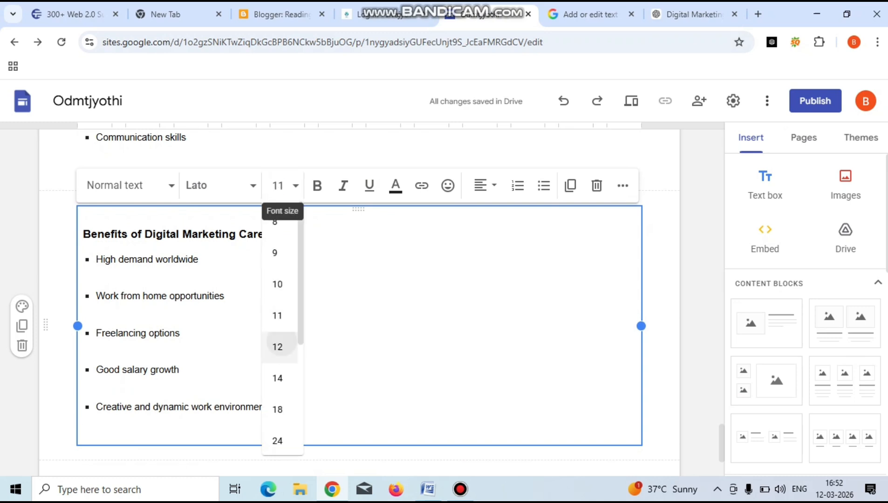
key("Return")
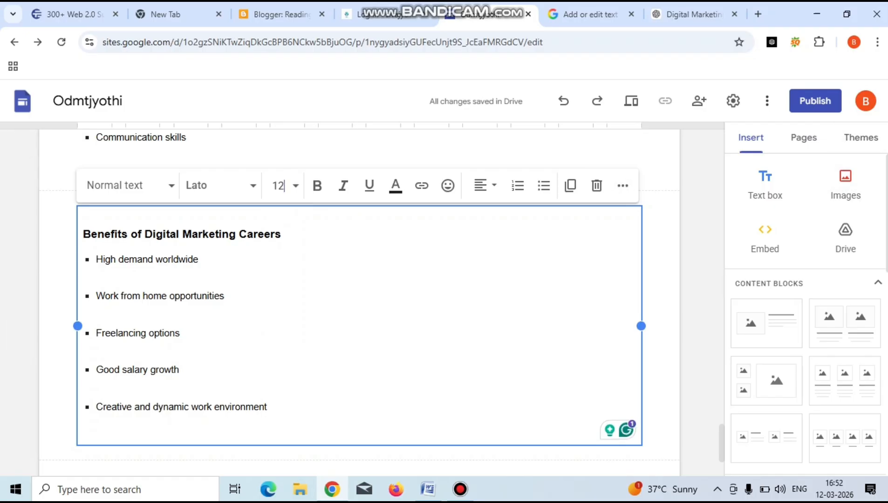
left_click(702, 233)
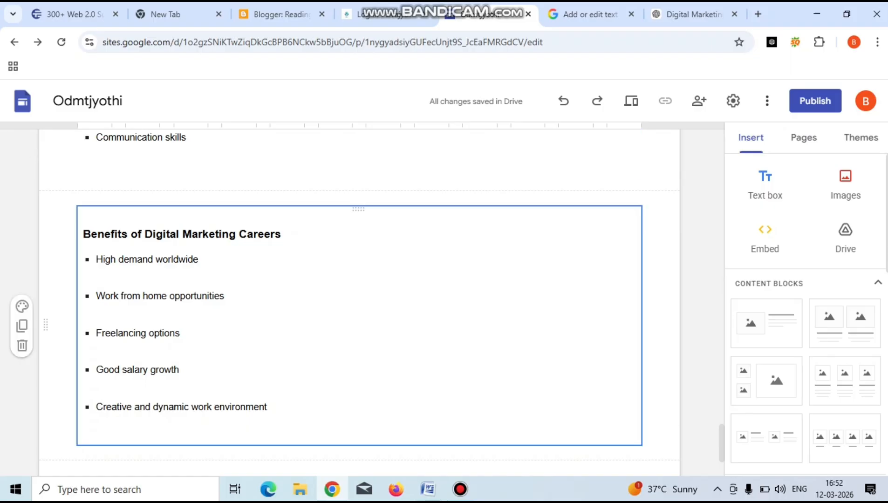
left_click(96, 310)
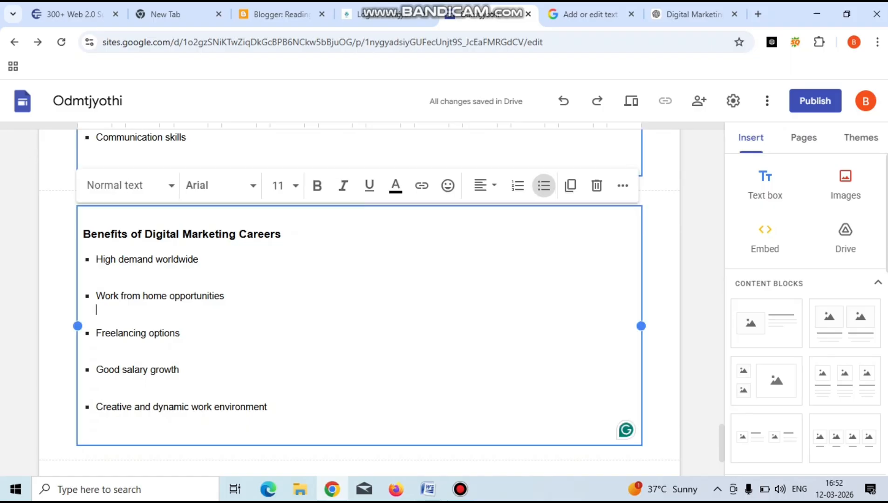
left_click(295, 185)
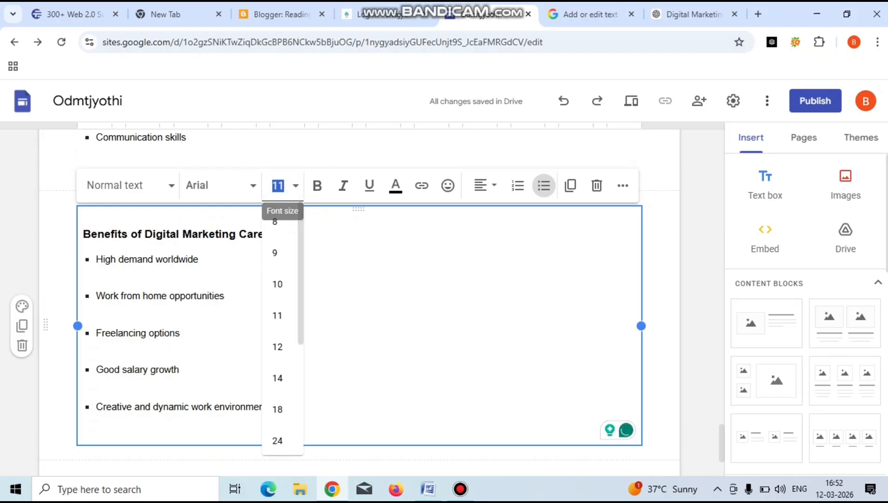
left_click(278, 347)
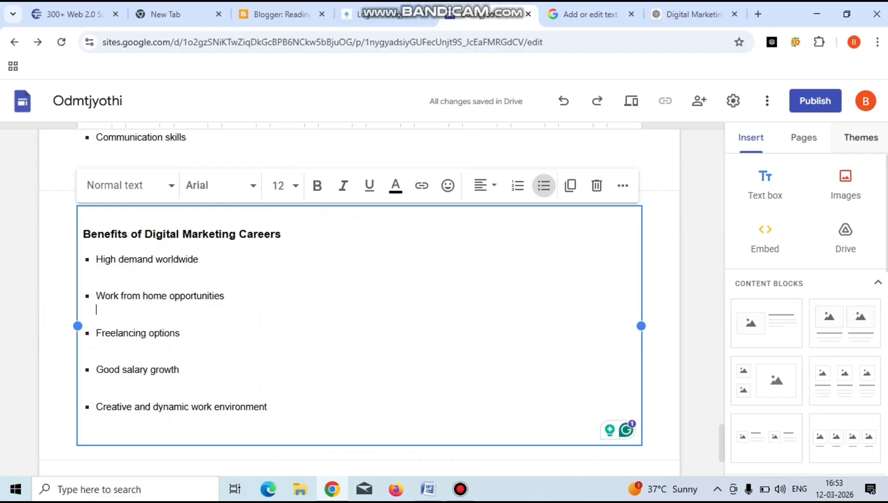
Set the font size to 12 at the cursor in the description line of the Digital Marketing Manager section.
scroll(358, 298, "up", 10)
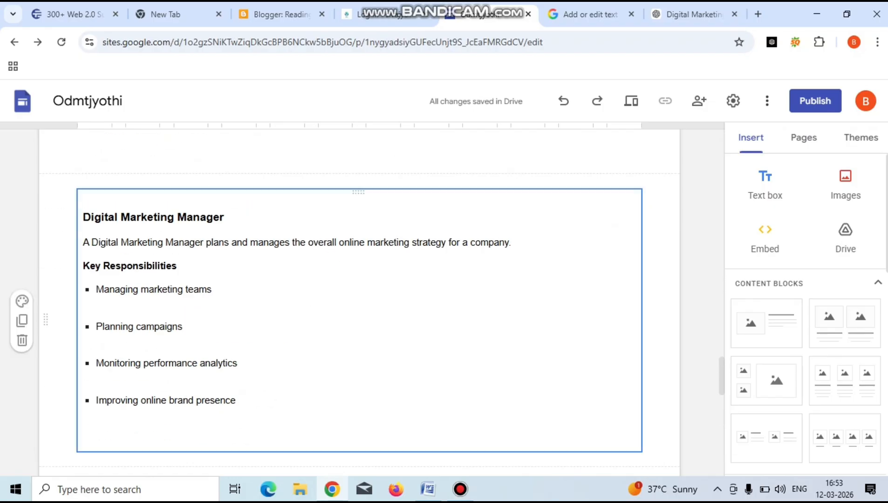
left_click(359, 320)
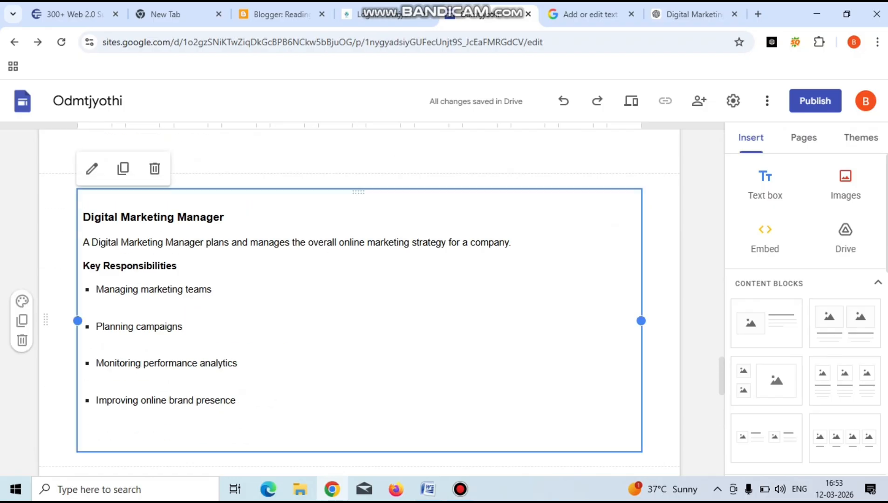
left_click(349, 242)
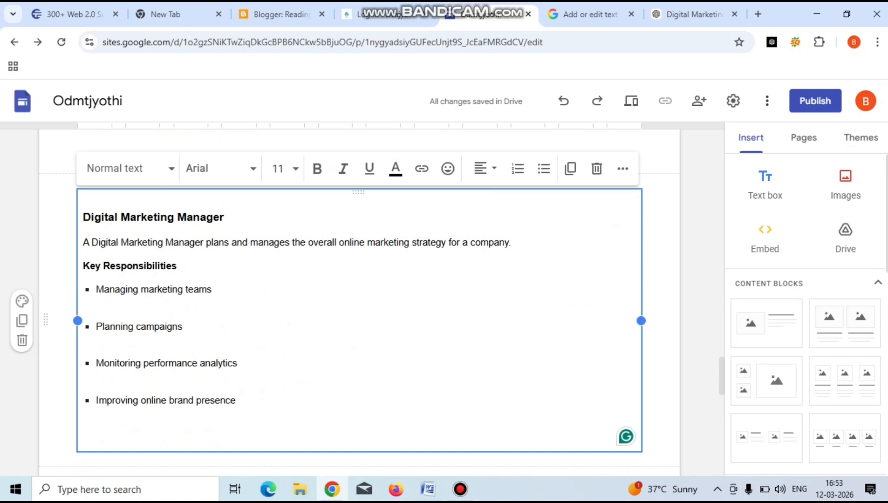
left_click(278, 168)
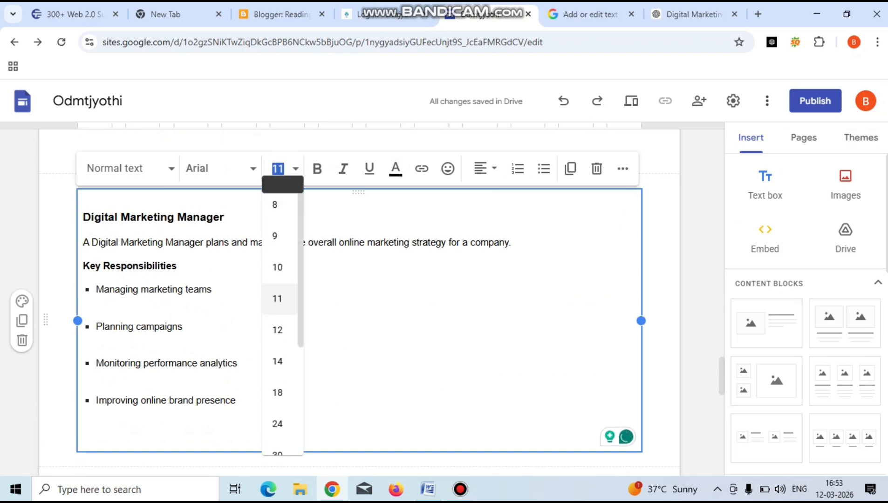
left_click(277, 330)
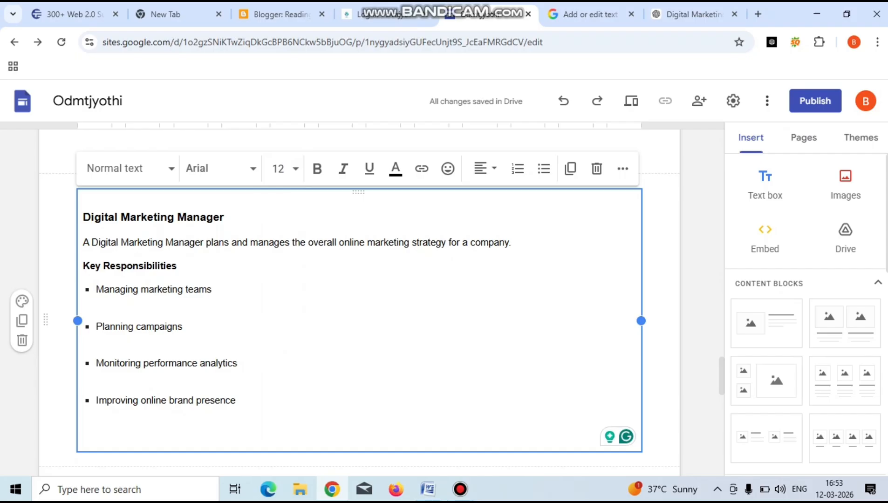
left_click(700, 289)
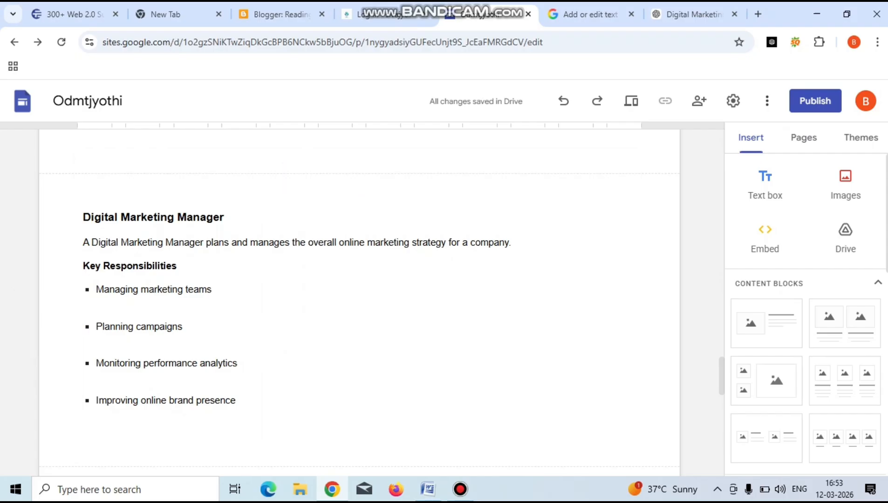
Set the font size to 12 at the cursor in the description line of the lower PPC Specialist section.
scroll(359, 299, "up", 6)
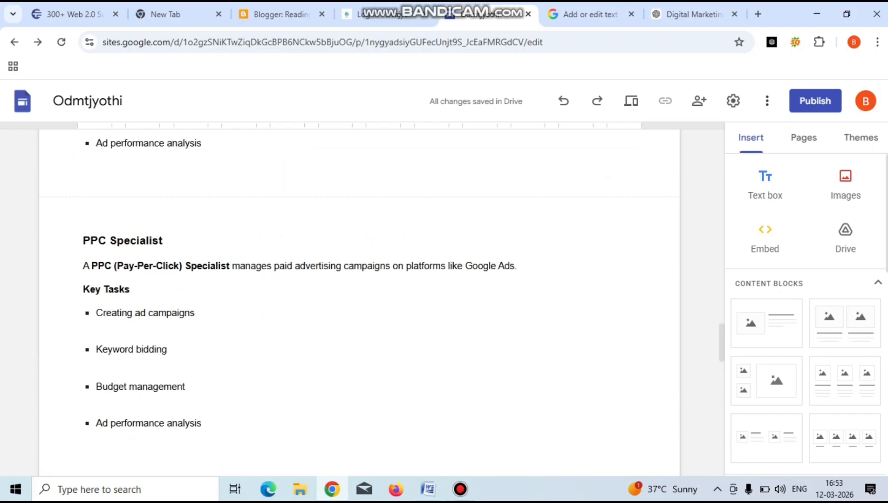
left_click(251, 266)
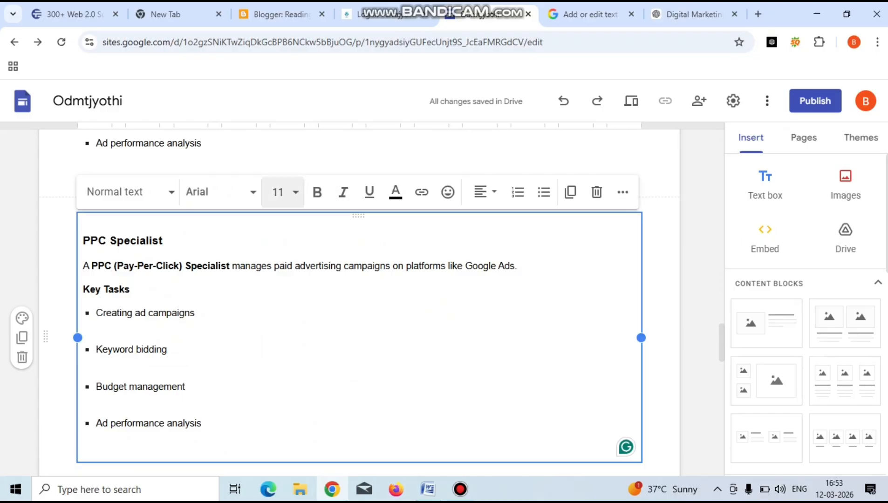
left_click(278, 191)
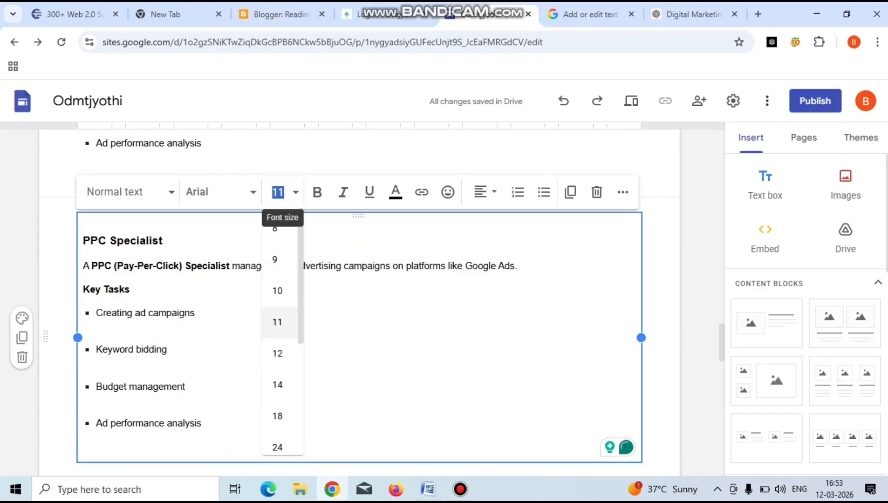
left_click(277, 353)
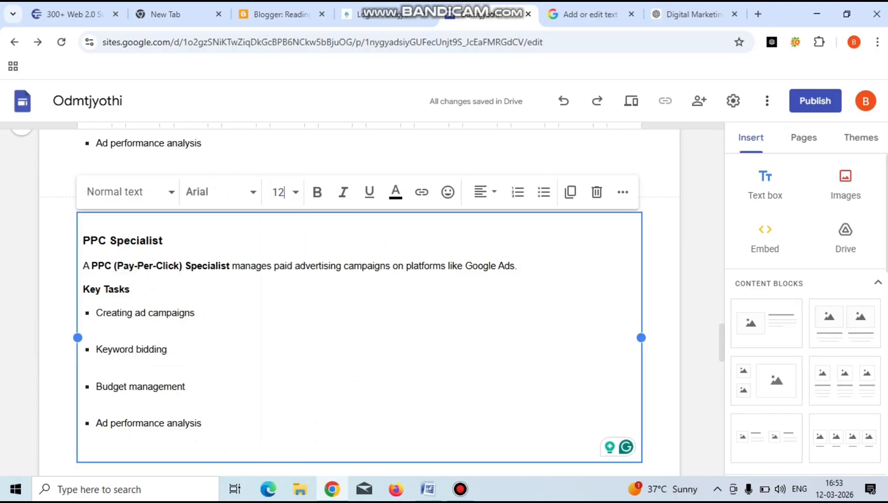
Set the font size to 12 at the end of the "Key Tasks" heading in the PPC Specialist section directly below Content Marketing Specialist.
scroll(359, 302, "up", 5)
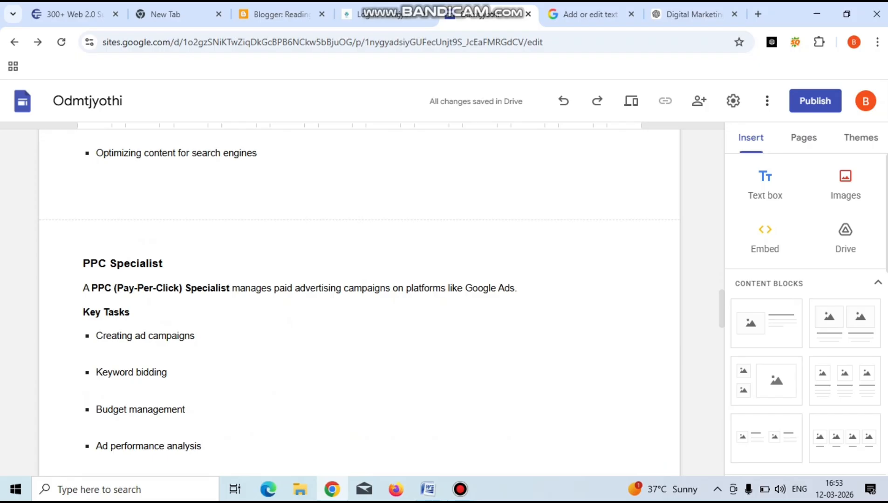
left_click(130, 312)
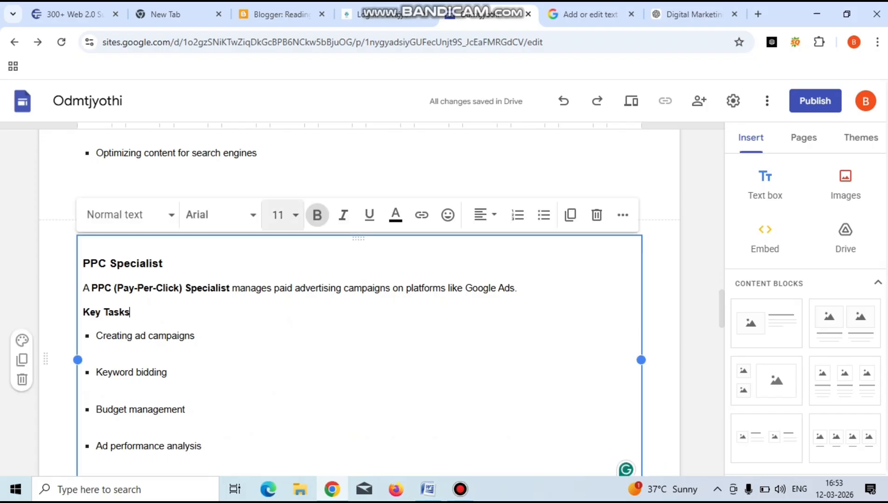
left_click(278, 215)
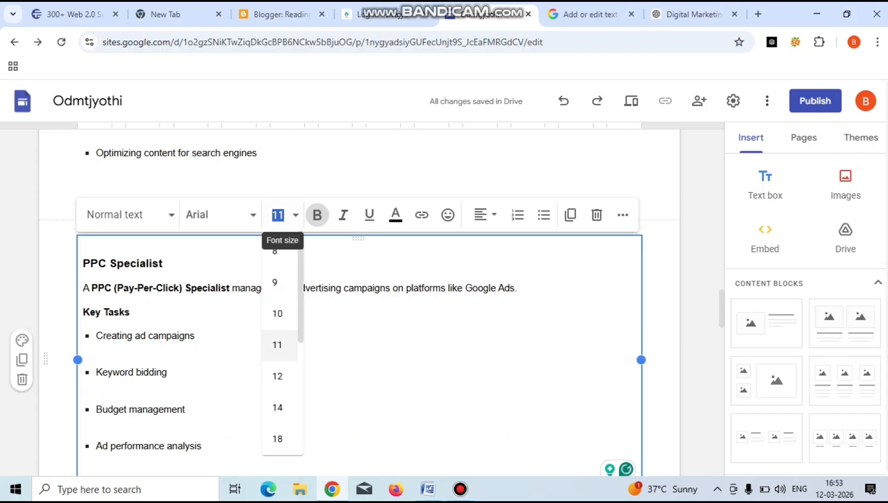
key("Down")
key("Return")
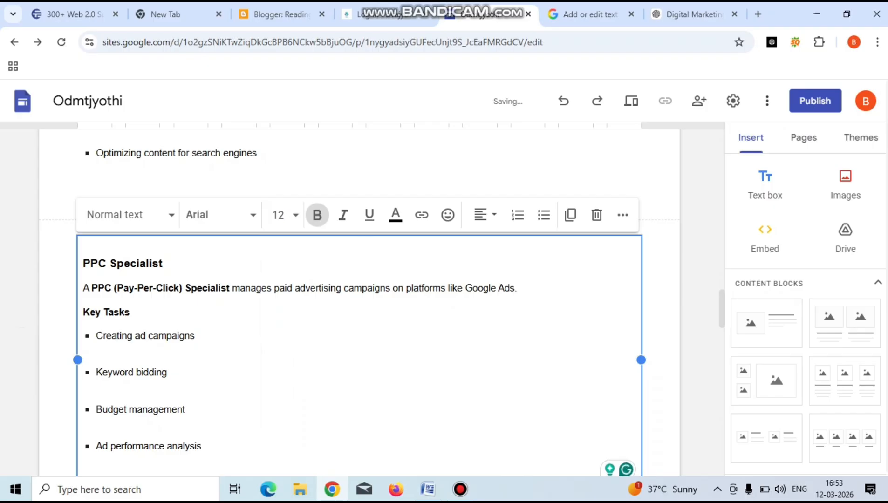
scroll(359, 301, "up", 5)
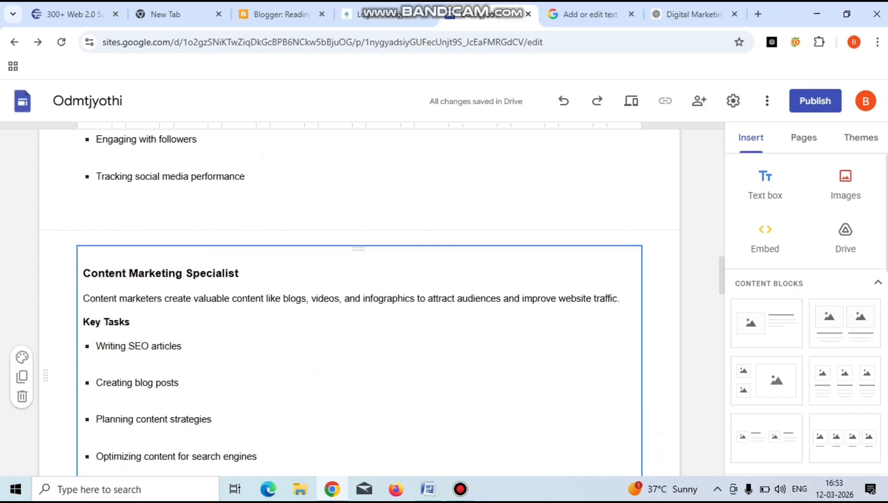
Set the font size to 12 at the end of the "Key Tasks" heading in the Content Marketing Specialist section.
left_click(130, 322)
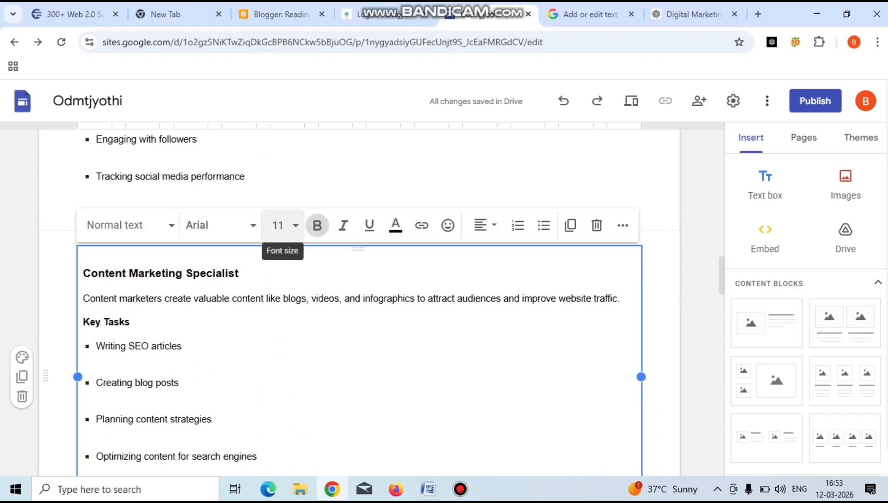
left_click(278, 225)
key("Down")
key("Return")
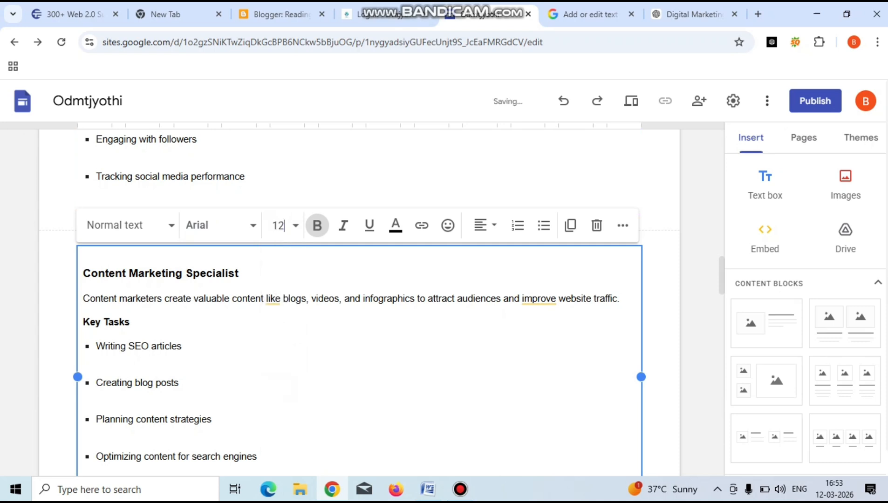
scroll(359, 302, "up", 6)
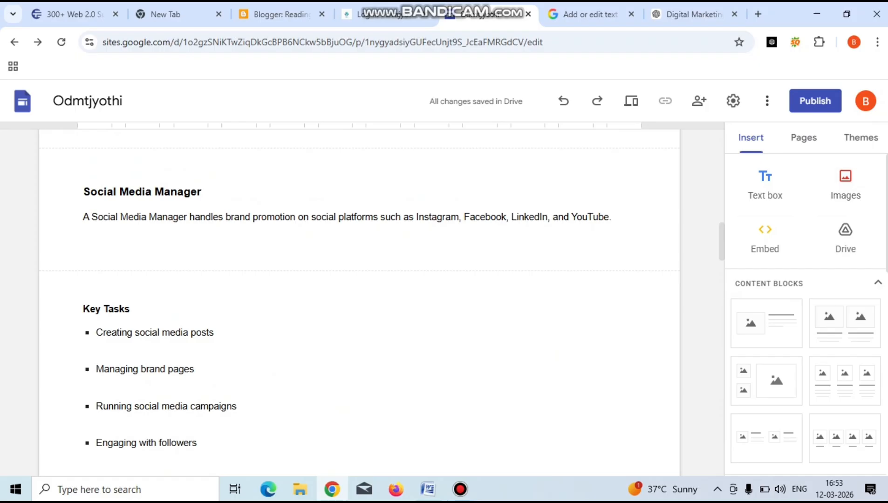
Examine the site's page list, the available themes and the elements that can be inserted.
left_click(803, 137)
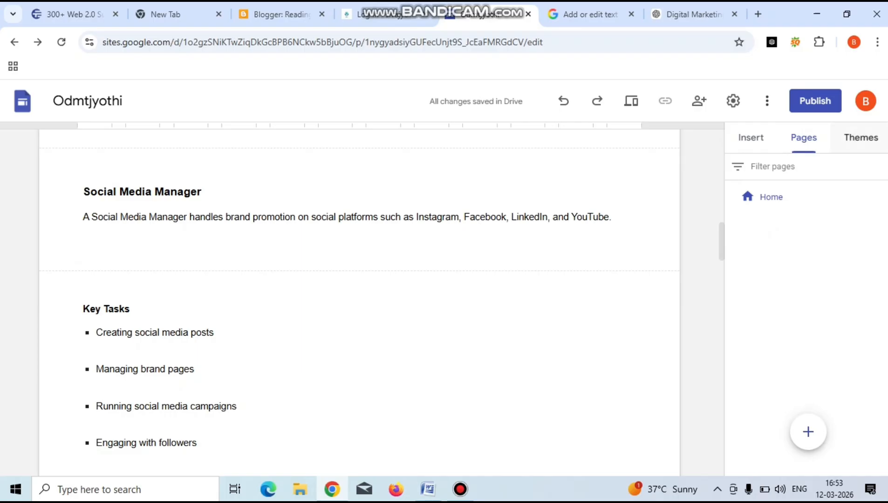
left_click(860, 137)
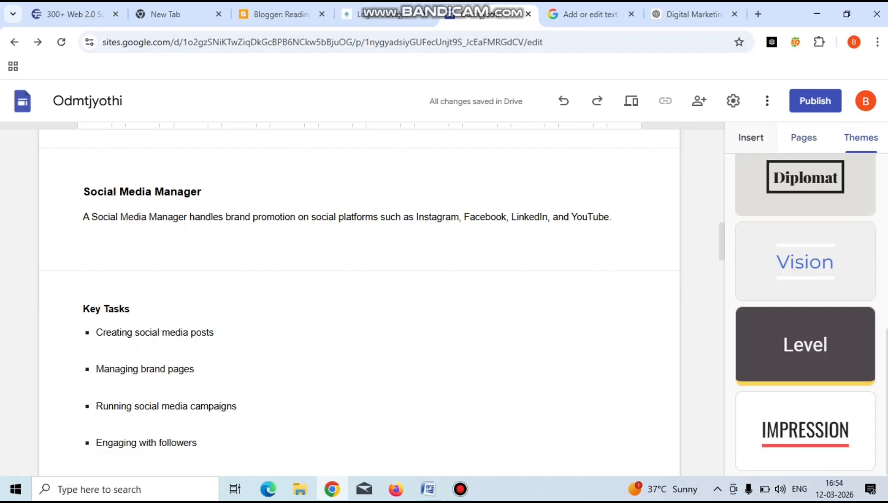
left_click(750, 137)
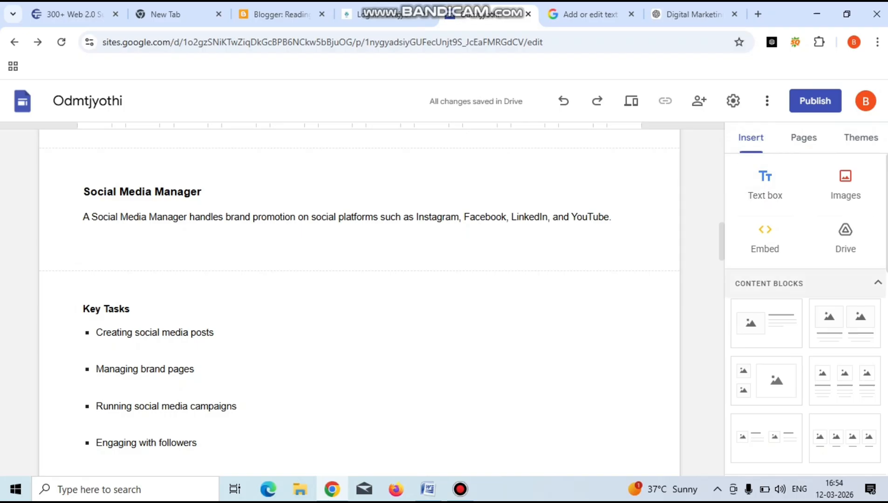
scroll(805, 317, "down", 6)
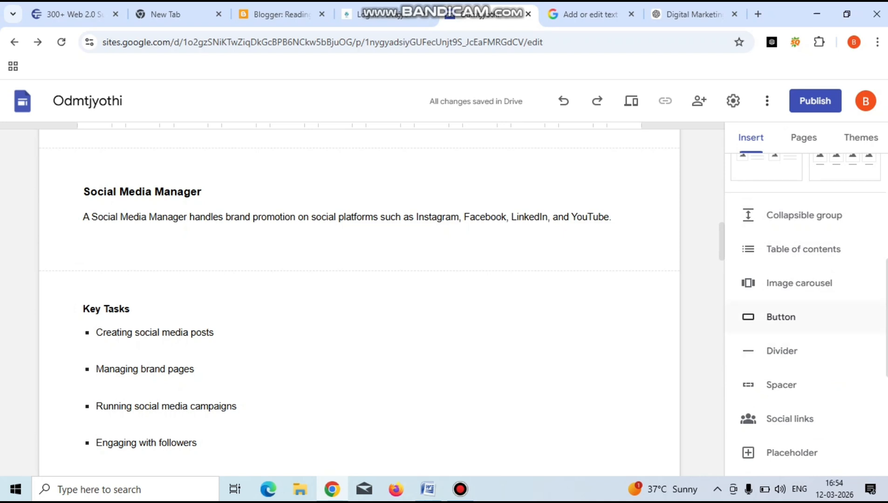
scroll(806, 303, "up", 5)
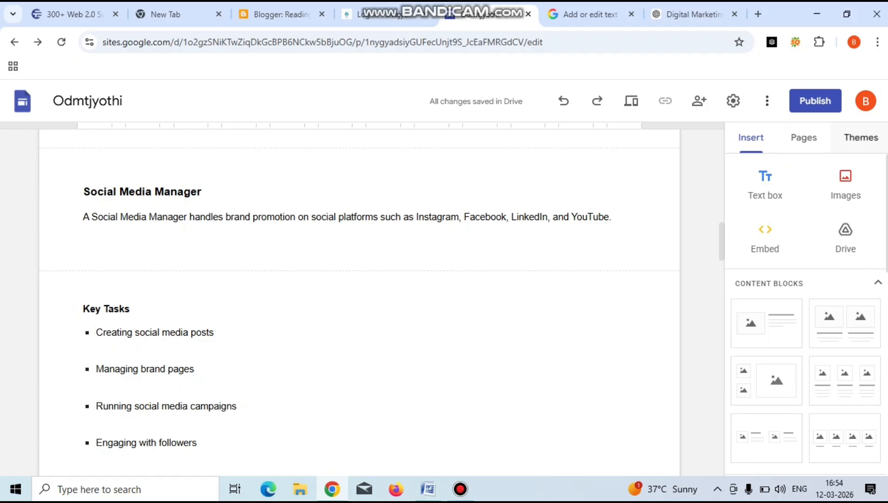
left_click(861, 137)
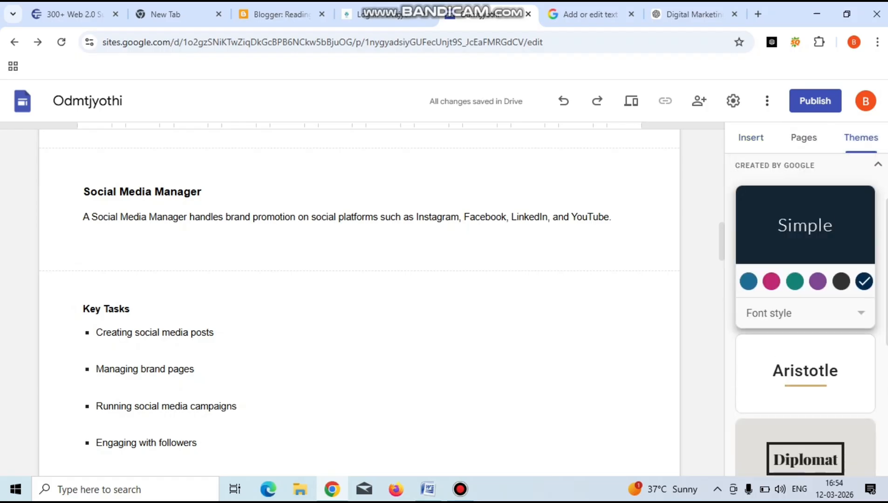
left_click(804, 138)
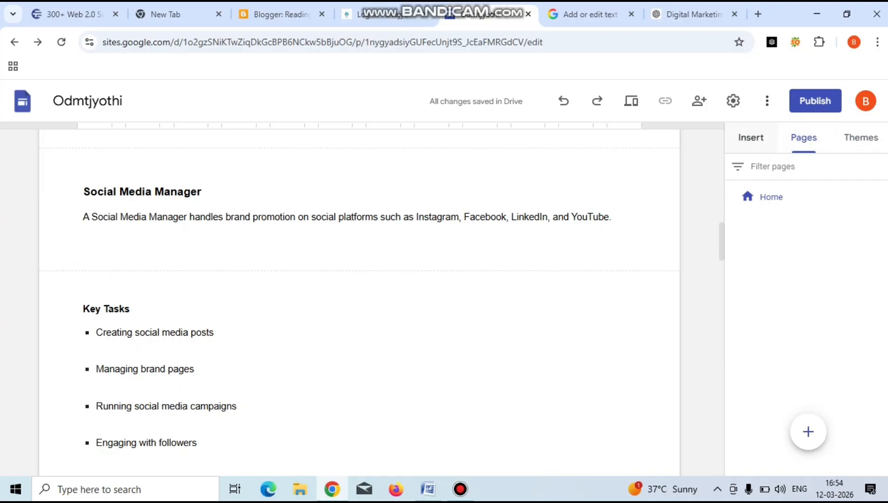
left_click(750, 138)
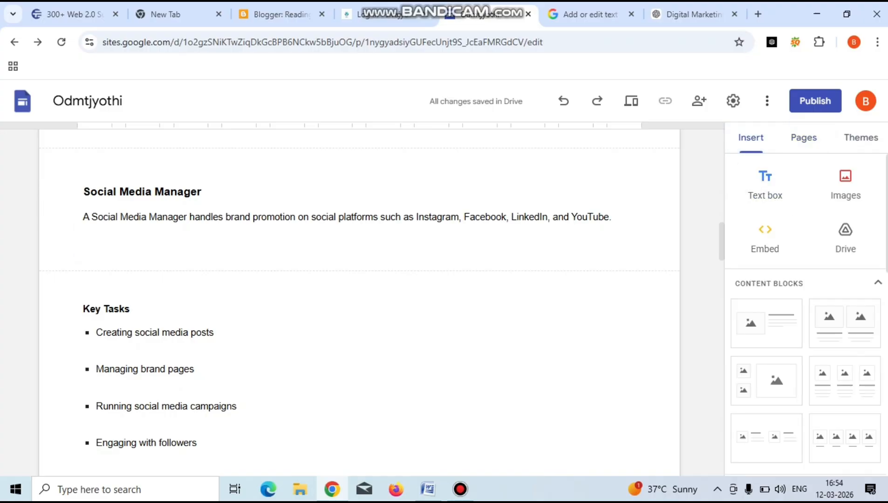
scroll(358, 302, "up", 10)
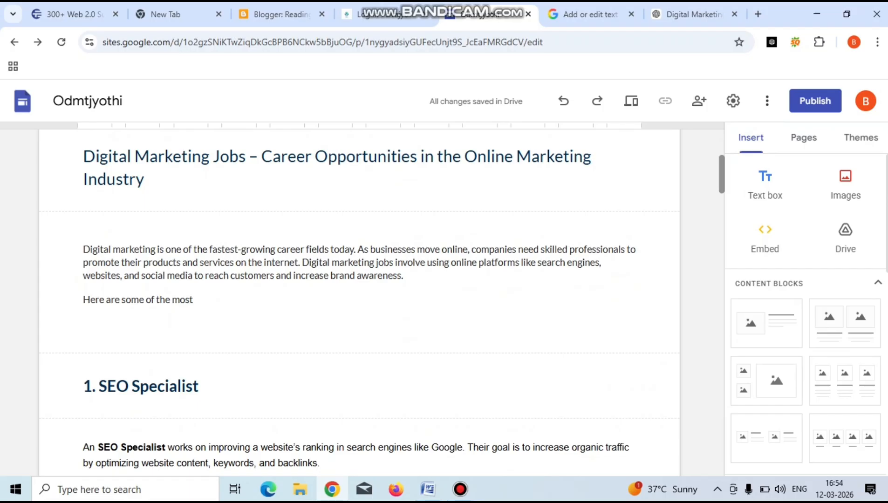
scroll(358, 303, "up", 5)
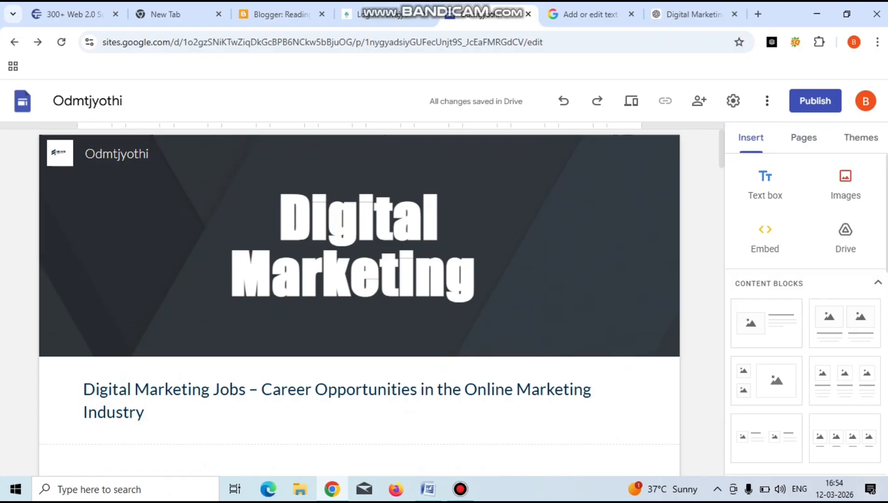
scroll(805, 315, "down", 5)
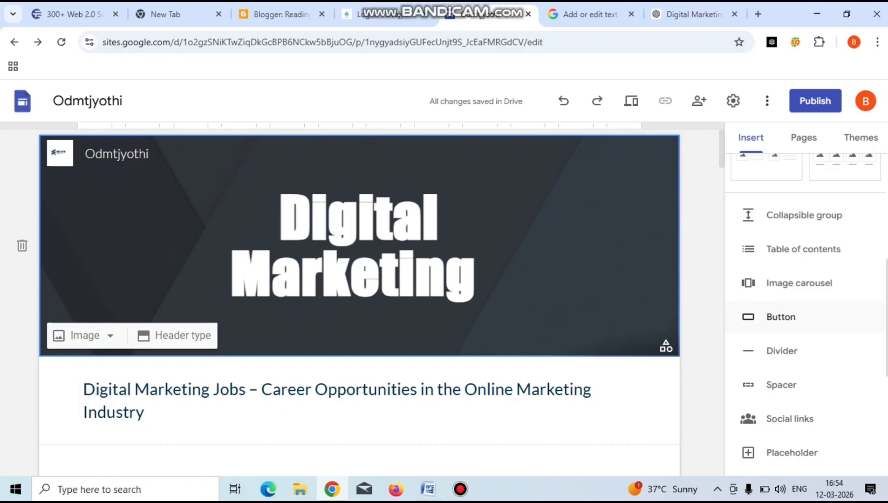
left_click(780, 317)
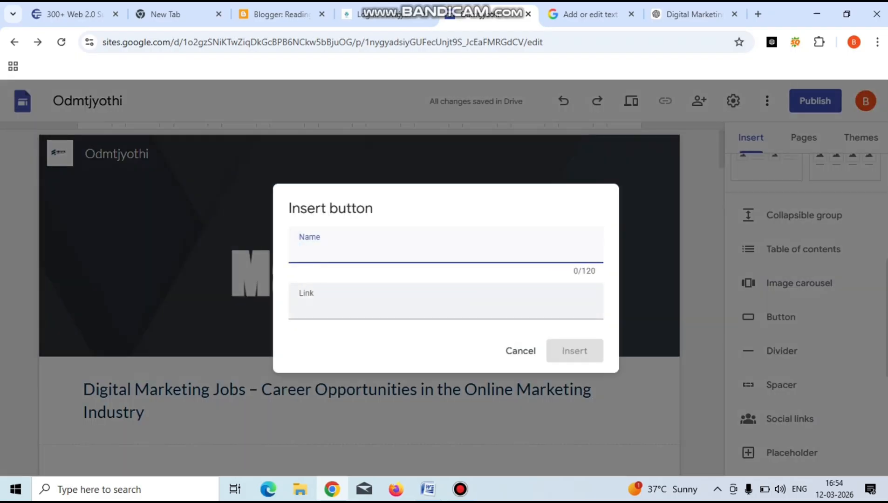
left_click(353, 303)
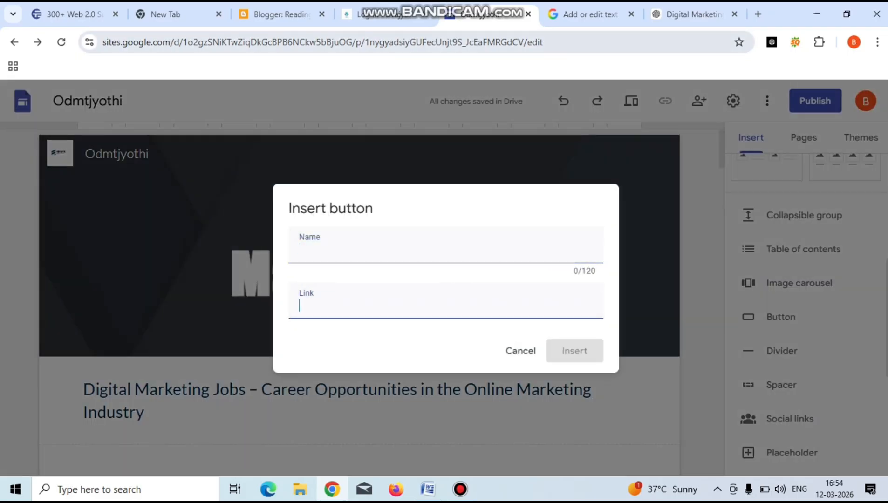
left_click(372, 14)
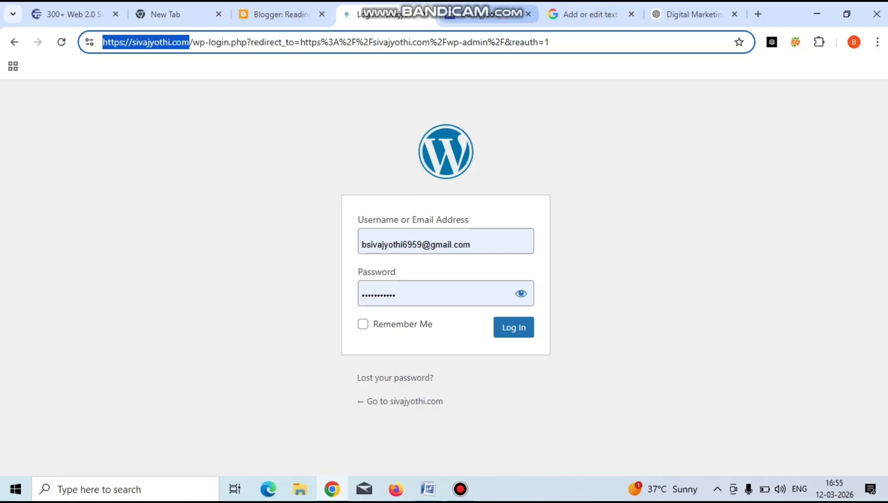
left_click(486, 14)
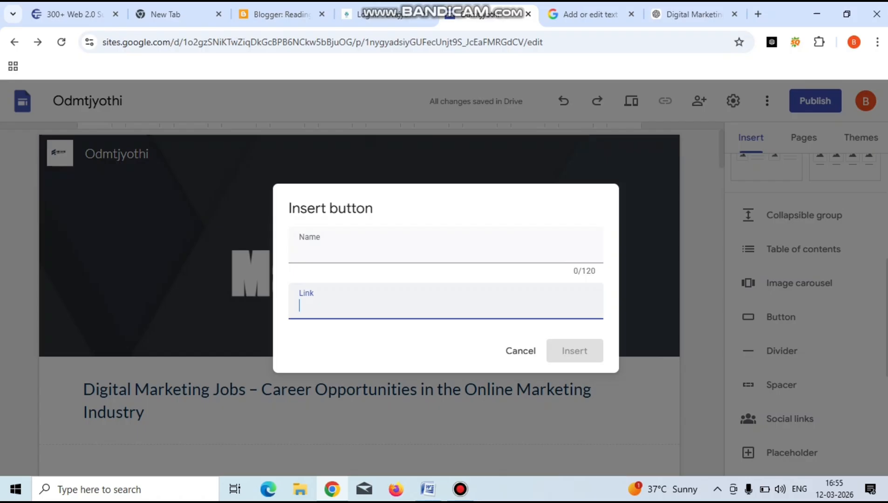
type("https://sivajyothi.com/")
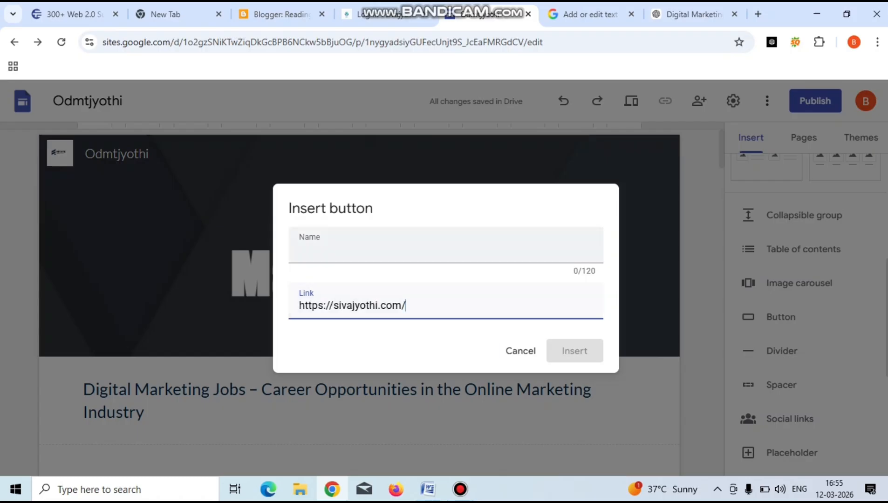
Name the new button "digital marketing" and insert it into the page.
left_click(445, 248)
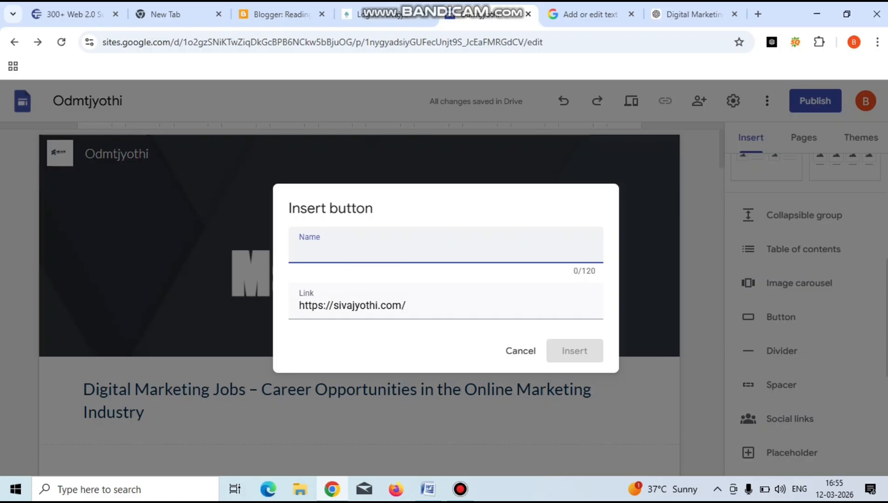
type("o")
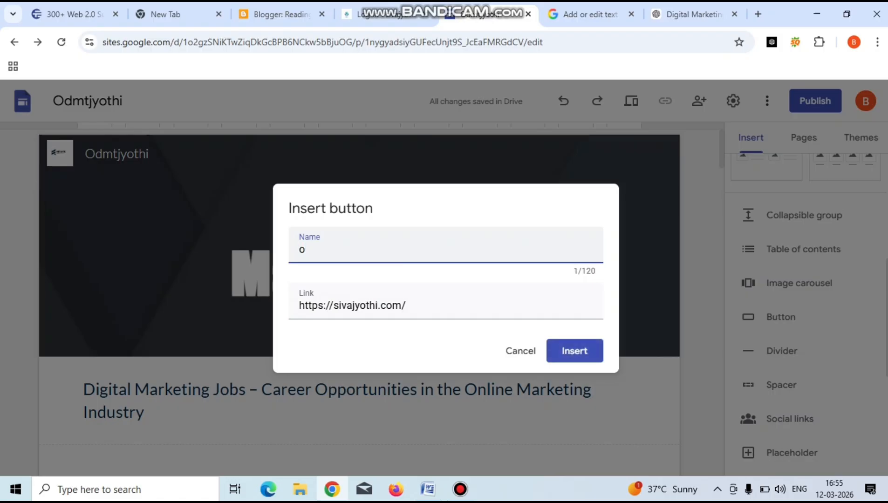
key("BackSpace")
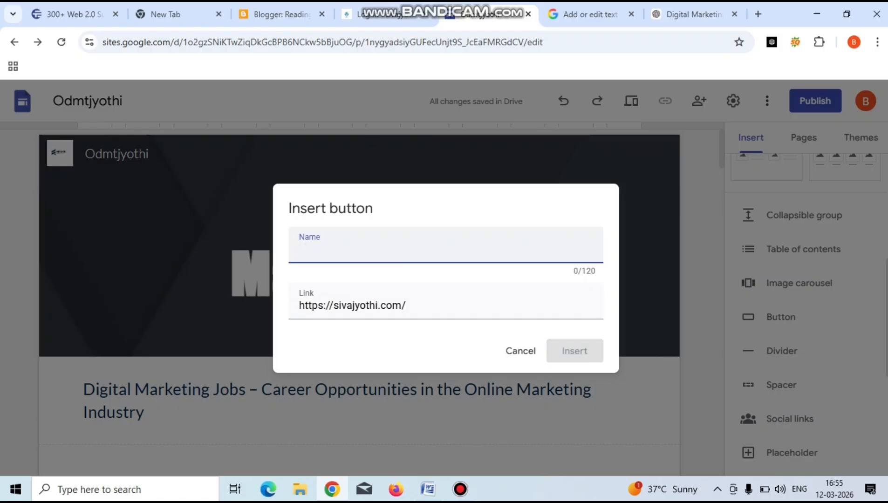
type("digita")
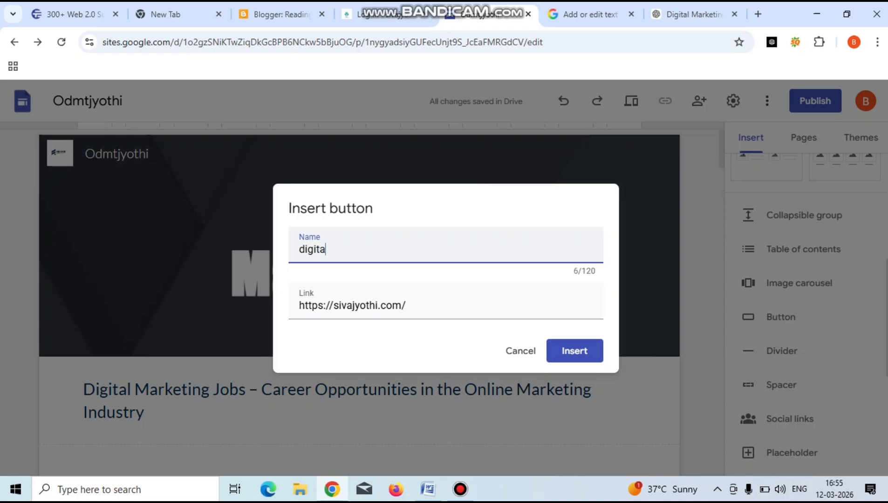
type("l marketing")
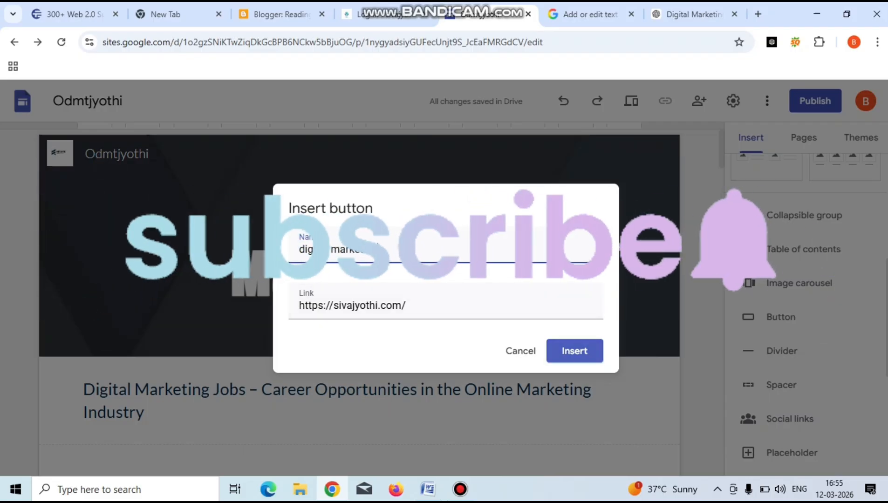
key("Return")
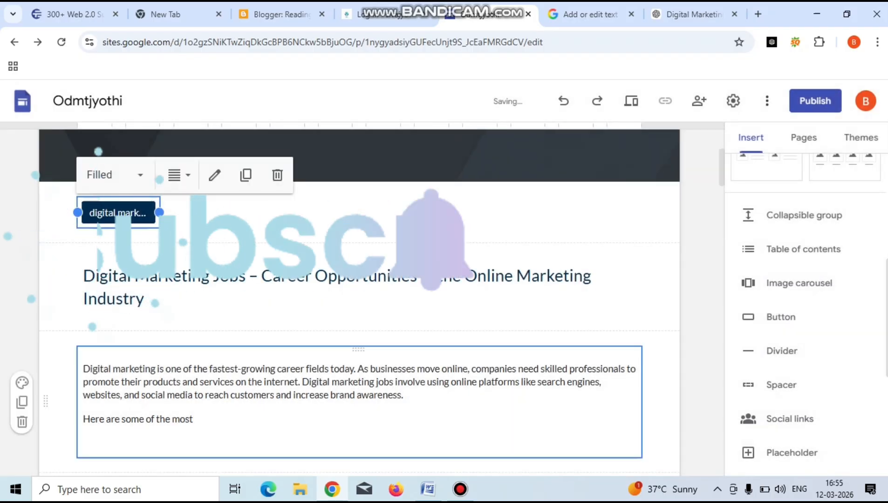
left_click(224, 216)
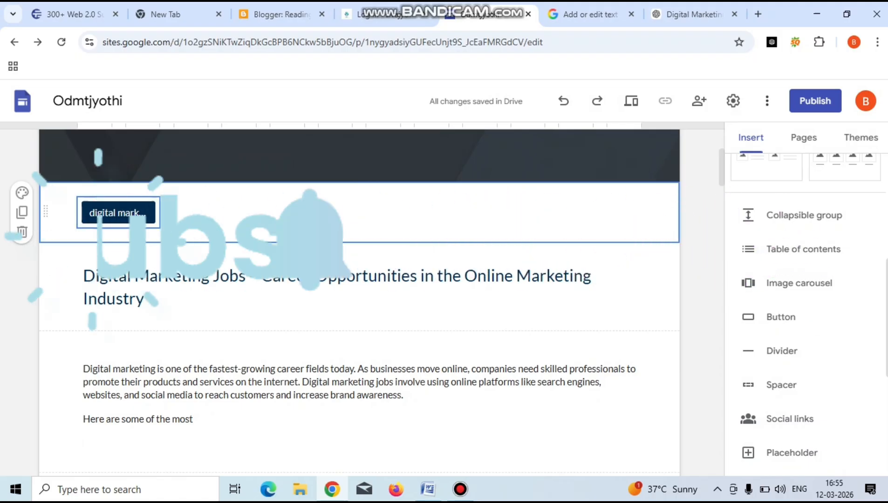
Rename the "digital marketing" button above the article title to "learn more".
left_click(119, 213)
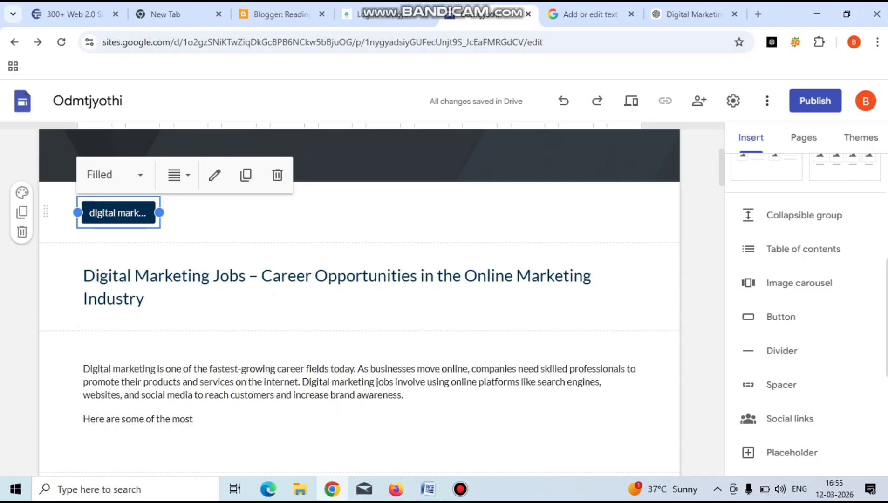
left_click(214, 175)
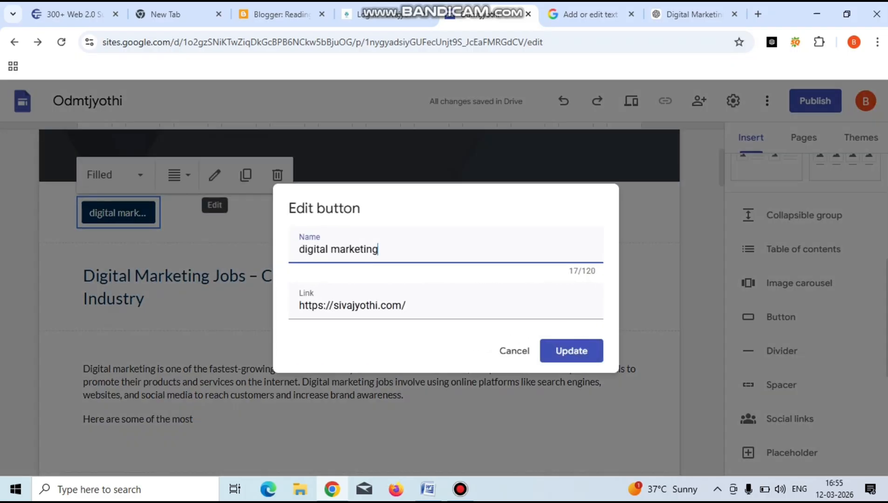
key("BackSpace")
key("BackSpace")
key("BackSpace")
key("BackSpace")
key("BackSpace")
key("BackSpace")
key("BackSpace")
key("BackSpace")
key("BackSpace")
key("BackSpace")
key("BackSpace")
key("BackSpace")
key("BackSpace")
key("BackSpace")
key("BackSpace")
key("BackSpace")
key("BackSpace")
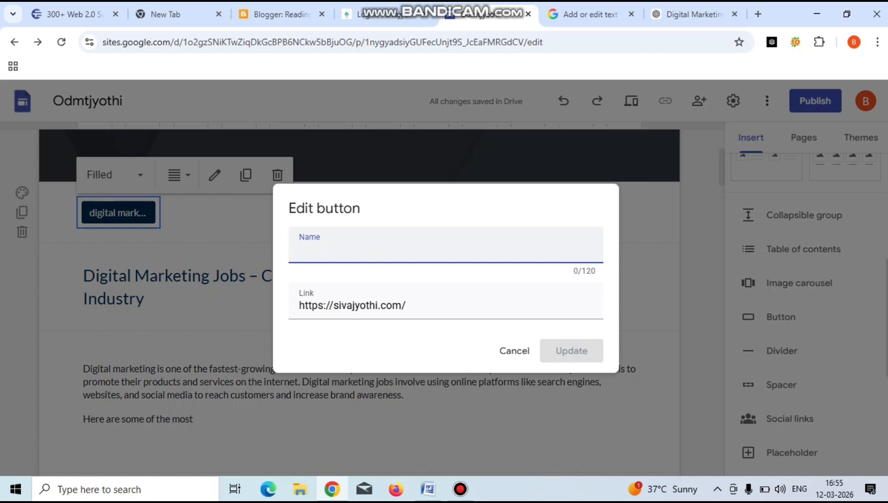
type("learn ")
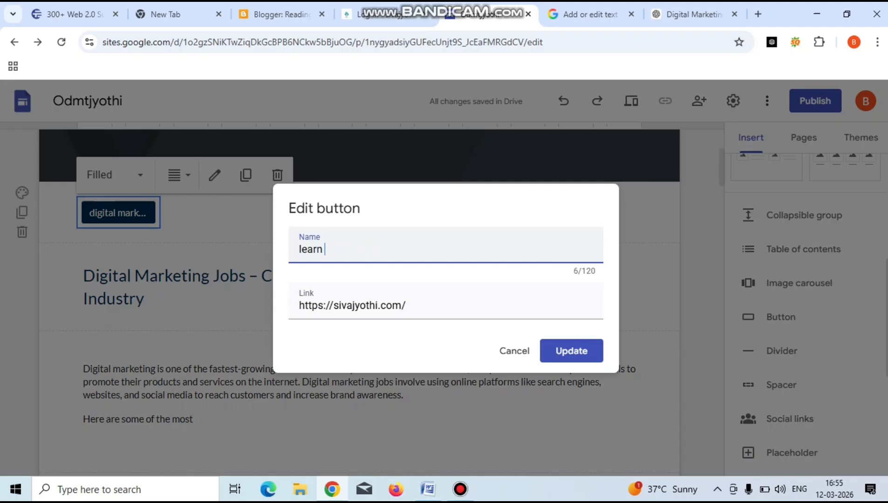
type("more")
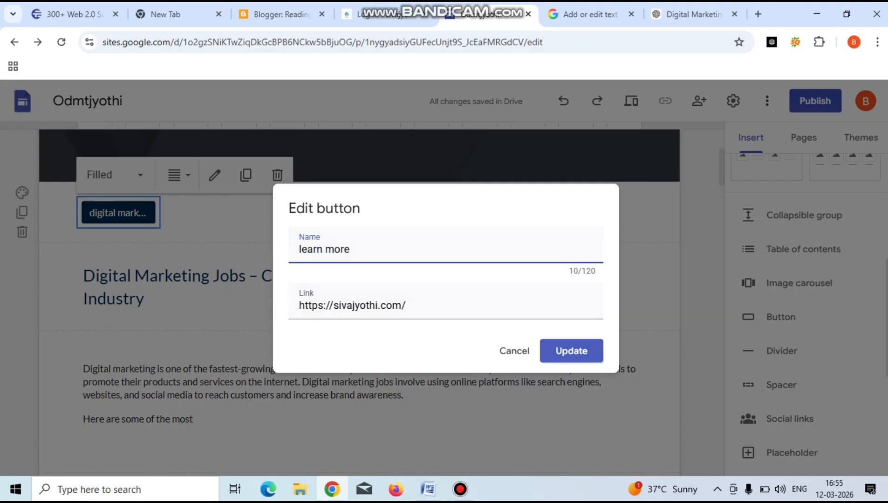
left_click(571, 351)
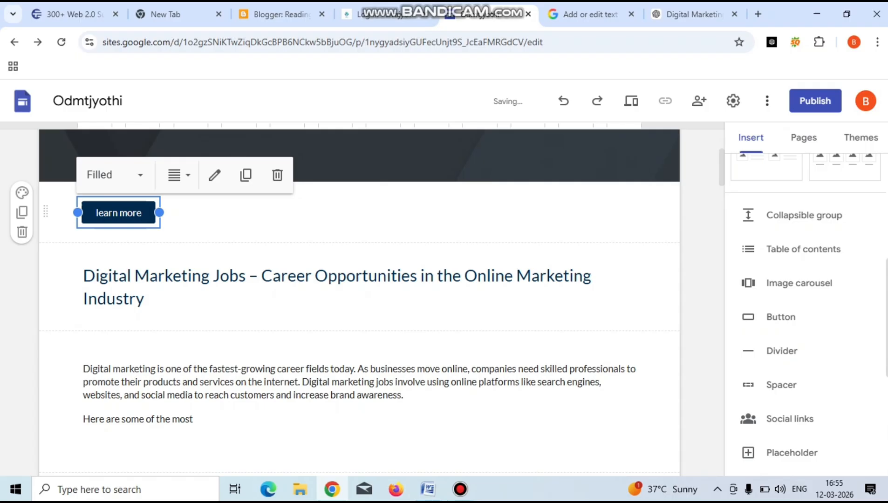
Set the alignment of the "learn more" button to centered.
left_click(177, 175)
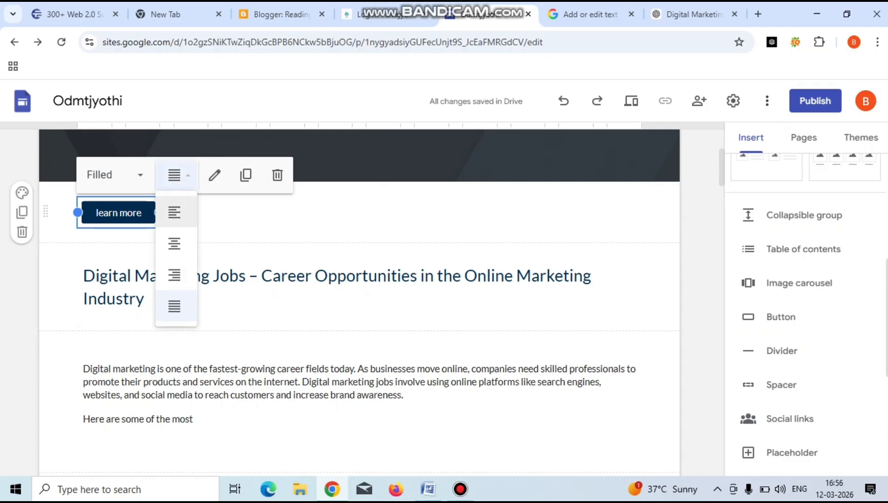
left_click(174, 243)
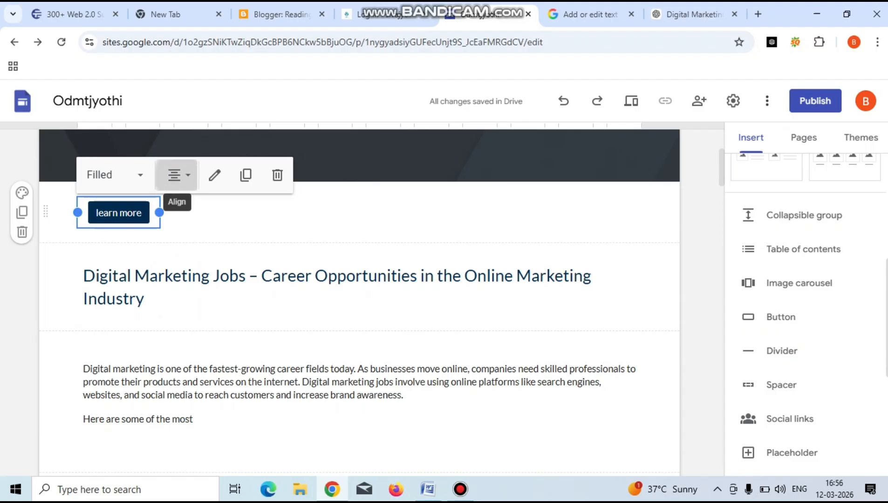
left_click(176, 175)
left_click(174, 243)
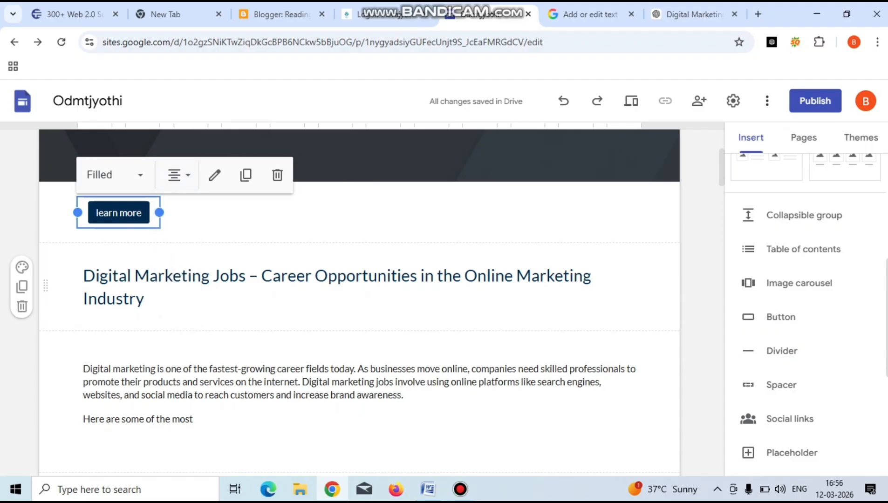
left_click(186, 175)
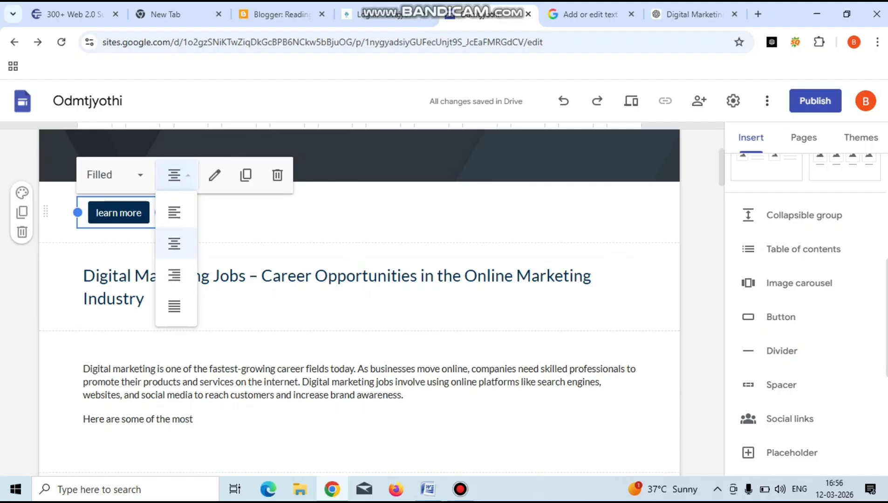
left_click(174, 243)
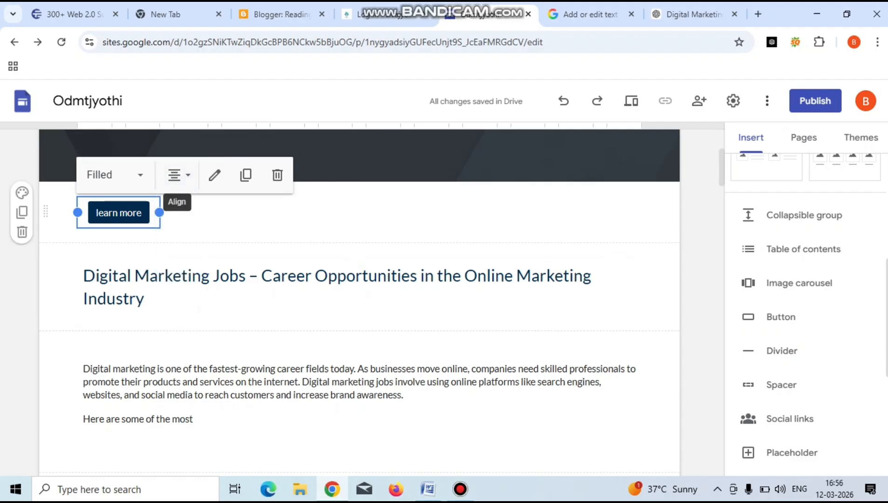
left_click(326, 213)
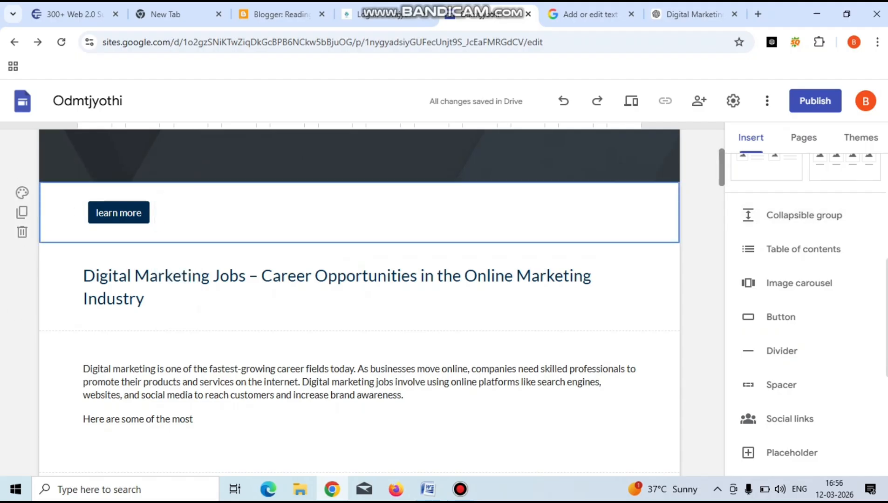
key("Escape")
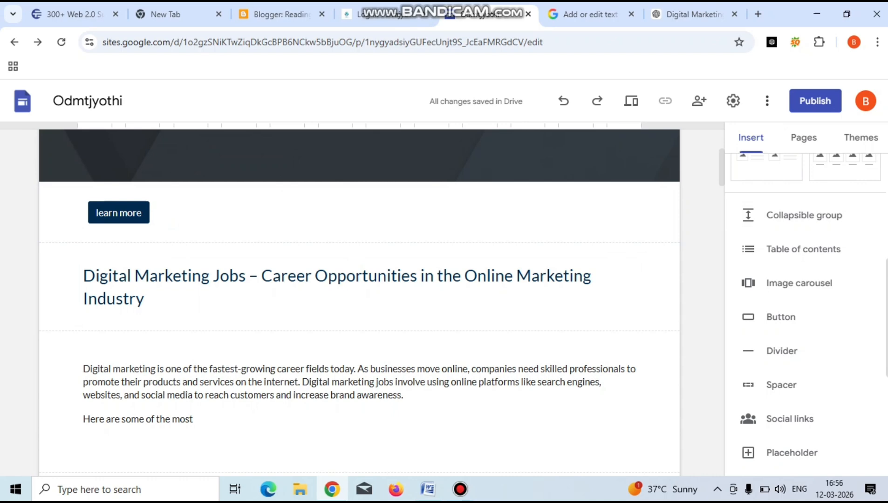
Move the "learn more" button into the header banner beneath the "Digital Marketing" title and review its name and link.
scroll(359, 280, "up", 4)
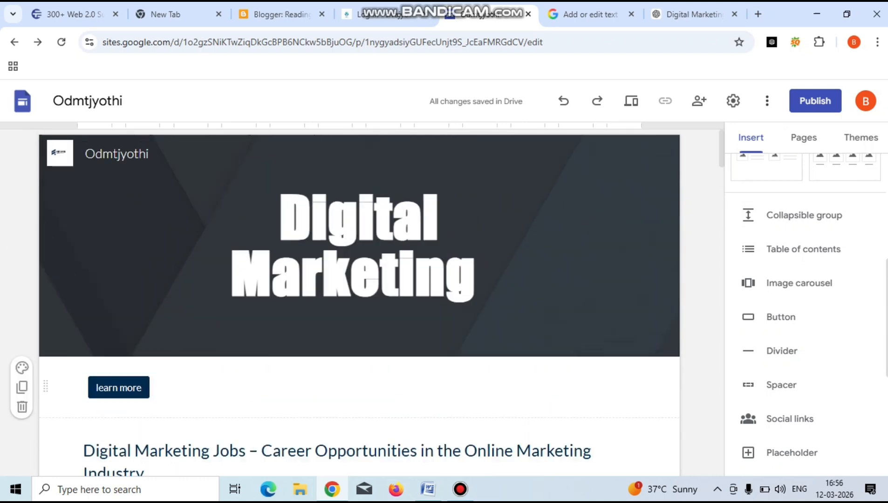
left_click_drag(118, 388, 298, 326)
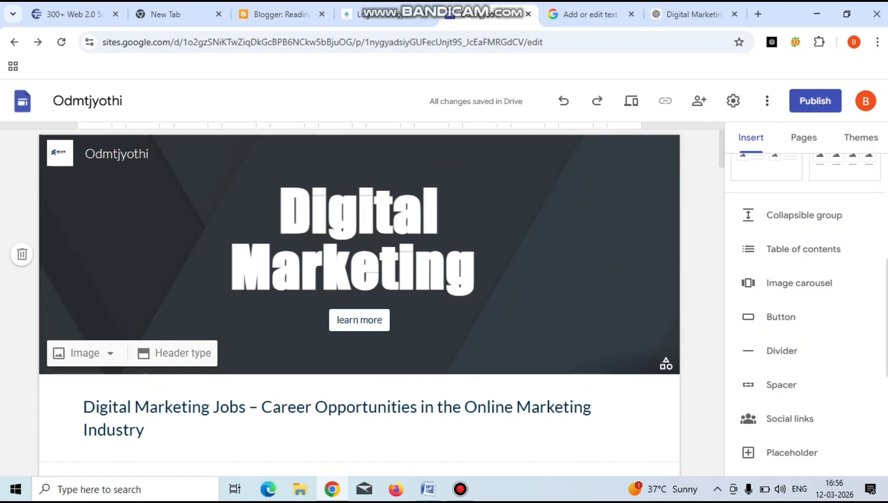
left_click(359, 320)
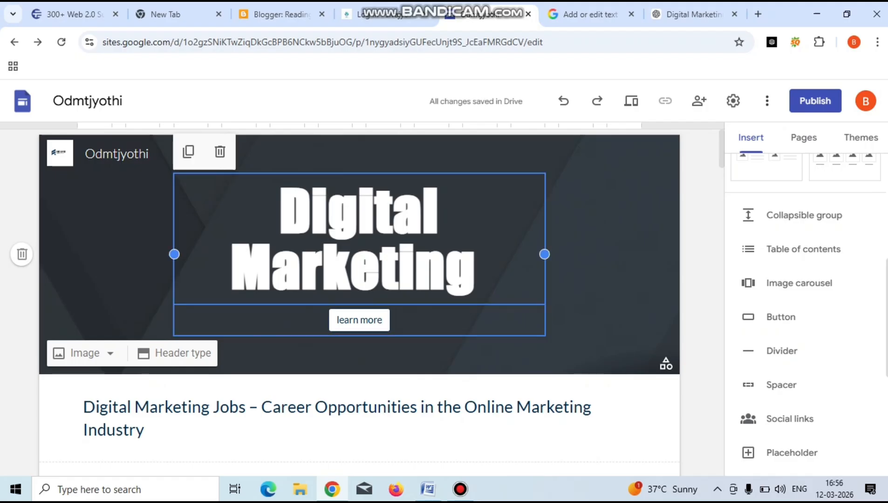
double_click(359, 319)
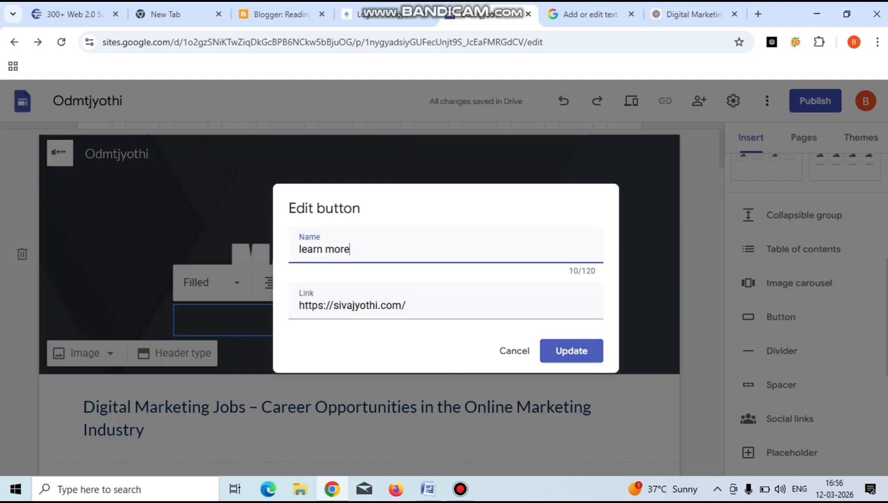
key("Return")
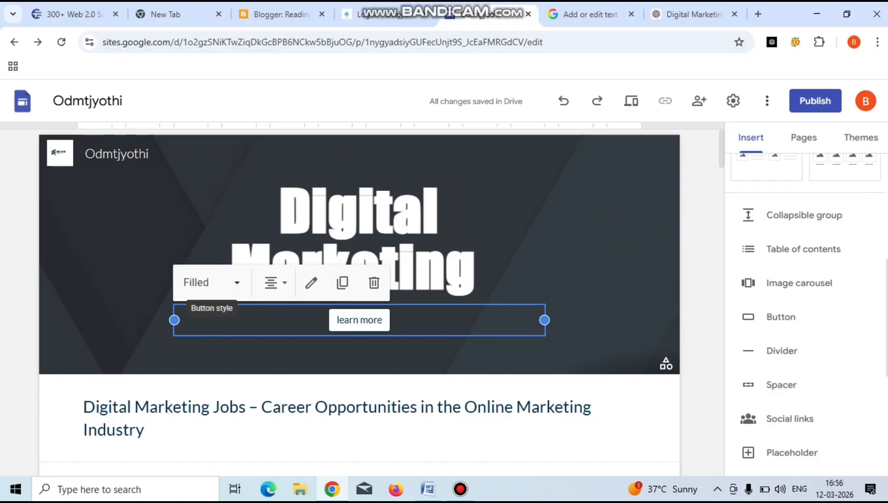
Try the Outlined and Text styles on the banner's "learn more" button and settle on Outlined.
left_click(211, 282)
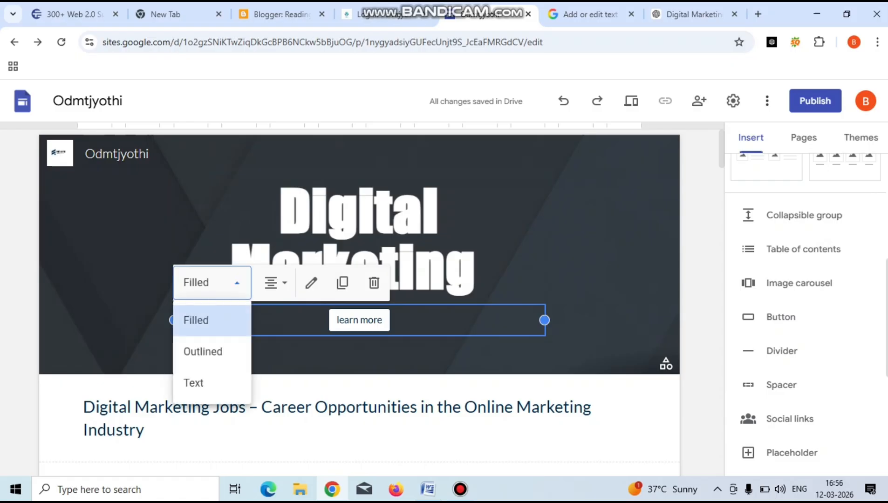
left_click(203, 351)
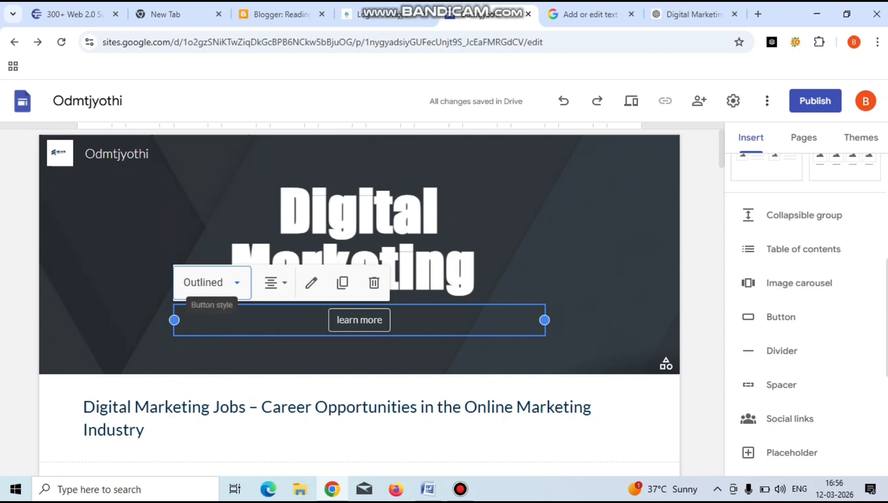
left_click(210, 283)
left_click(194, 382)
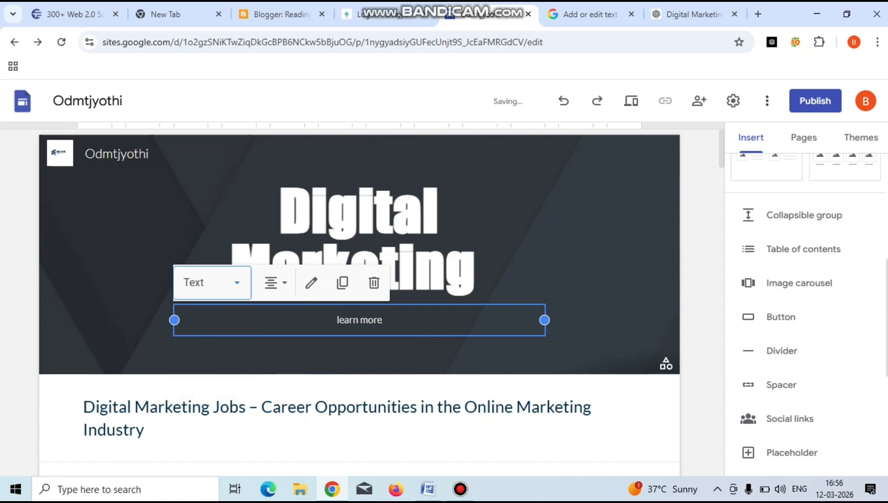
left_click(212, 282)
left_click(203, 351)
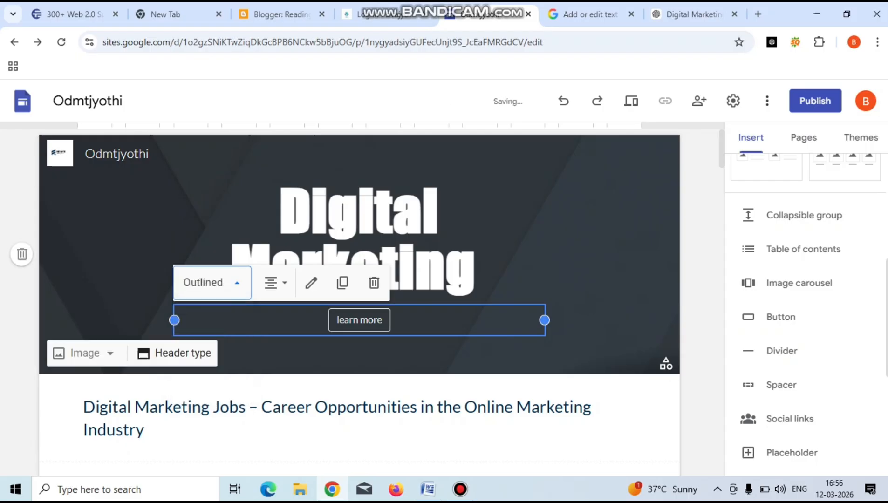
left_click(588, 275)
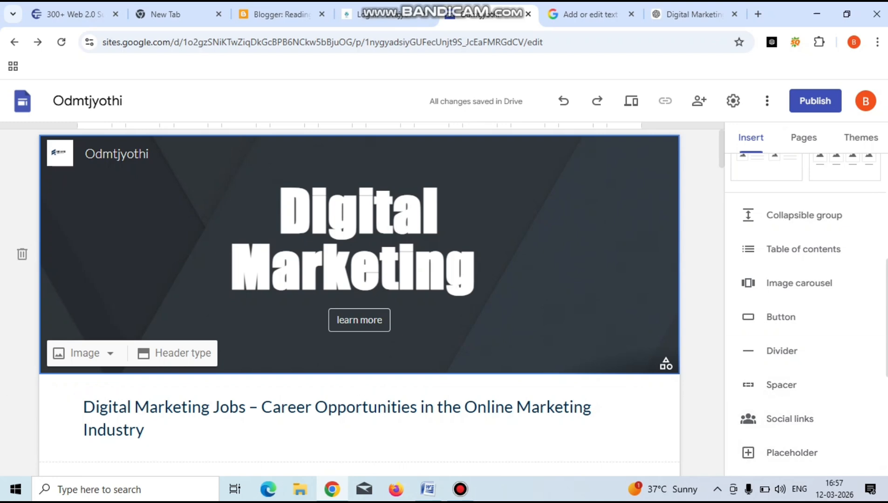
Set the font size to 12 in the description paragraph under the "1. SEO Specialist" heading.
scroll(801, 438, "down", 5)
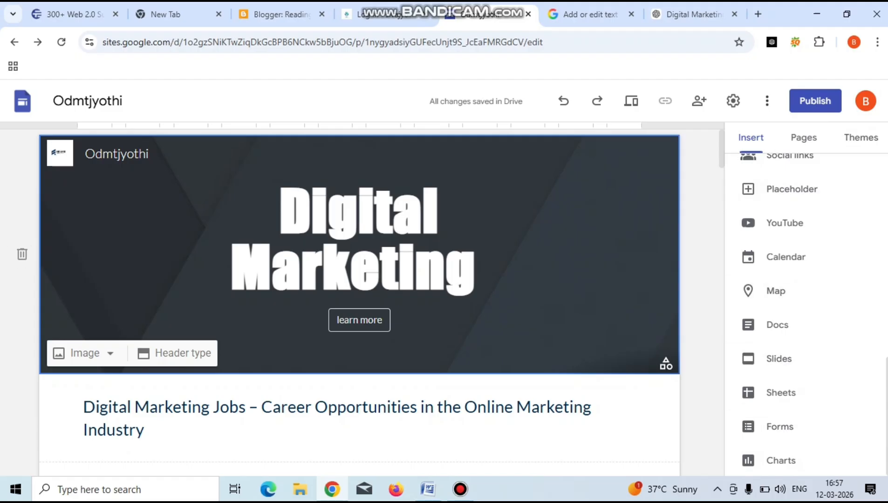
scroll(358, 252, "down", 6)
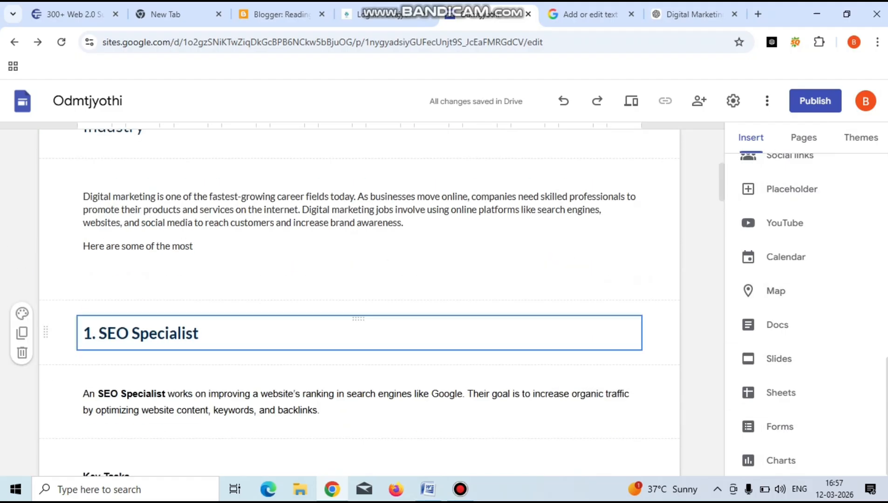
left_click(201, 333)
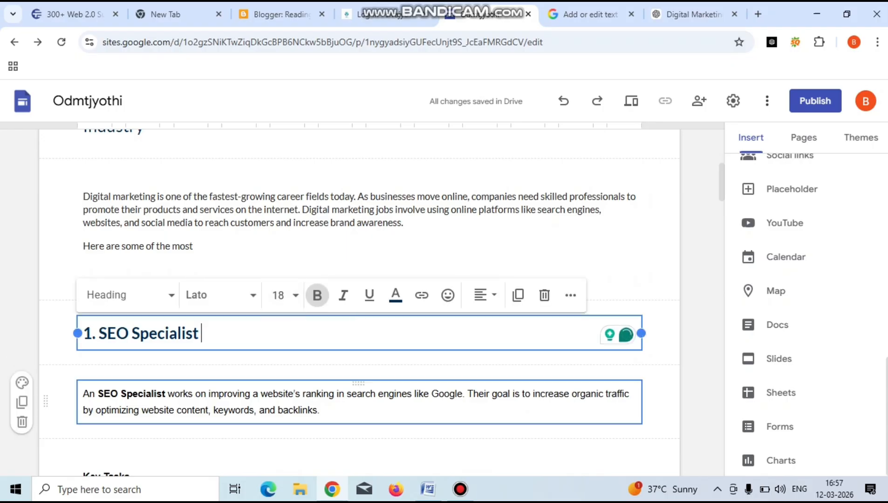
left_click(322, 410)
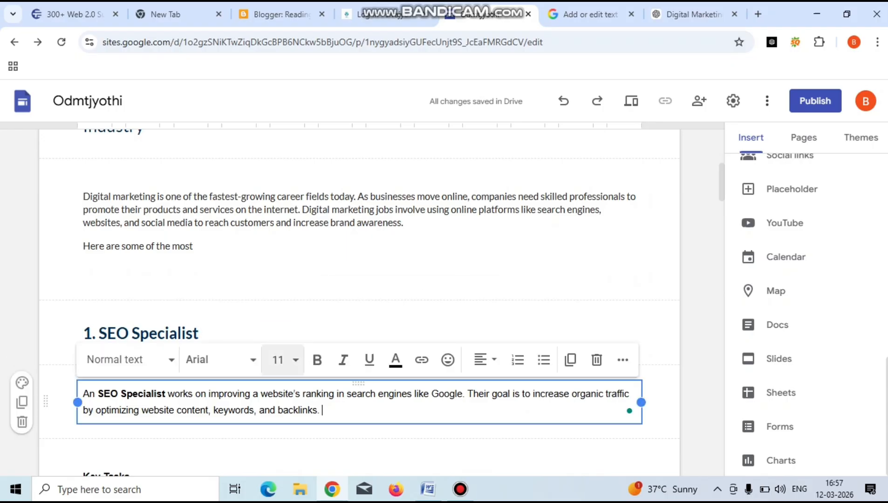
left_click(278, 359)
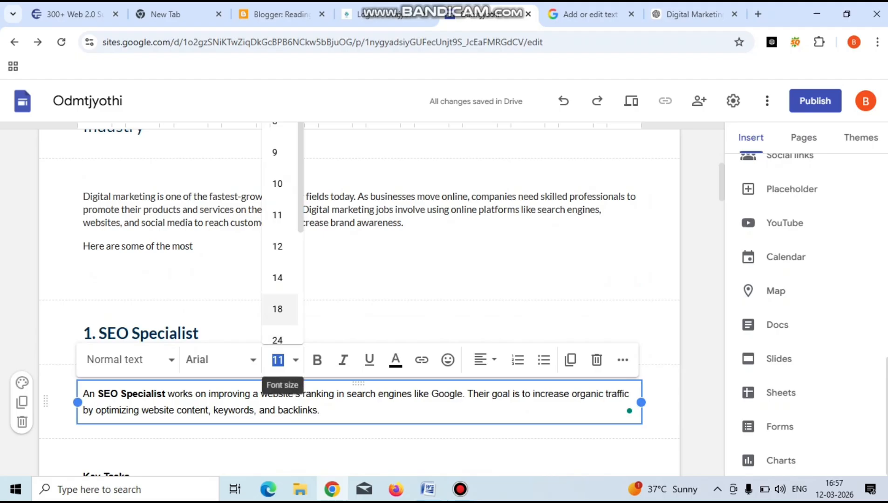
left_click(277, 247)
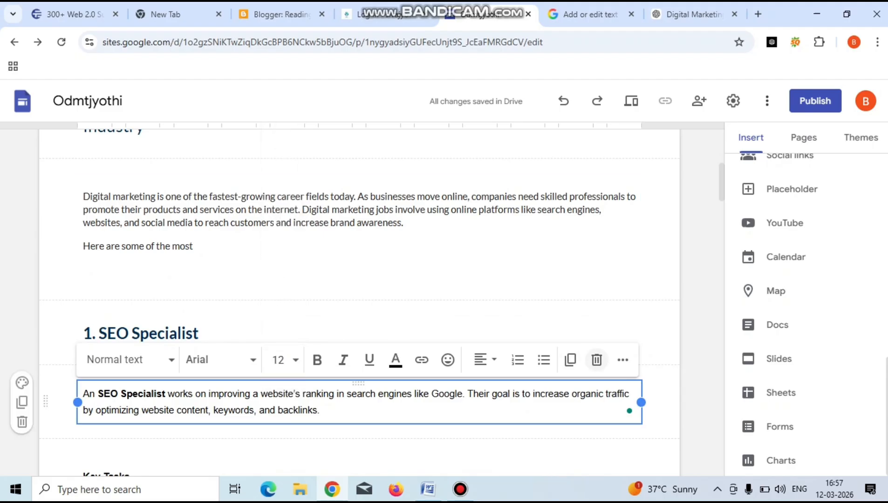
Set the font size to 12 at the "Off-page SEO and backlink building" item of the SEO Key Tasks list.
scroll(277, 247, "down", 1)
scroll(359, 303, "down", 5)
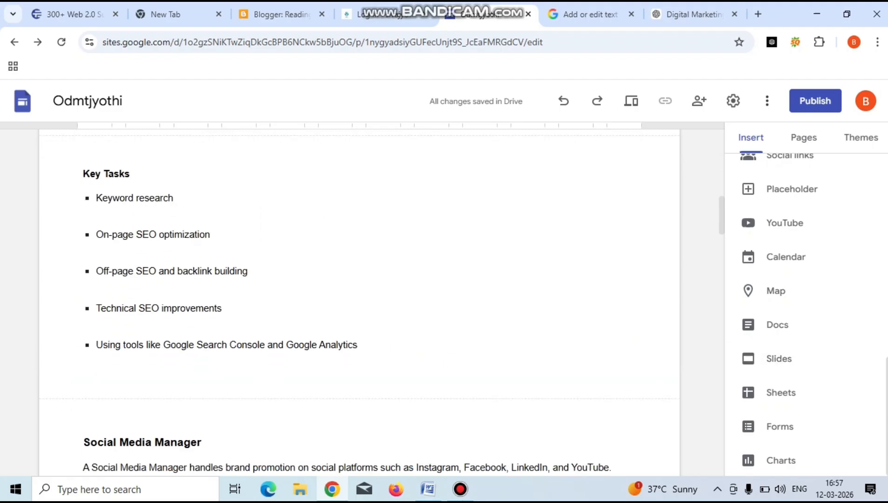
left_click(254, 271)
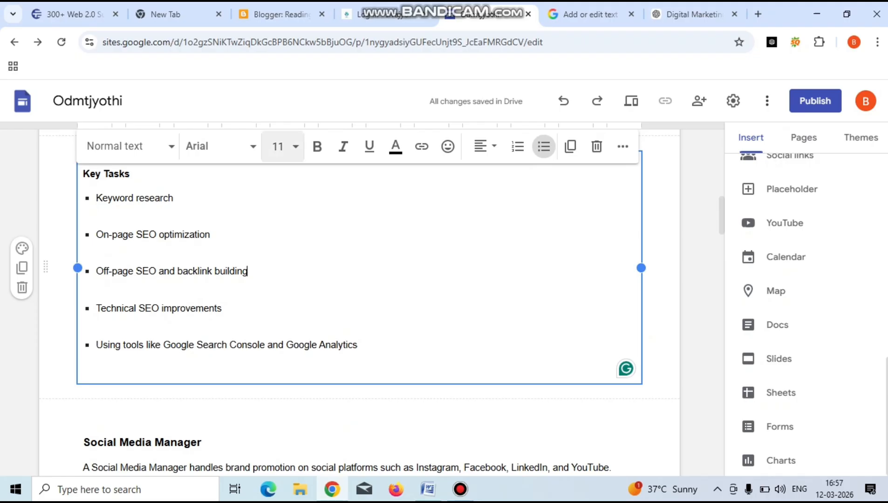
left_click(277, 146)
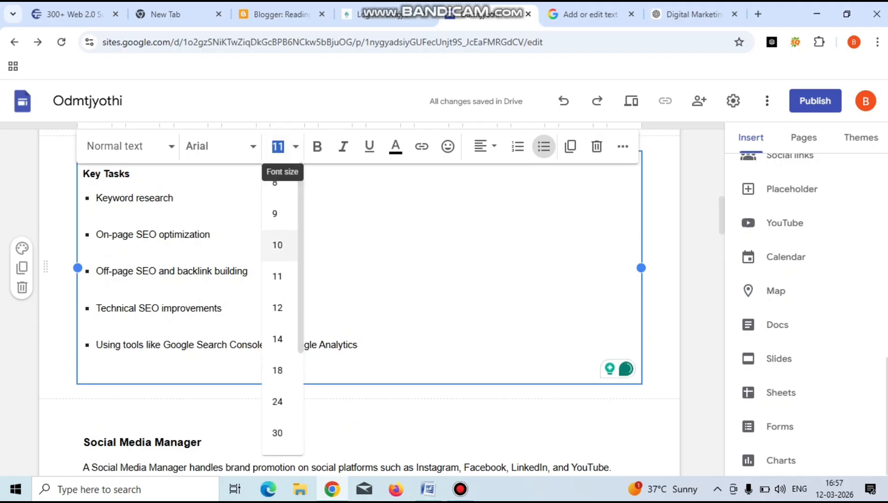
left_click(277, 308)
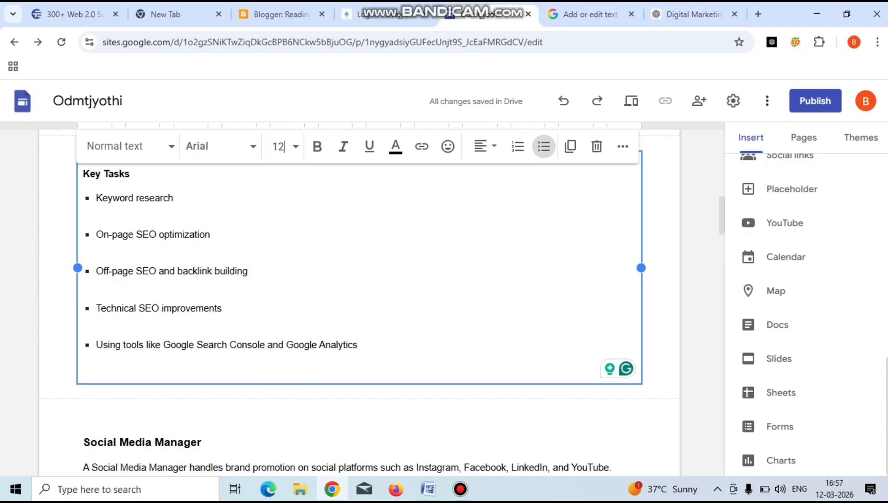
Open the map location picker and dismiss it without selecting a place.
left_click(776, 291)
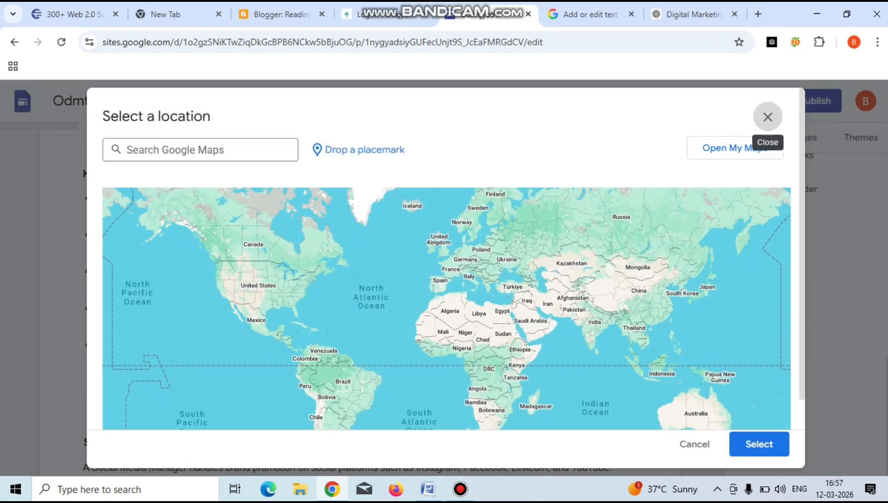
left_click(767, 117)
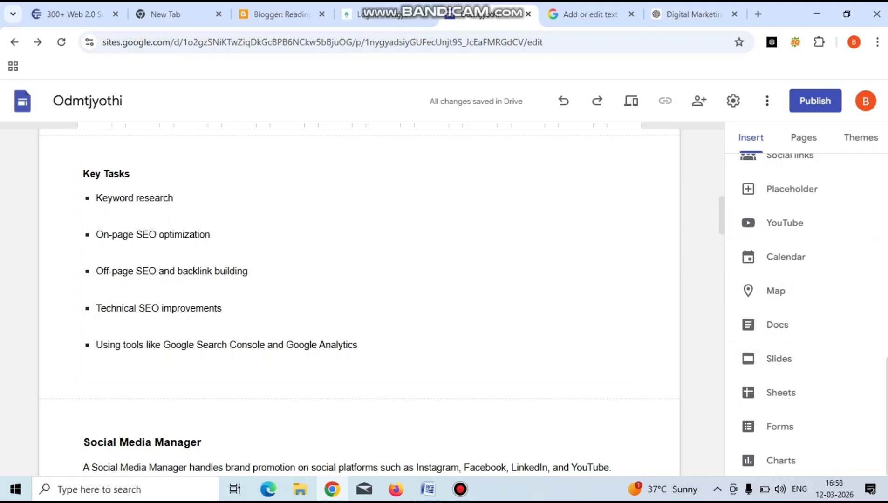
Insert the channel's YouTube video "On-Page SEO Optimization Services | Improve Google Rankings." between the Social Media Manager paragraph and its Key Tasks list.
scroll(359, 302, "down", 6)
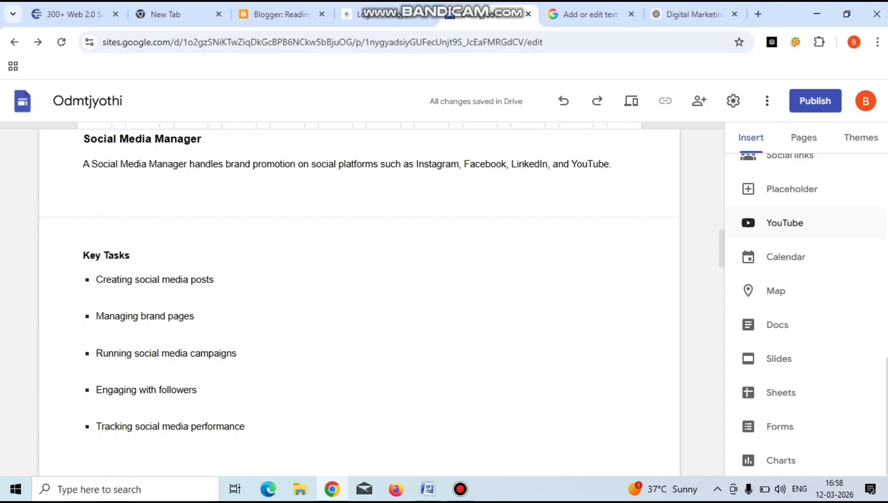
left_click(785, 222)
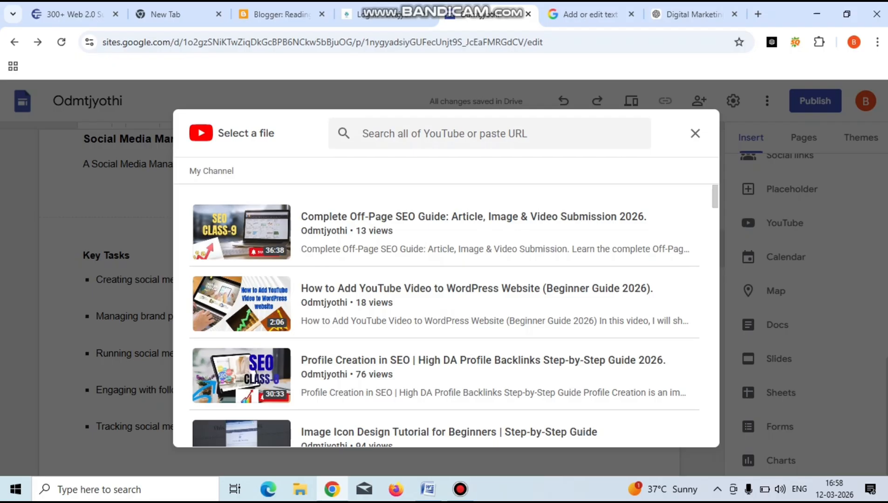
scroll(445, 316, "down", 5)
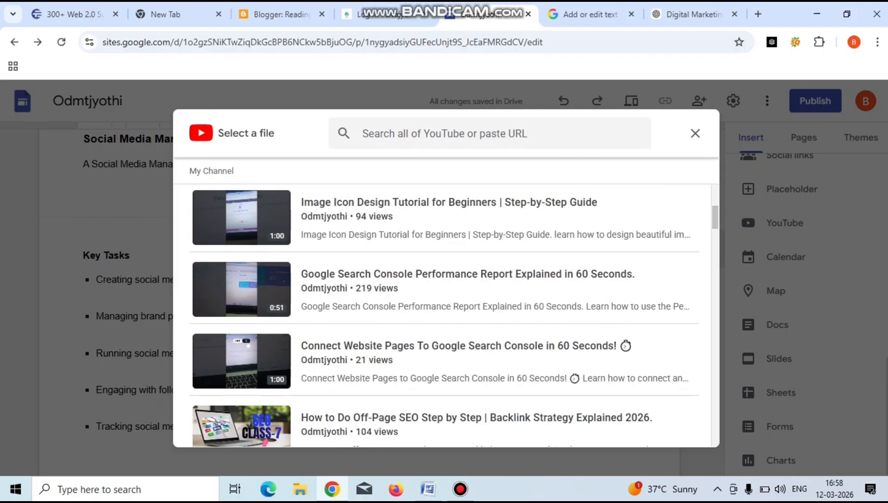
scroll(444, 316, "down", 5)
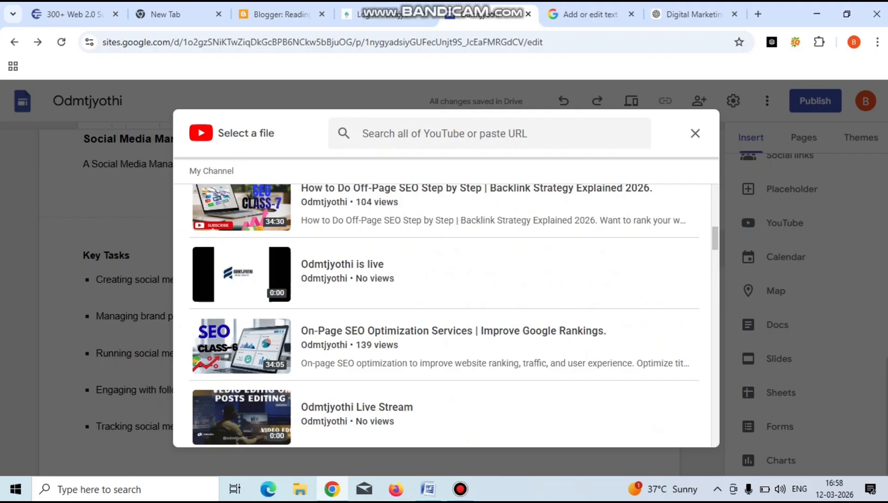
left_click(444, 346)
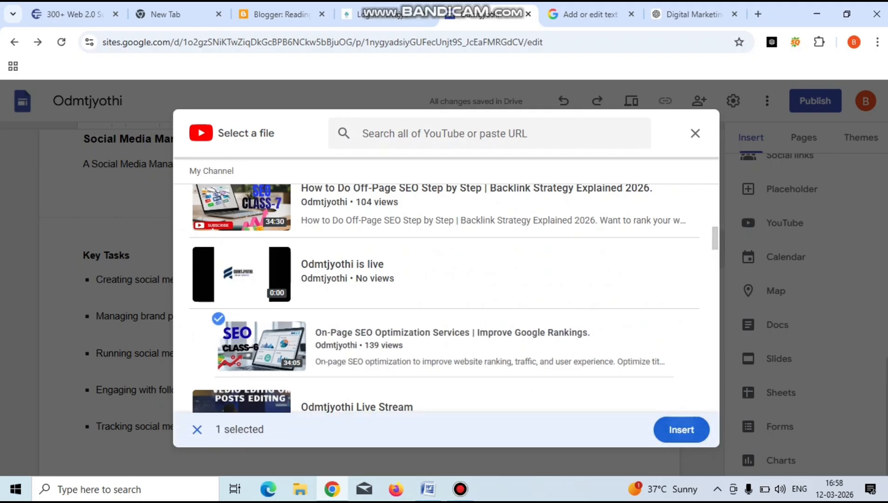
left_click(681, 429)
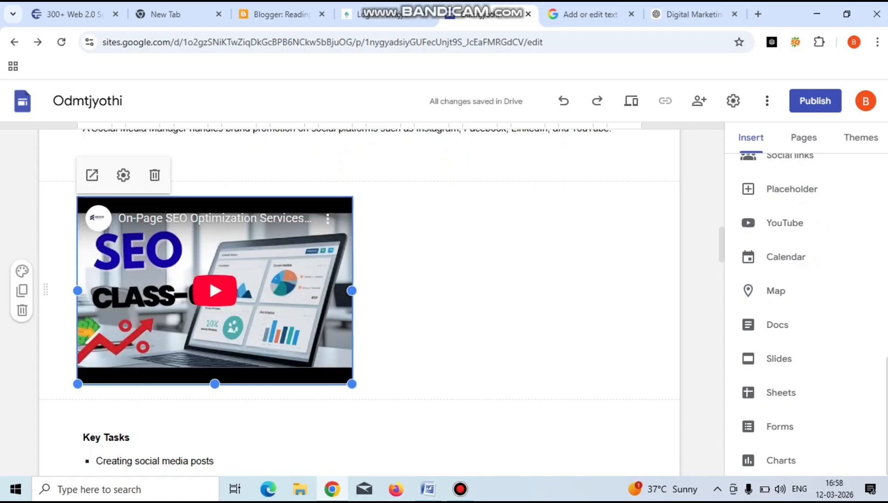
left_click(465, 291)
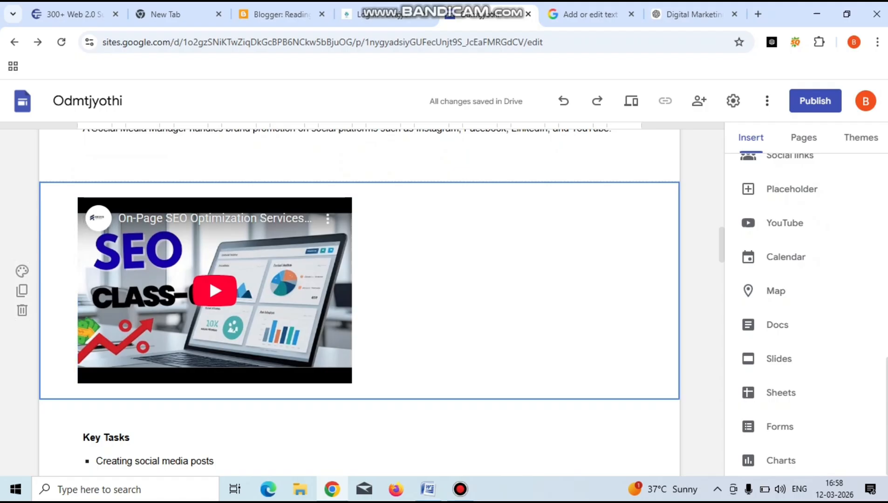
scroll(358, 280, "up", 6)
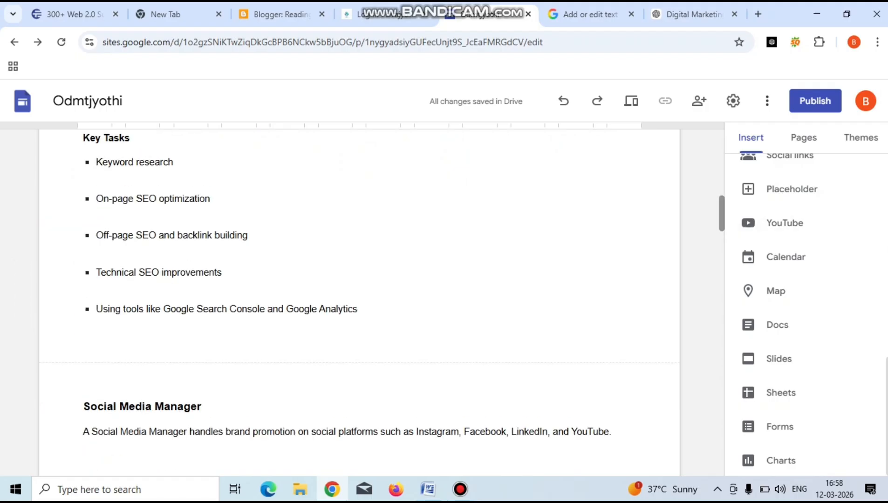
scroll(359, 279, "up", 6)
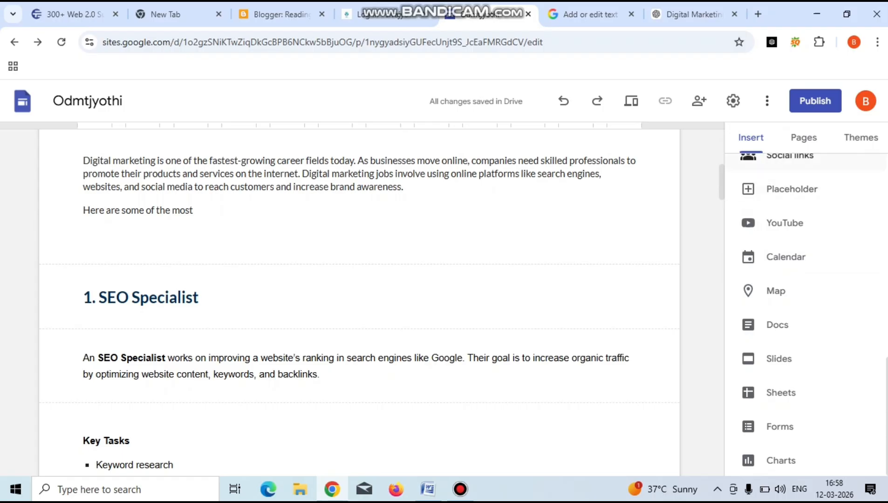
left_click(789, 156)
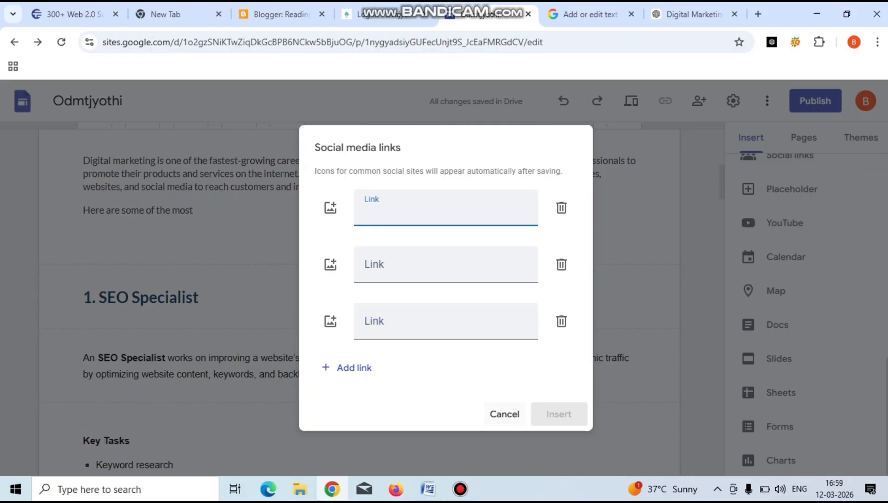
left_click(504, 414)
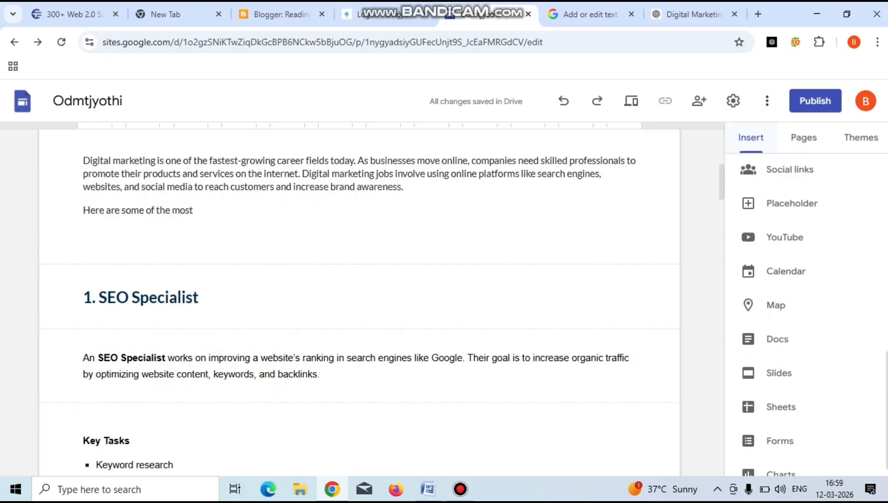
scroll(358, 298, "up", 6)
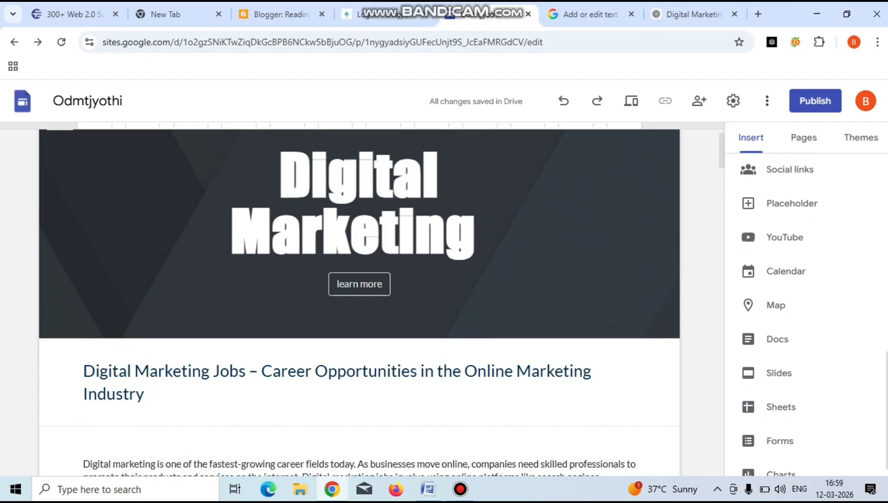
Set the font size to 12 at the "Social Media Manager" heading.
scroll(359, 298, "down", 10)
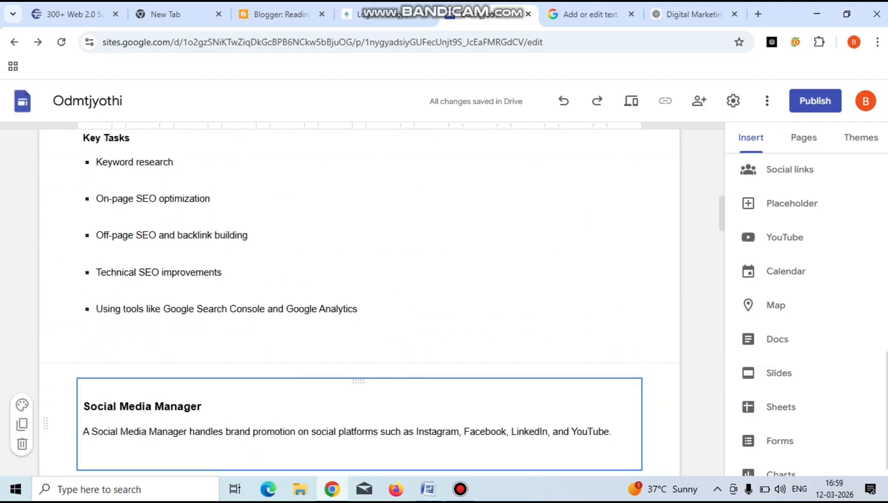
left_click(201, 406)
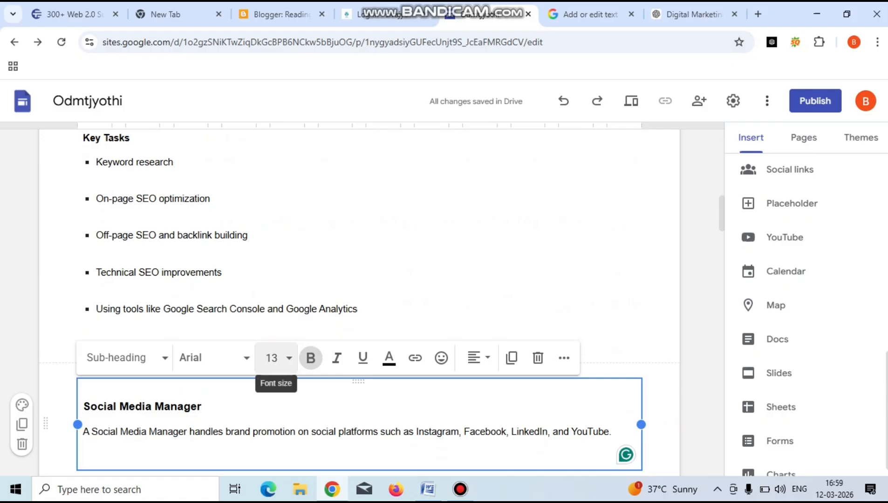
left_click(271, 358)
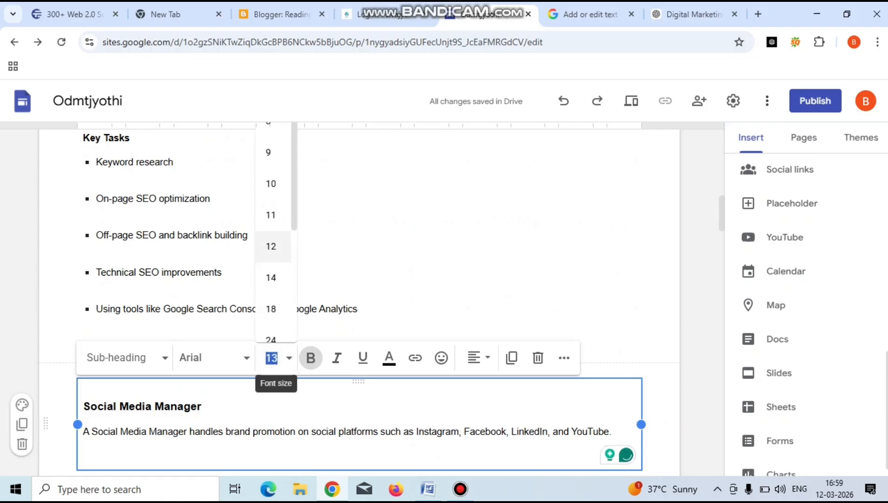
left_click(271, 246)
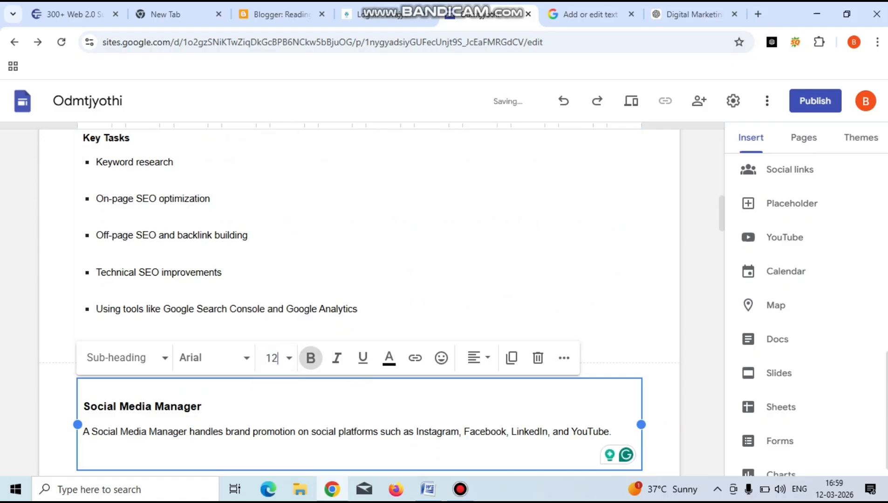
Set the font size to 12 at the "Creating social media posts" item of the Social Media Manager Key Tasks list.
scroll(358, 302, "down", 13)
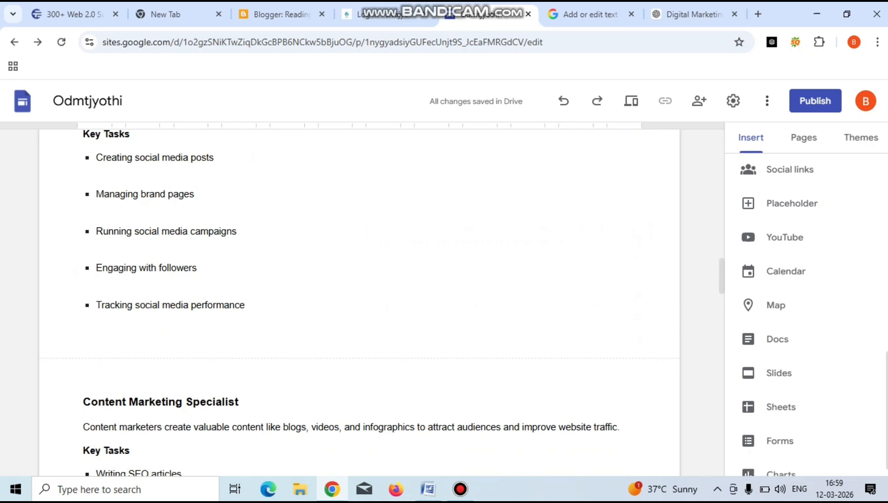
left_click(266, 169)
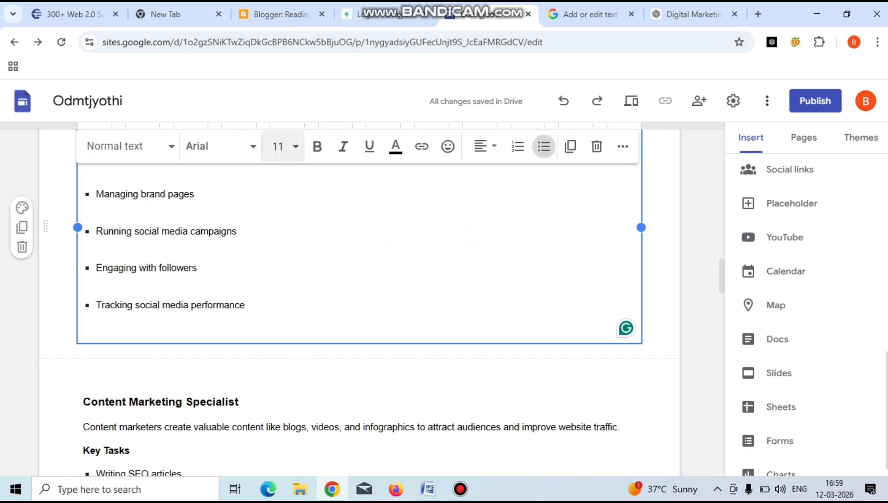
left_click(283, 147)
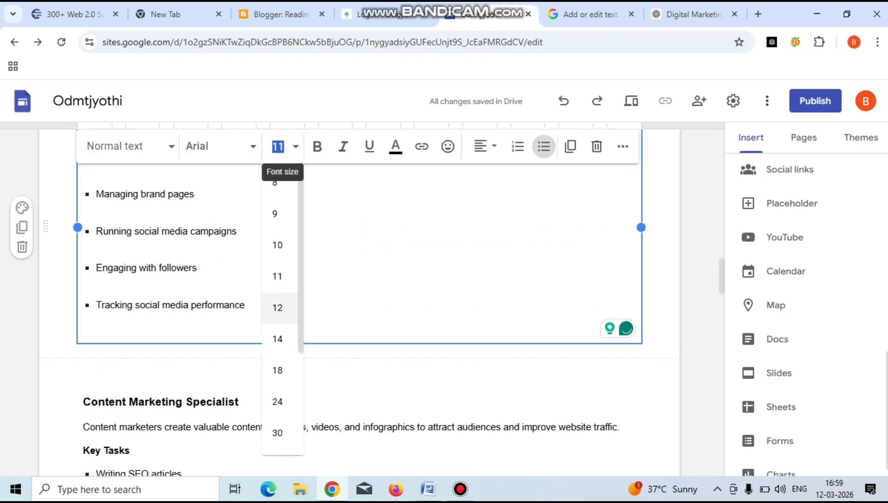
left_click(277, 307)
Set the font size to 12 at the "Content Marketing Specialist" heading.
left_click(238, 403)
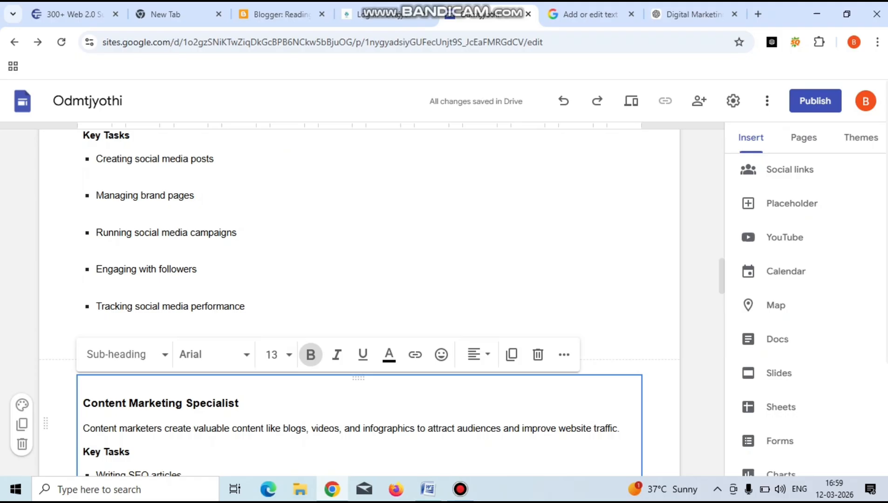
left_click(272, 355)
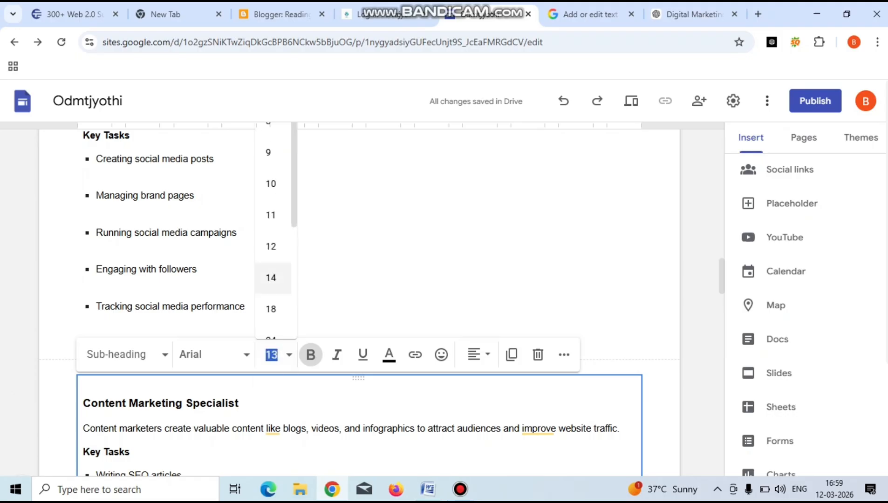
left_click(271, 246)
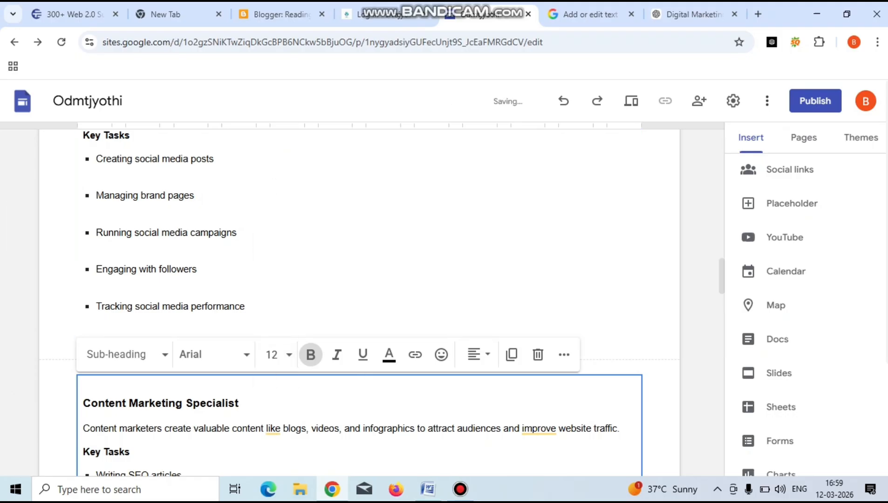
Publish the site to the web under the address "odmtjyothi", viewable by anyone.
scroll(359, 303, "down", 5)
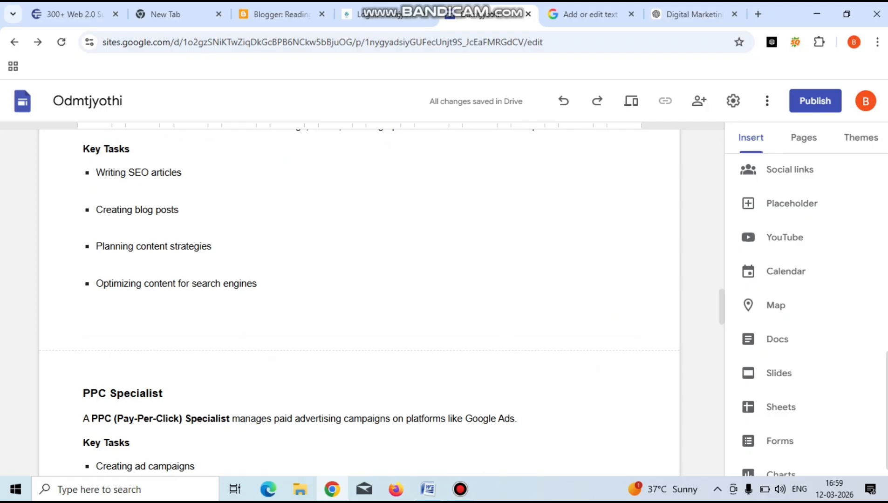
scroll(359, 303, "down", 5)
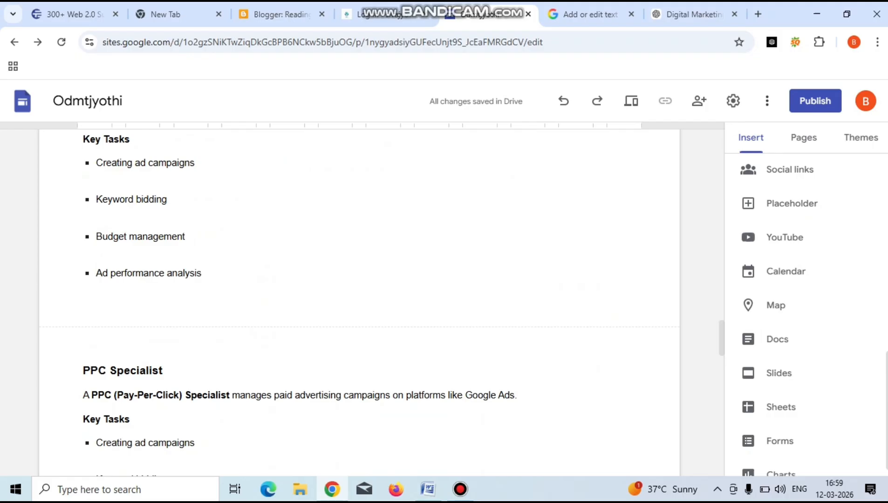
scroll(359, 298, "up", 15)
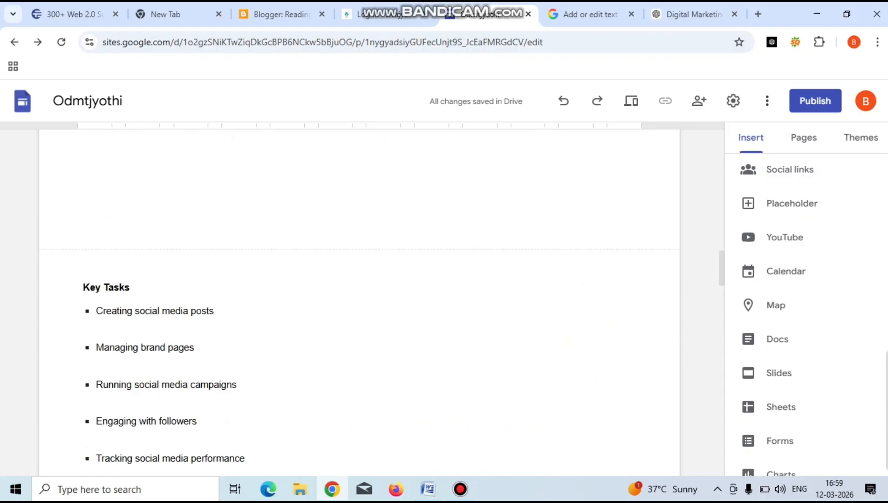
scroll(359, 298, "up", 6)
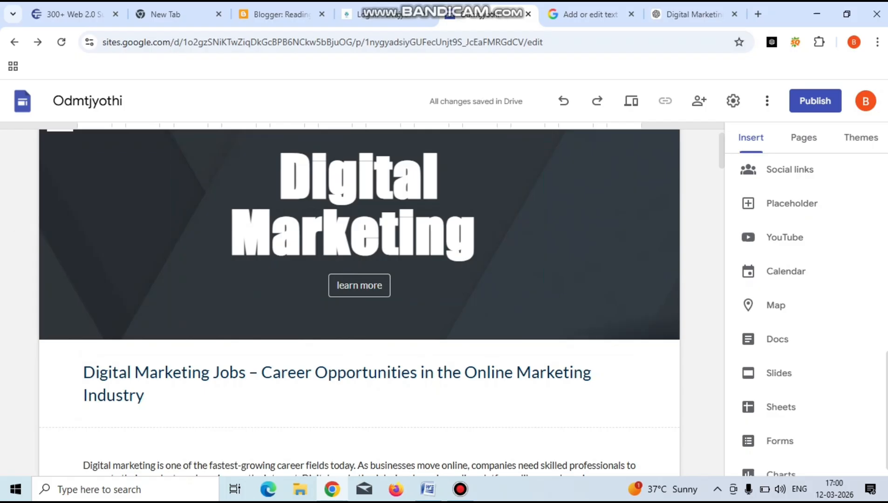
left_click(815, 101)
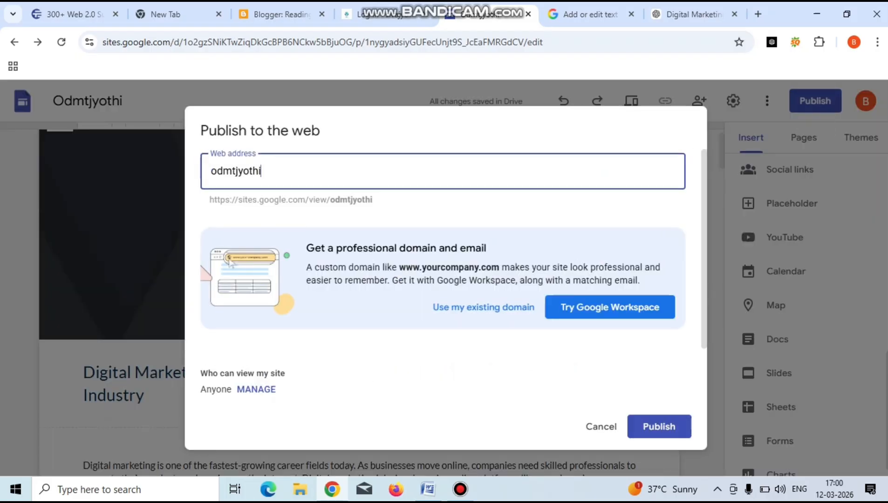
key("Return")
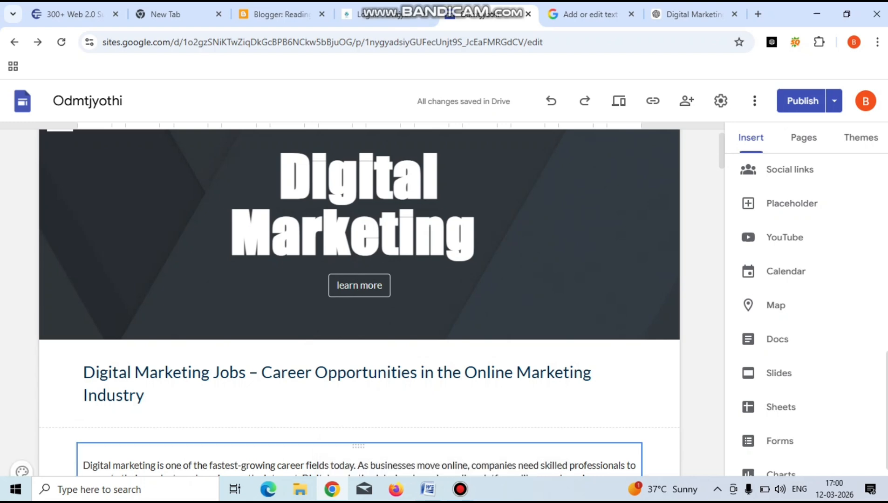
double_click(554, 164)
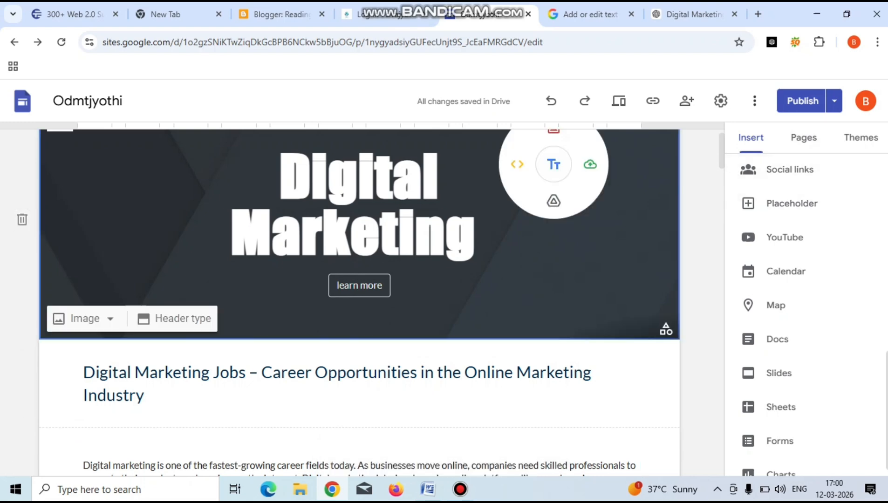
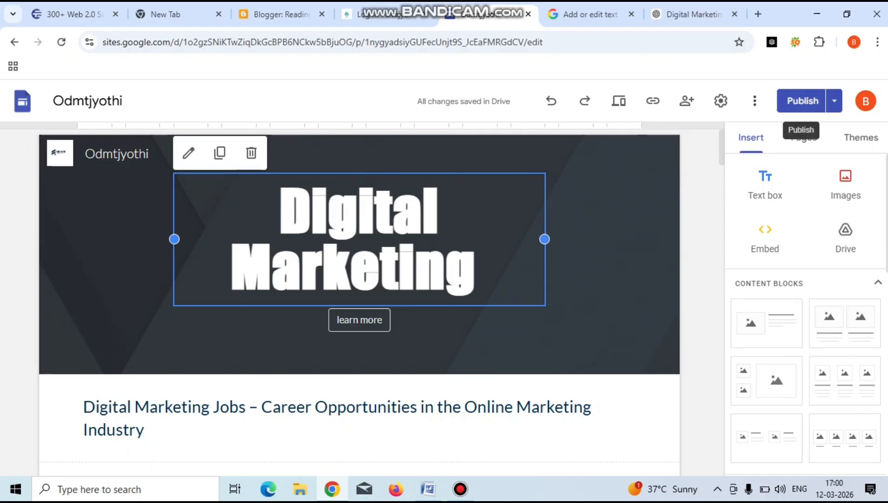
Open the review of unpublished changes, dismiss its introduction and return to the editor.
left_click(802, 101)
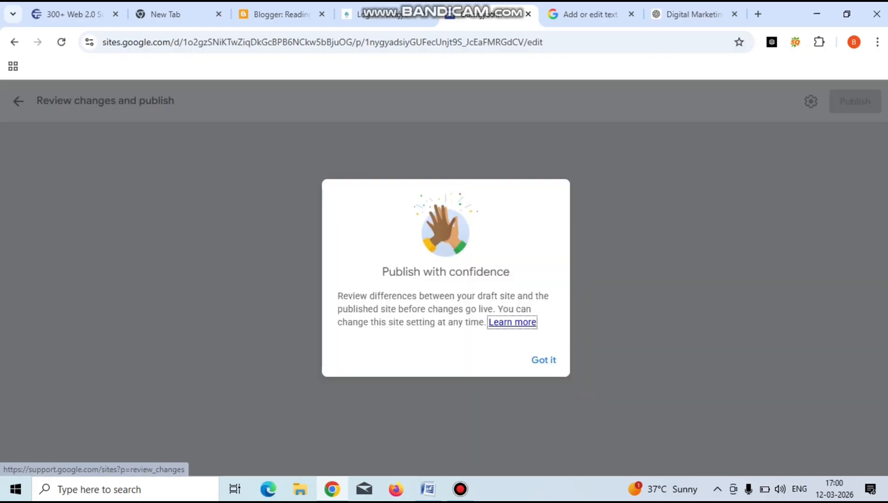
left_click(543, 360)
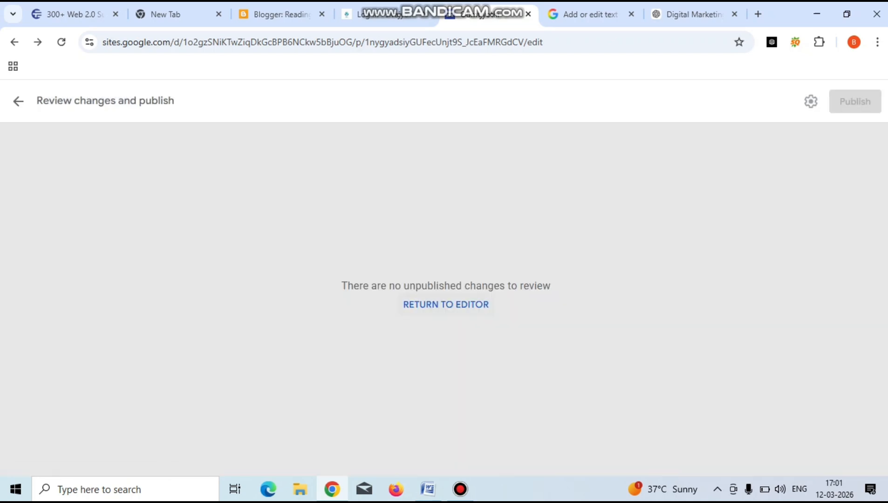
left_click(446, 304)
Go back to the Sites home page and reopen the Odmtjyothi site from the recent sites.
left_click(14, 42)
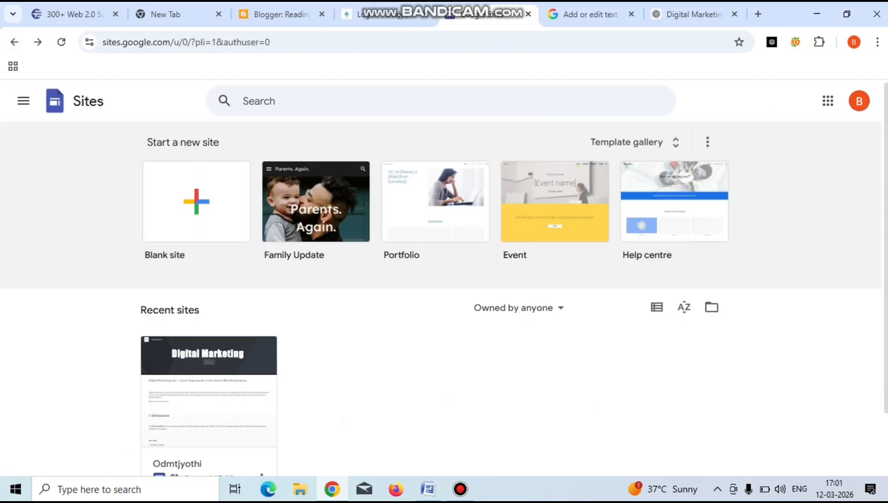
scroll(444, 280, "down", 2)
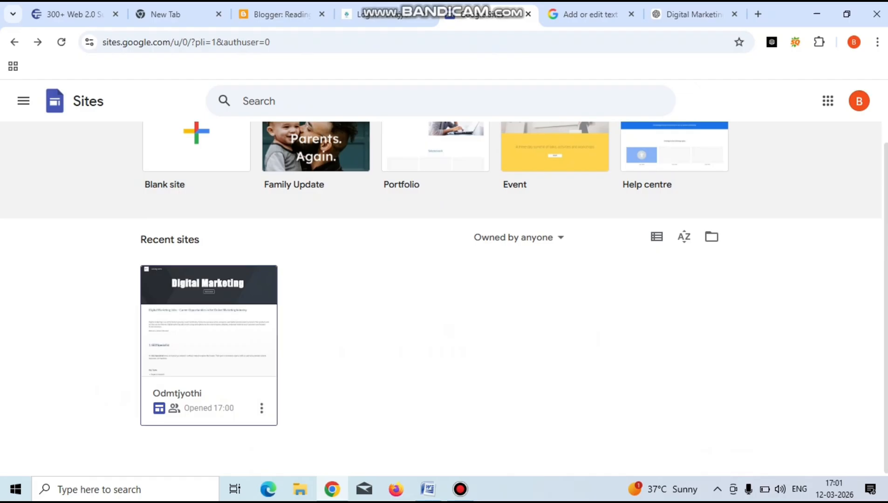
left_click(209, 331)
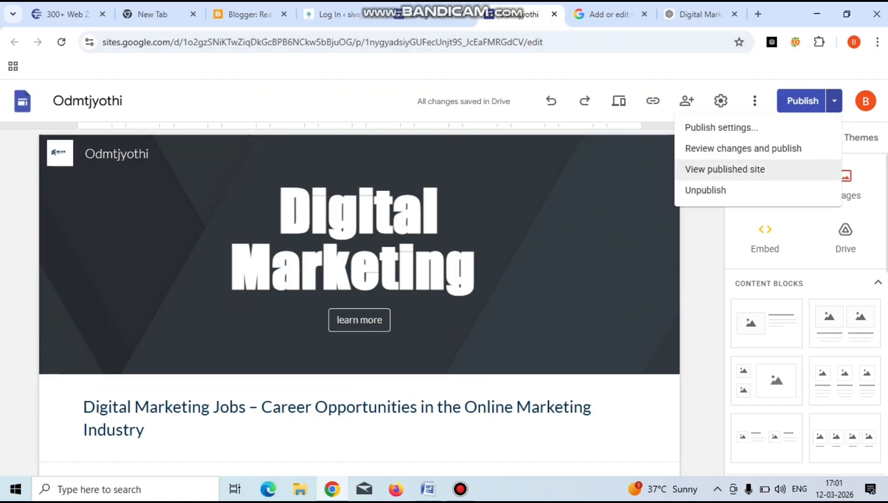
View the published site and check the whole page, from the header banner to the career benefits list.
left_click(724, 169)
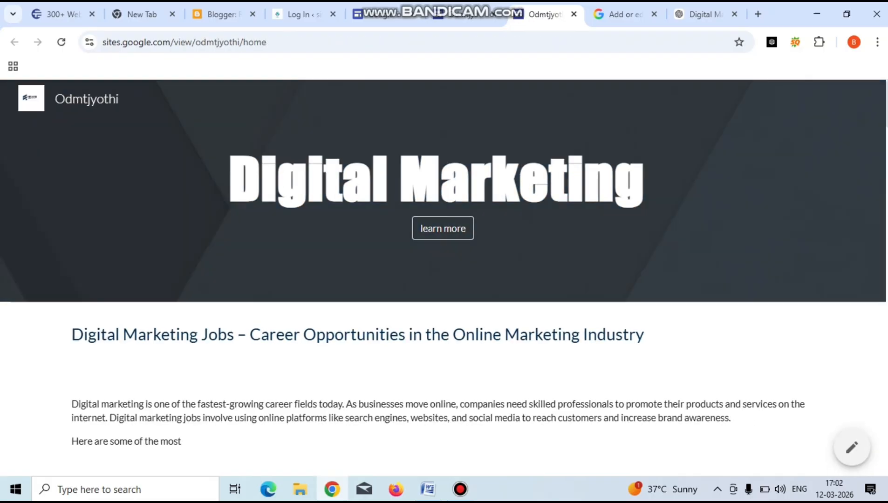
scroll(443, 279, "down", 6)
scroll(442, 280, "down", 20)
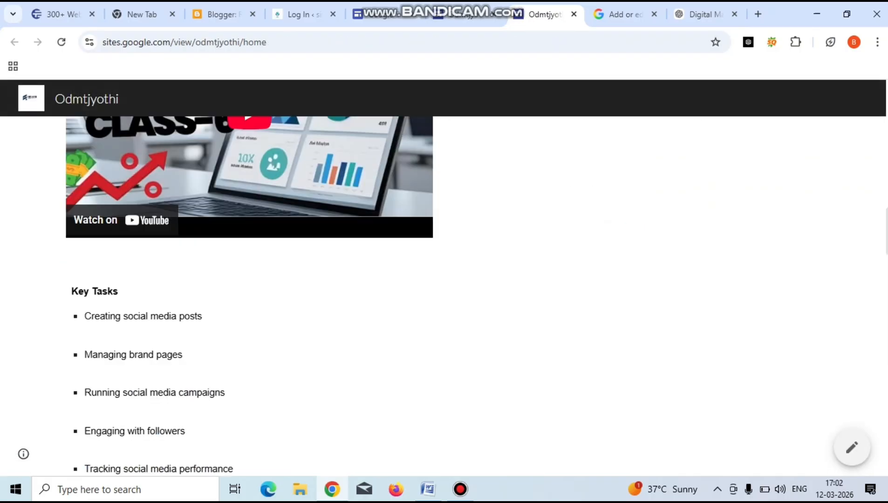
scroll(443, 280, "down", 10)
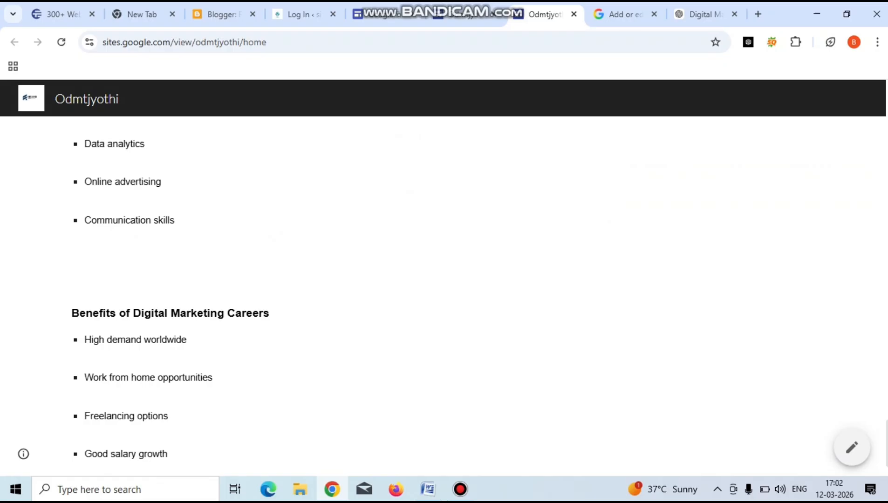
scroll(442, 280, "up", 15)
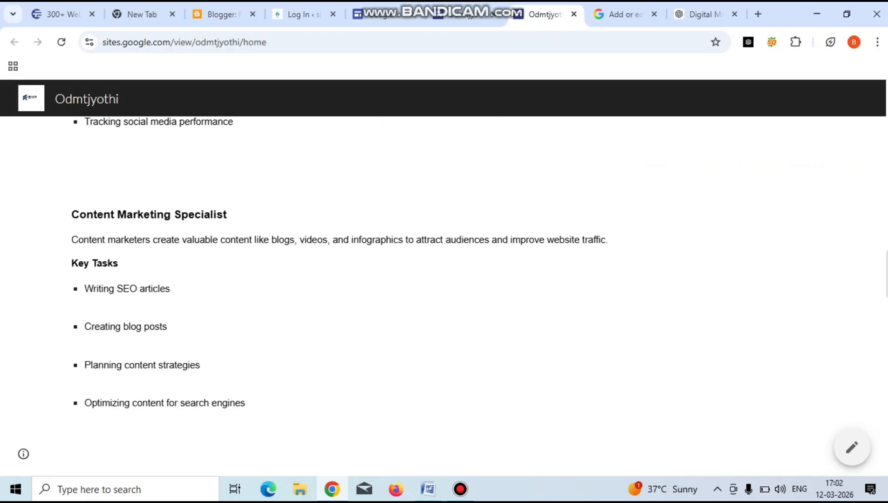
scroll(442, 280, "up", 10)
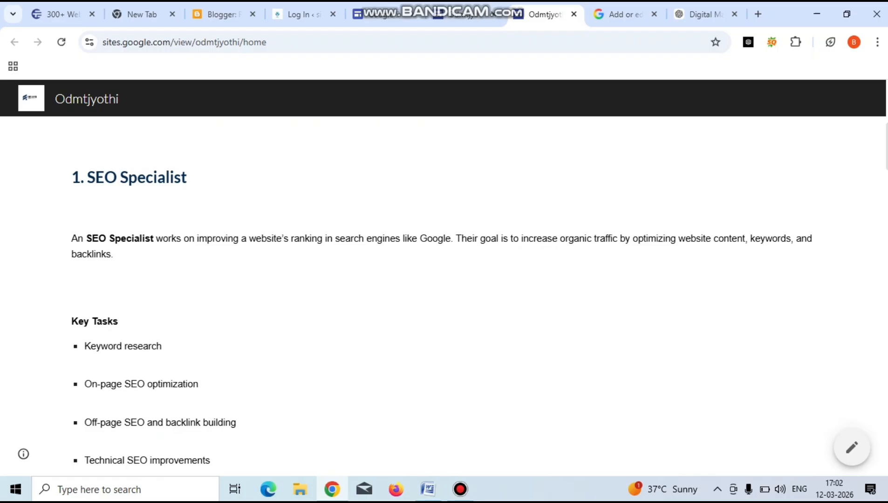
scroll(443, 279, "up", 5)
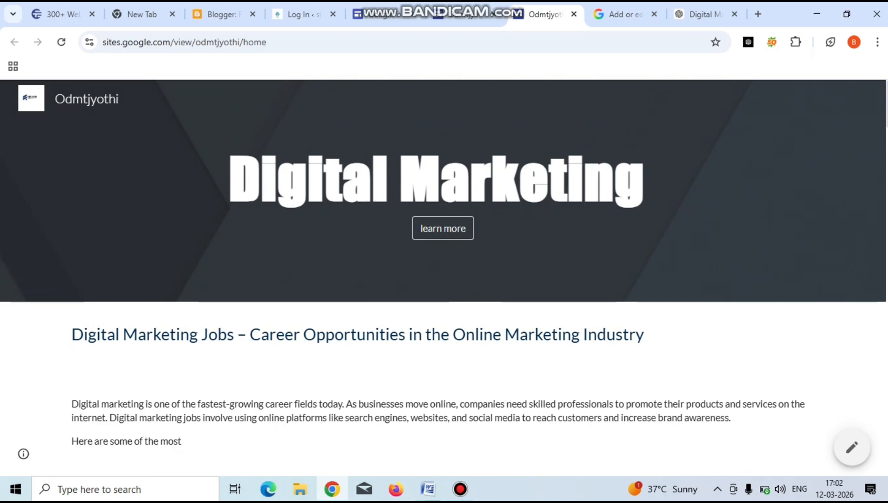
Try to copy the published site's full web address.
double_click(298, 42)
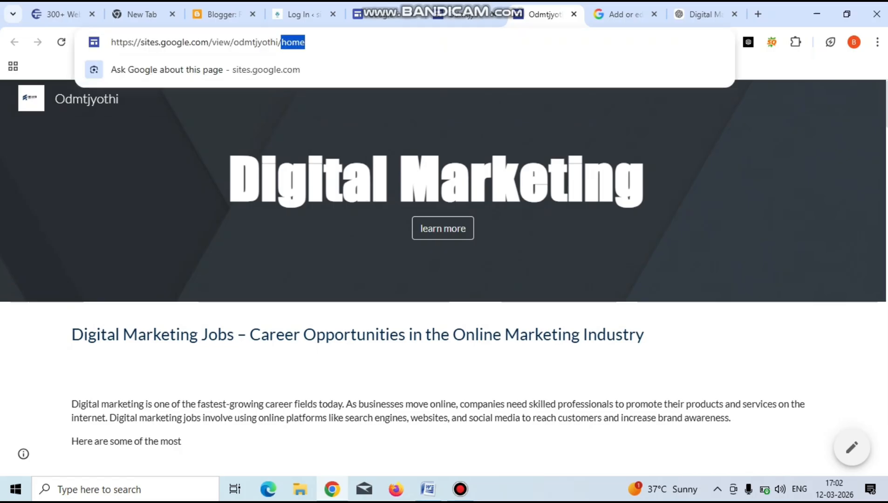
triple_click(298, 42)
left_click(306, 42)
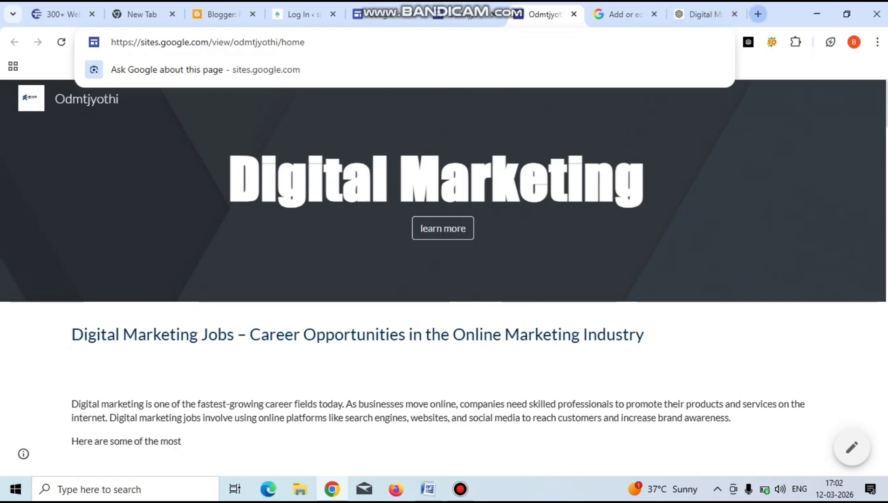
Open the existing submission tracking spreadsheet from Google Sheets in a new browser tab.
left_click(758, 14)
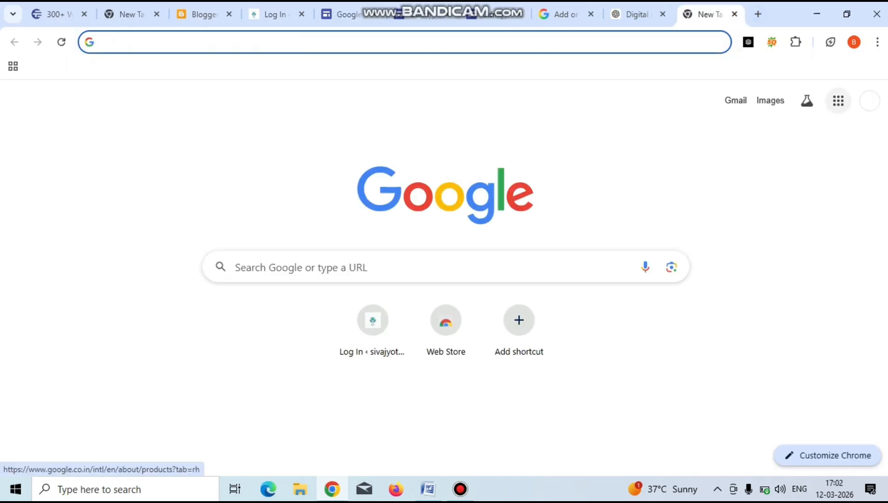
left_click(838, 100)
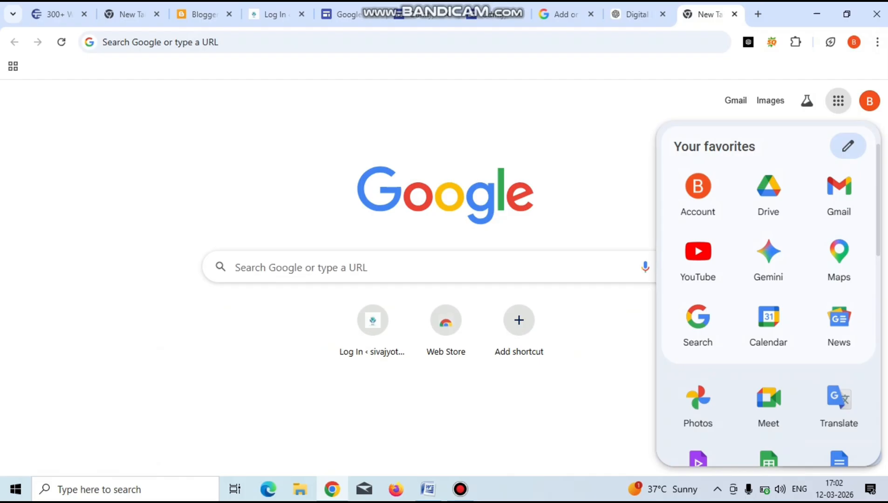
scroll(768, 294, "down", 5)
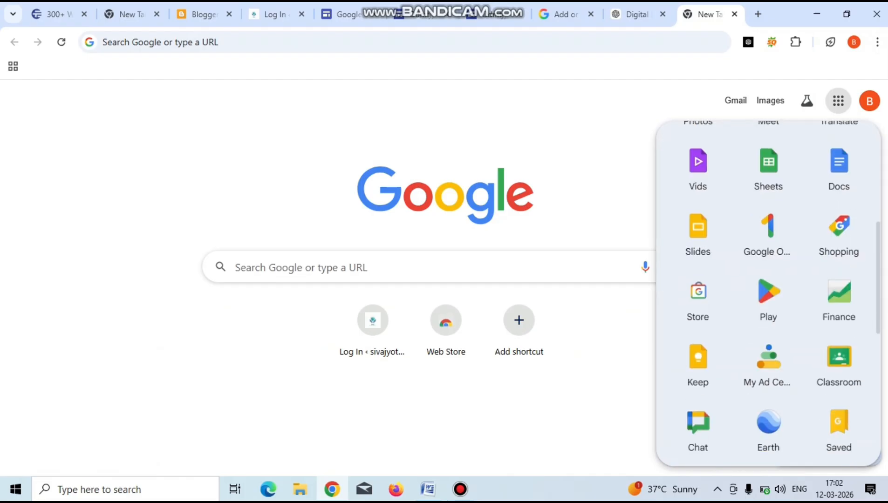
scroll(769, 294, "down", 5)
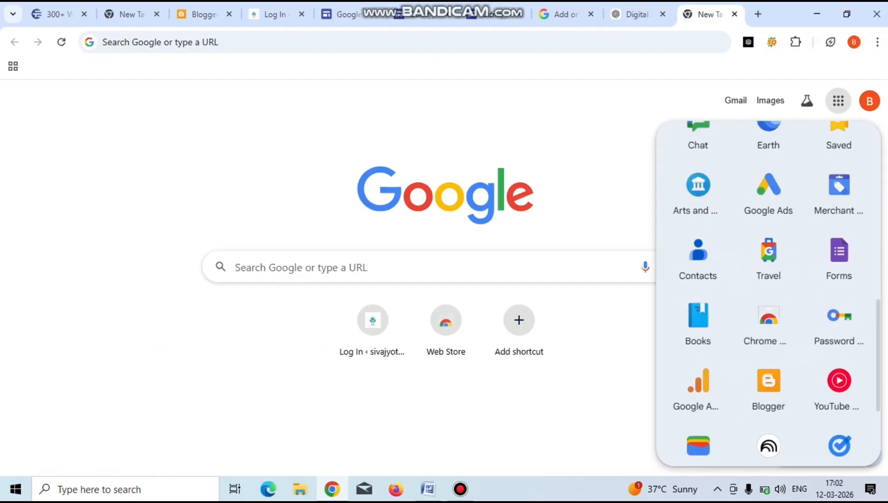
scroll(768, 293, "up", 5)
left_click(768, 165)
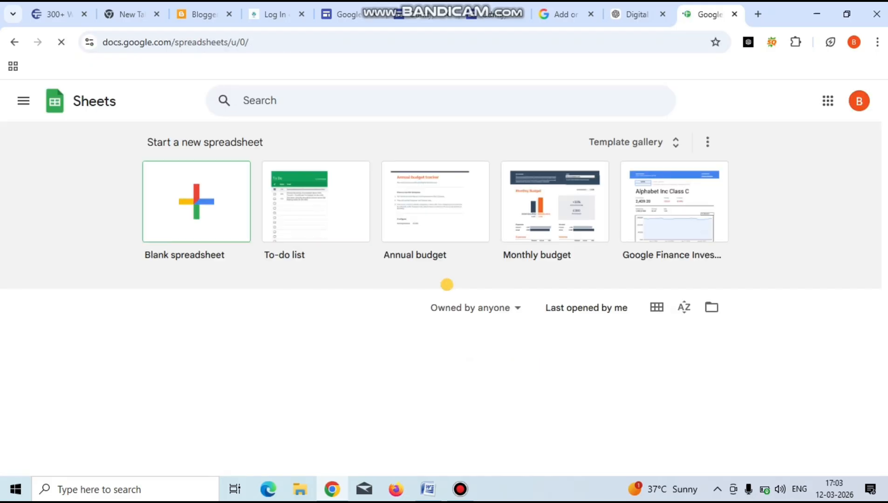
left_click(232, 352)
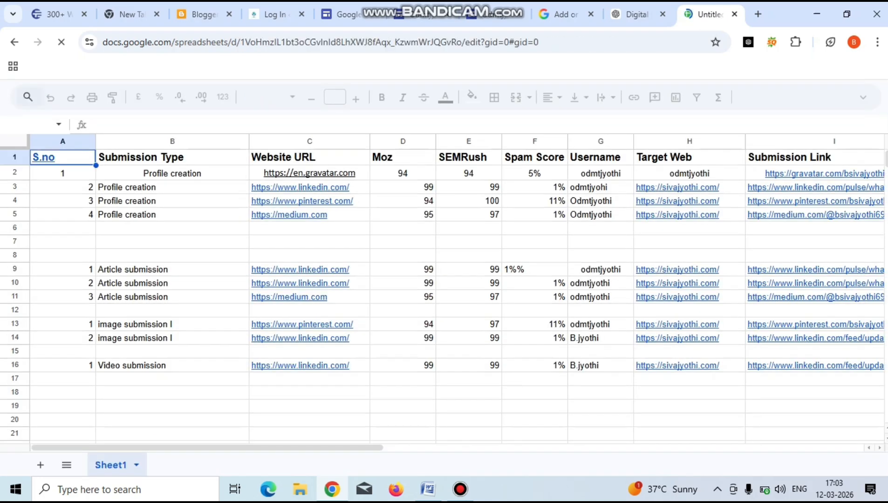
Start a new entry in row 18 with serial number 1 and the submission type "Web 2.0sites".
left_click(62, 392)
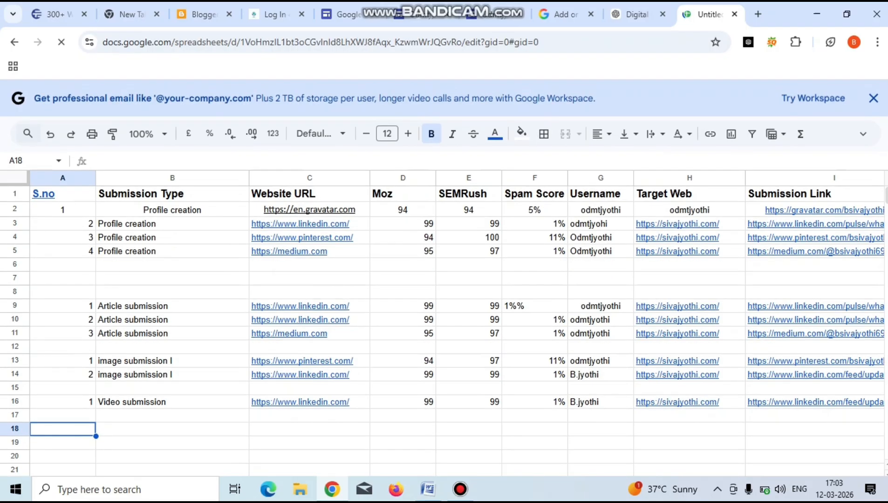
type("1")
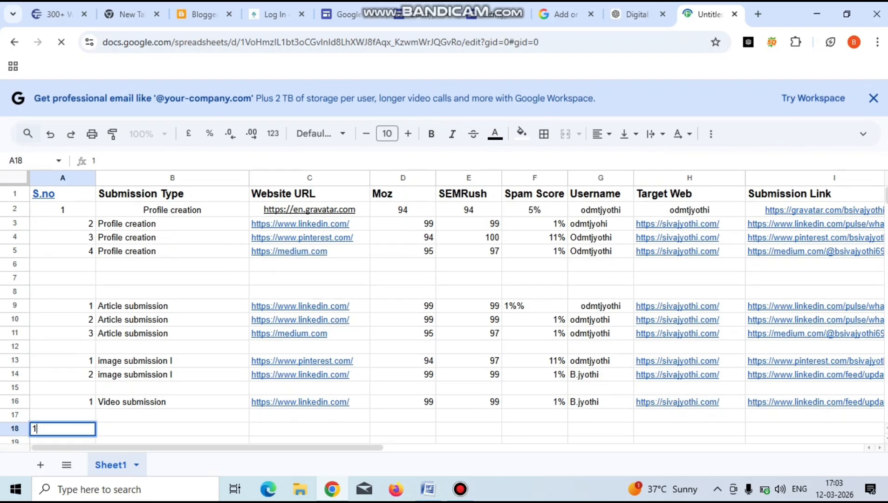
key("Tab")
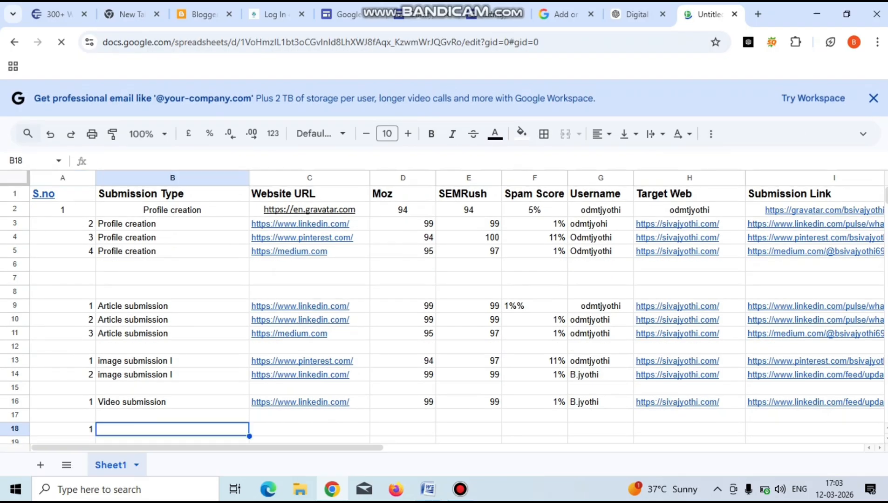
type("Web ")
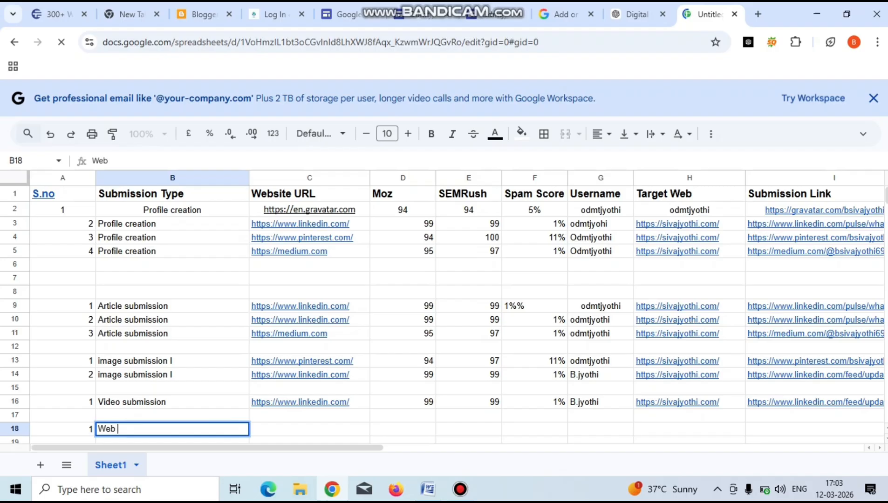
type("2.0si")
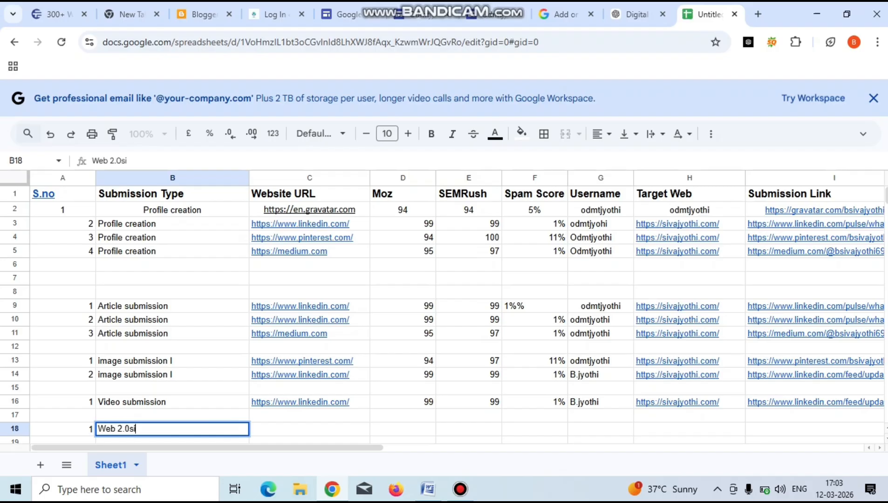
type("tes")
left_click(815, 416)
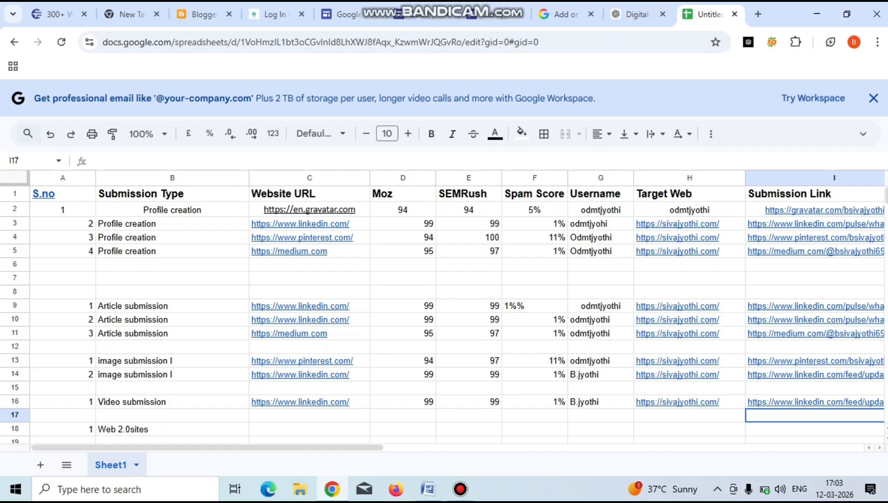
left_click(814, 429)
type("https://sivajyothi.com/")
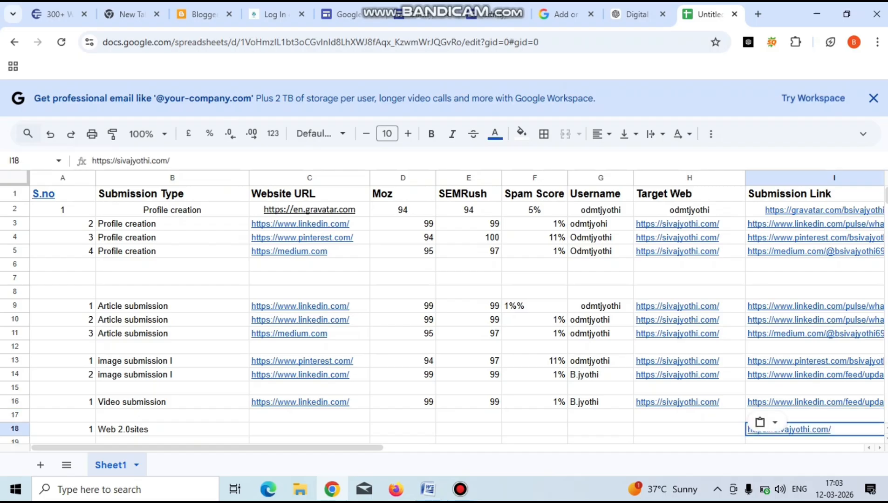
left_click(690, 429)
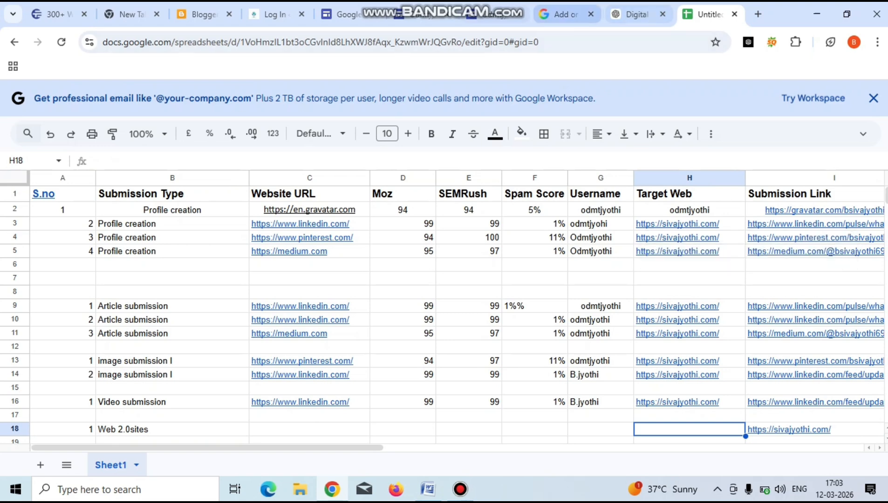
left_click(494, 14)
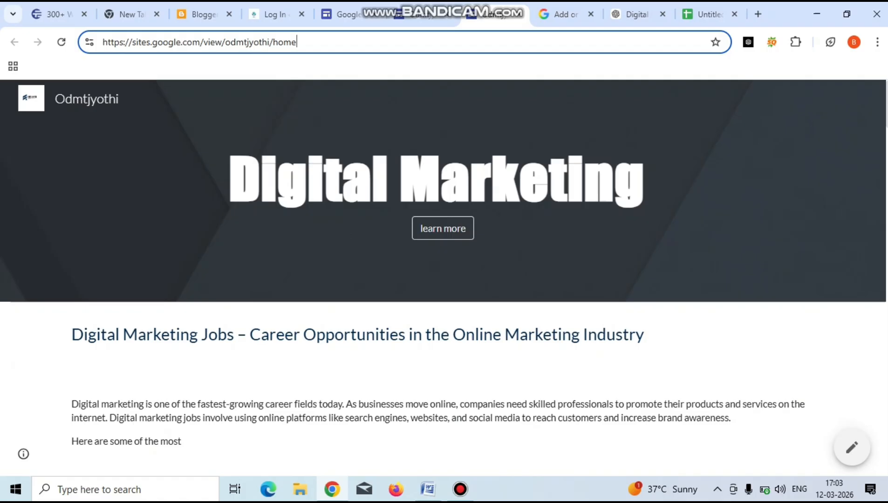
key("ctrl+a")
key("ctrl+c")
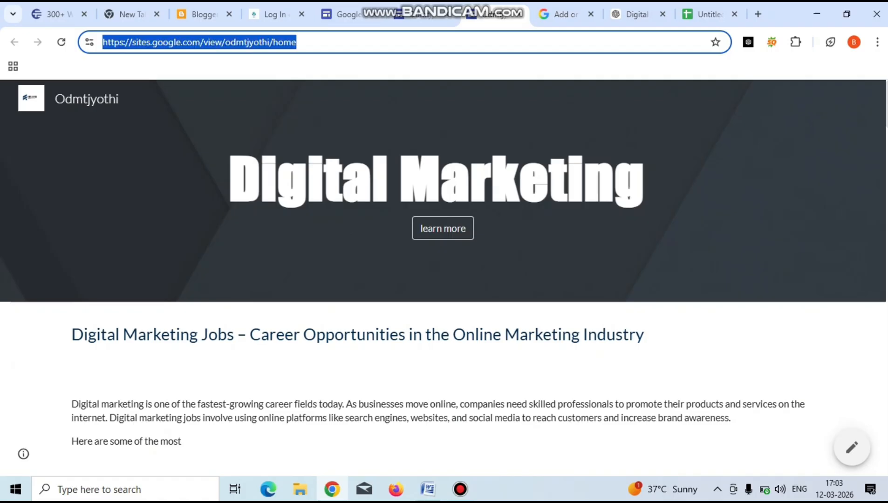
left_click(706, 14)
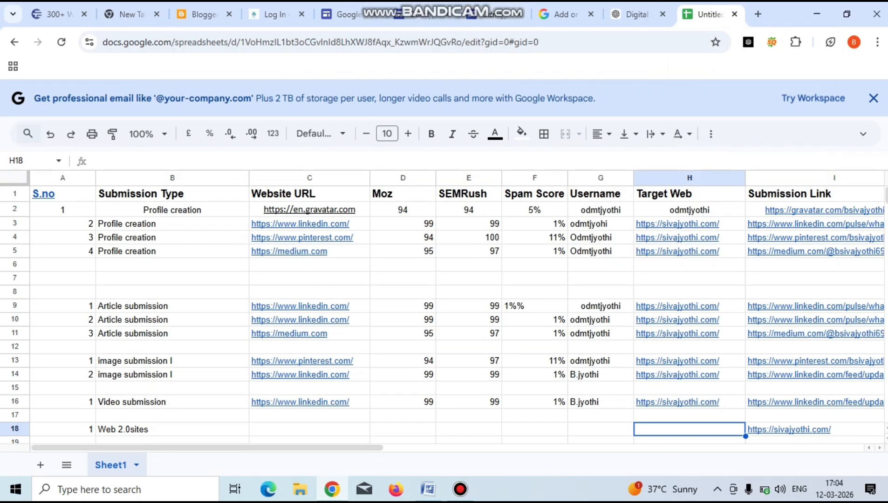
left_click(789, 430)
double_click(789, 429)
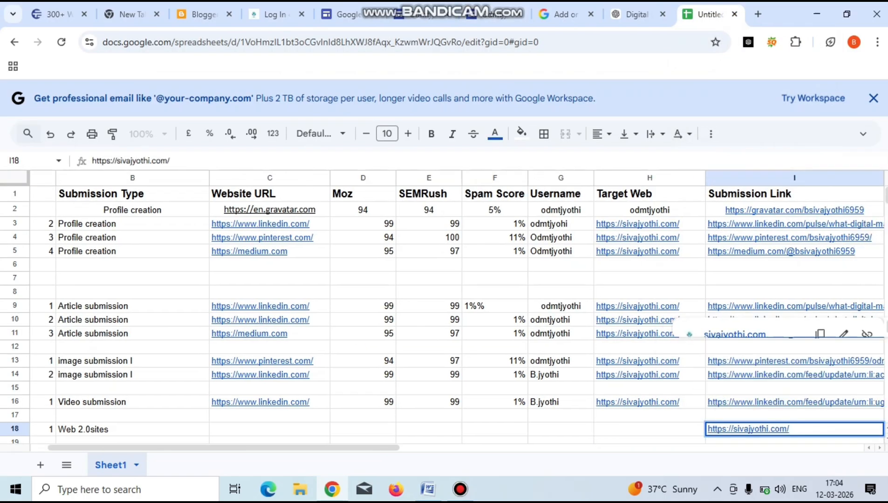
key("BackSpace")
key("BackSpace")
key("BackSpace")
key("BackSpace")
key("BackSpace")
key("BackSpace")
key("BackSpace")
key("BackSpace")
key("BackSpace")
key("BackSpace")
key("BackSpace")
key("BackSpace")
key("BackSpace")
key("BackSpace")
key("BackSpace")
key("BackSpace")
key("BackSpace")
key("BackSpace")
key("BackSpace")
key("BackSpace")
key("ctrl+v")
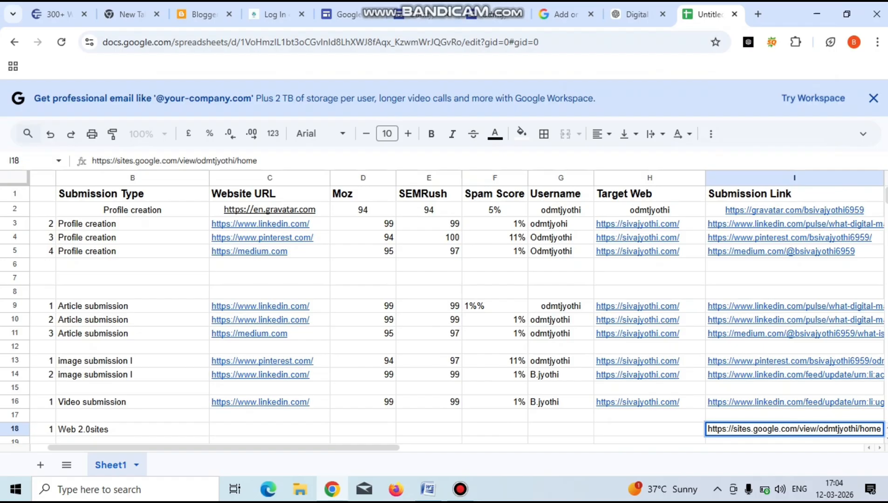
left_click(269, 429)
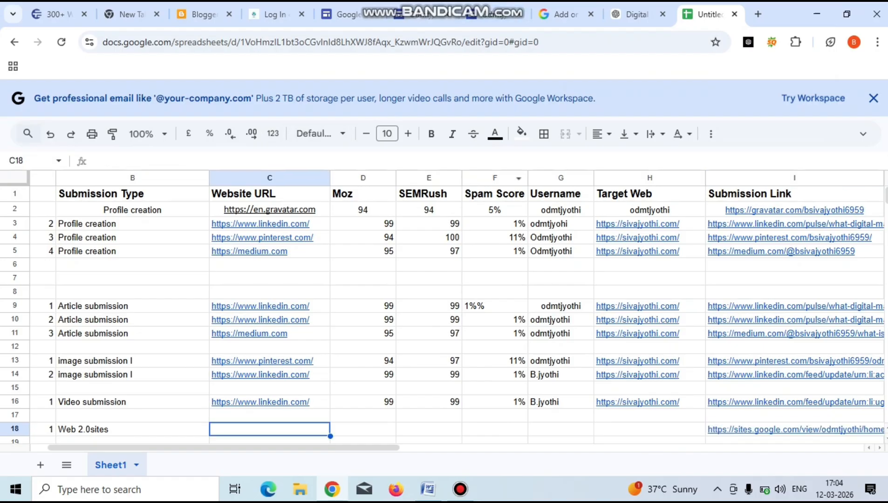
key("ctrl+v")
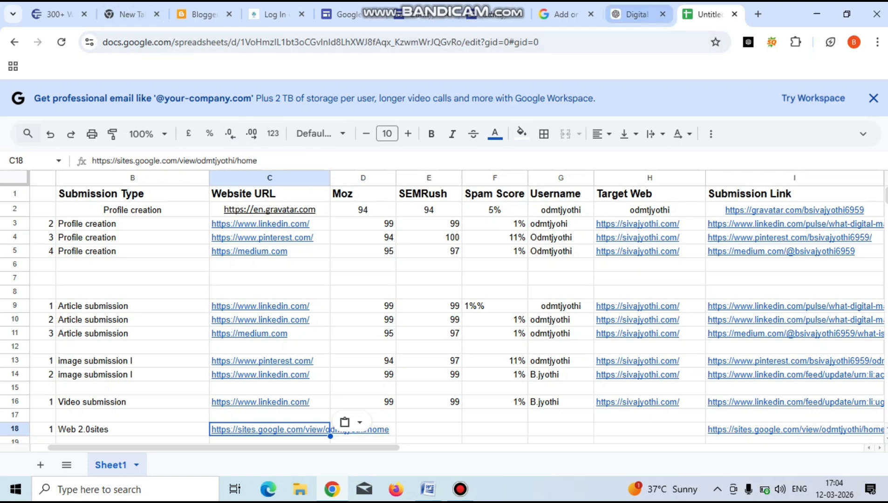
left_click(496, 15)
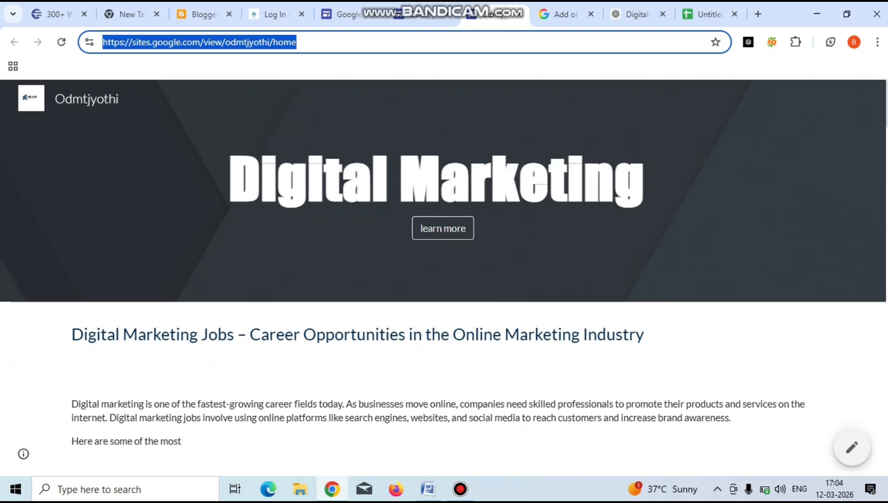
left_click(708, 14)
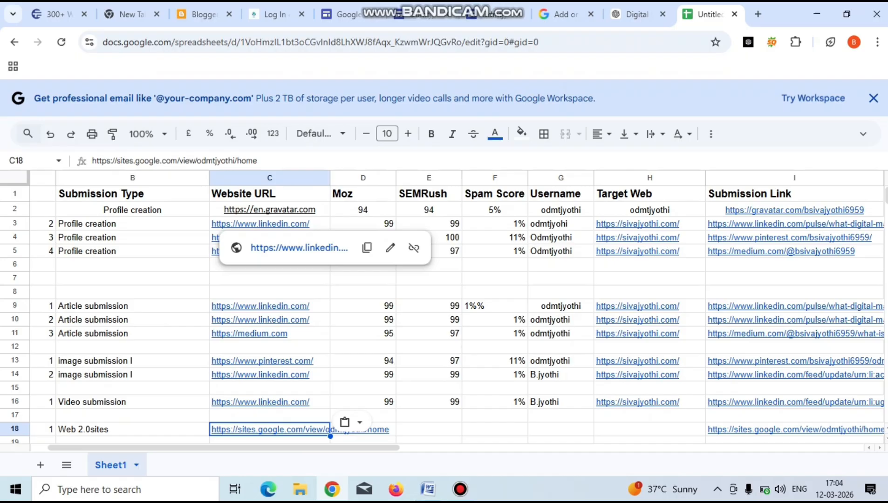
key("Return")
key("BackSpace")
key("BackSpace")
key("BackSpace")
key("BackSpace")
key("BackSpace")
key("BackSpace")
key("BackSpace")
key("BackSpace")
key("BackSpace")
key("BackSpace")
key("BackSpace")
key("BackSpace")
key("BackSpace")
key("BackSpace")
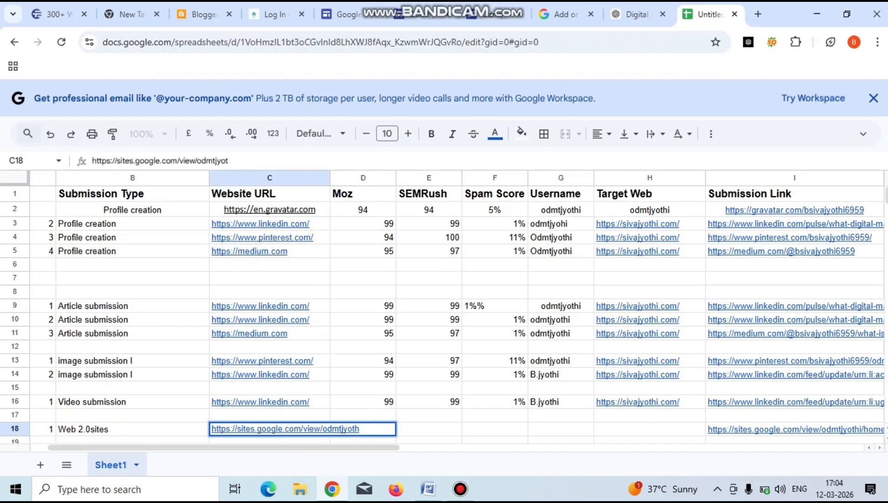
key("BackSpace")
key("BackSpace")
key("BackSpace")
key("BackSpace")
key("BackSpace")
key("BackSpace")
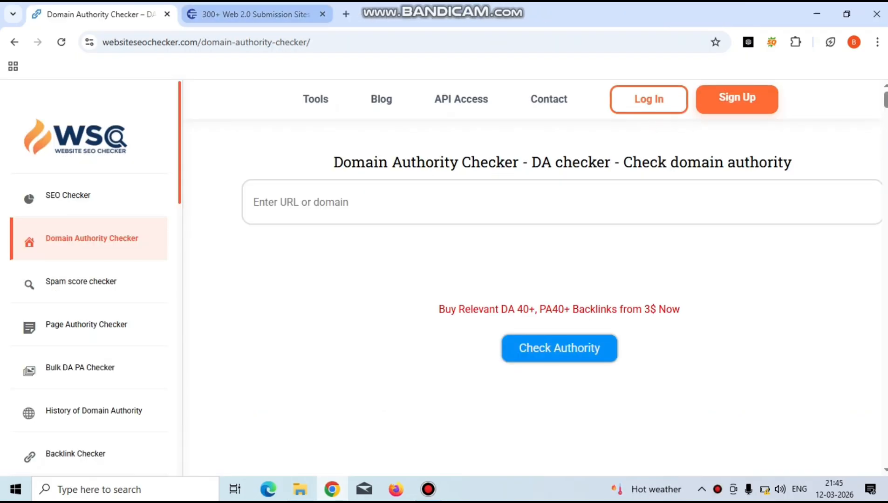
Check the domain authority of Sites.Google.com in Website SEO Checker and examine its Moz, Semrush and spam score figures.
left_click(255, 14)
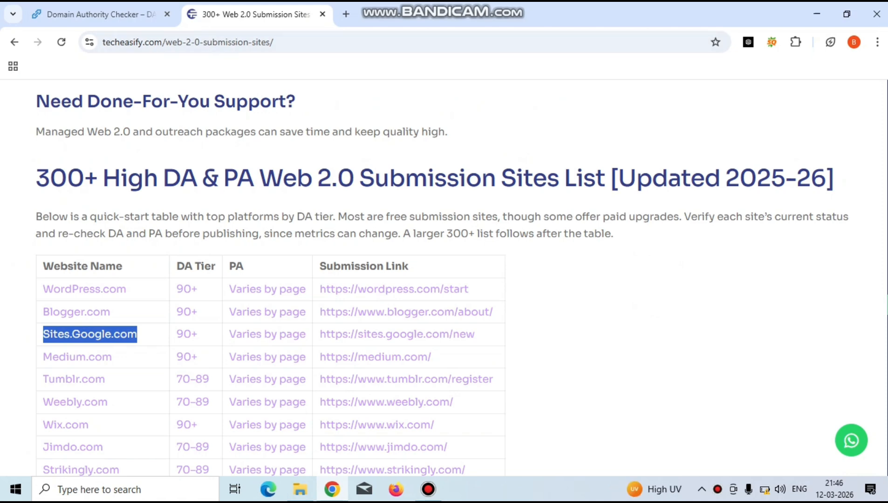
left_click(101, 14)
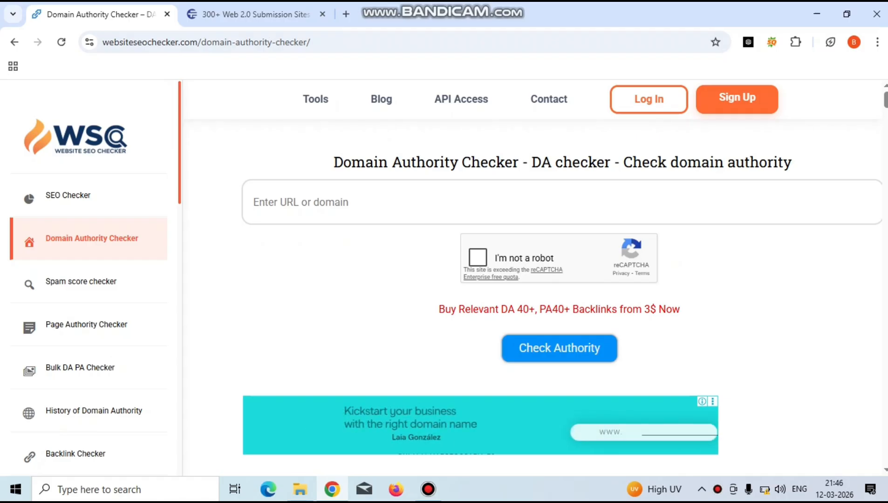
left_click(326, 202)
type("Sites.Google.com")
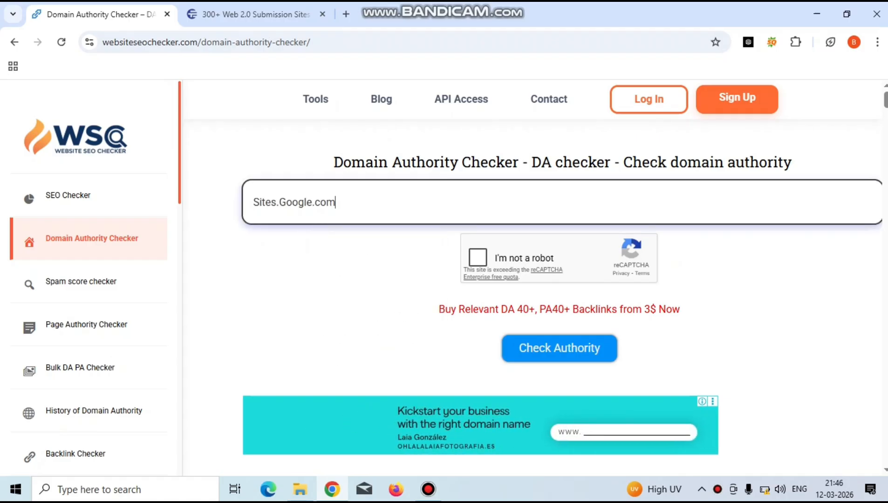
left_click(478, 257)
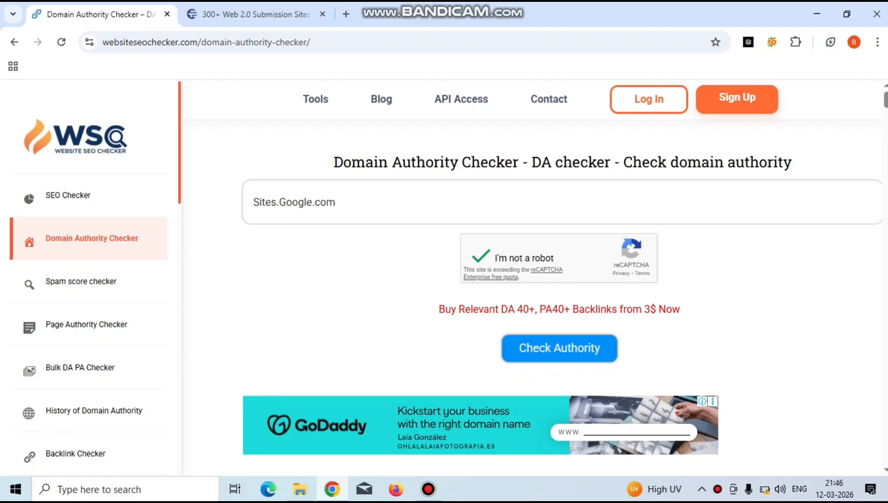
left_click(559, 348)
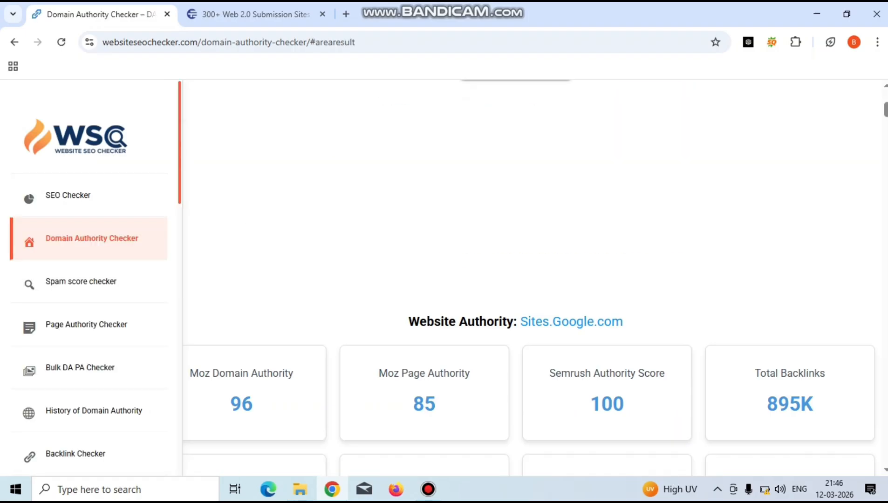
scroll(529, 271, "down", 3)
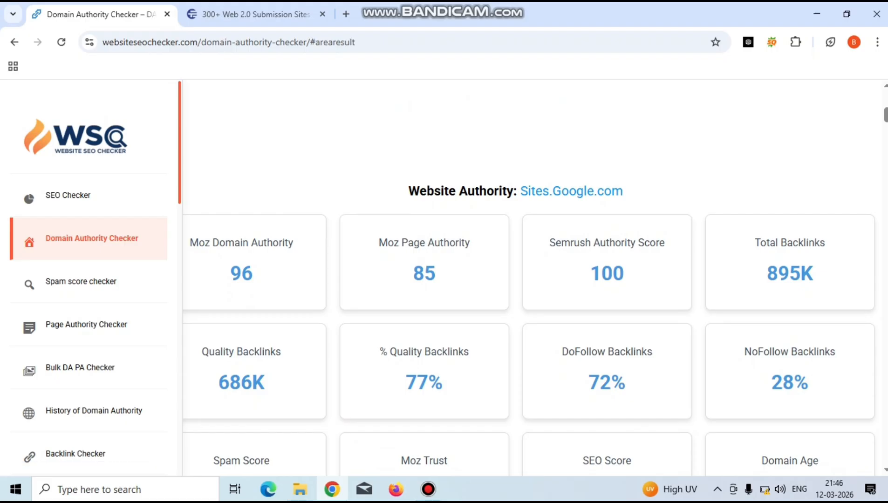
scroll(529, 278, "down", 7)
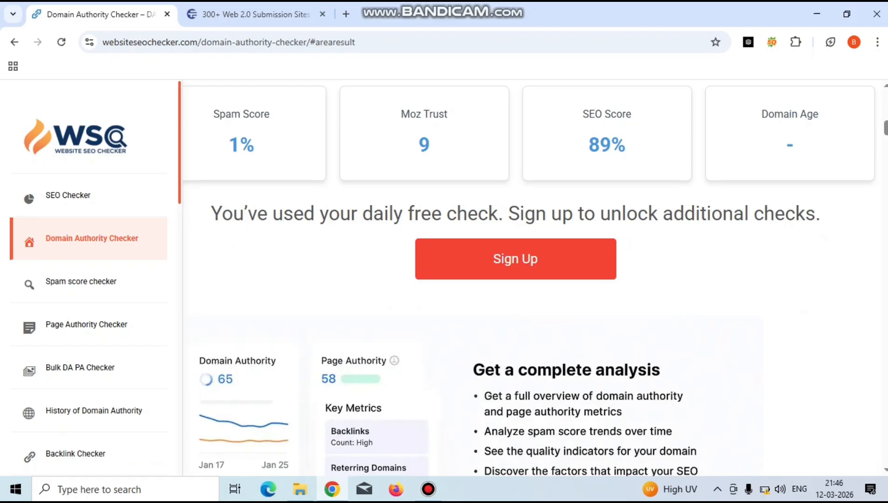
scroll(533, 279, "up", 10)
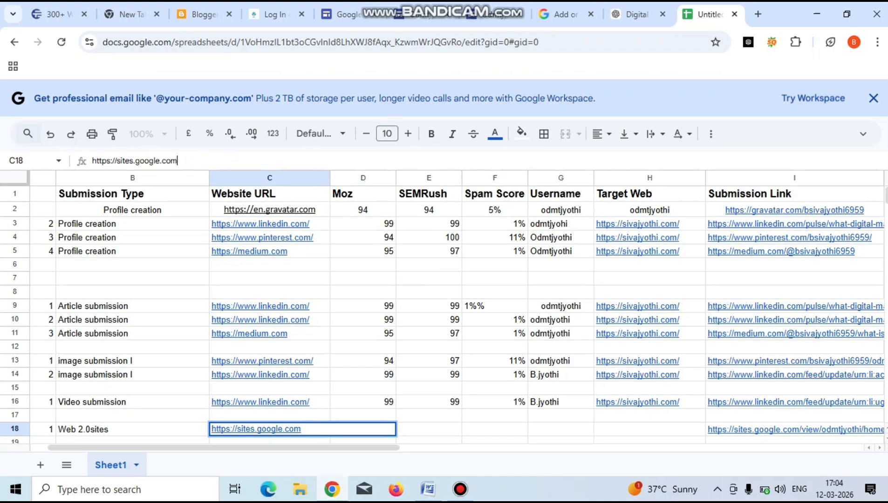
Fill in the Web 2.0sites row's metrics: Moz 99 in D18, SEMRush 99 in E18 and Spam Score 1% in F18.
left_click(429, 429)
left_click(362, 416)
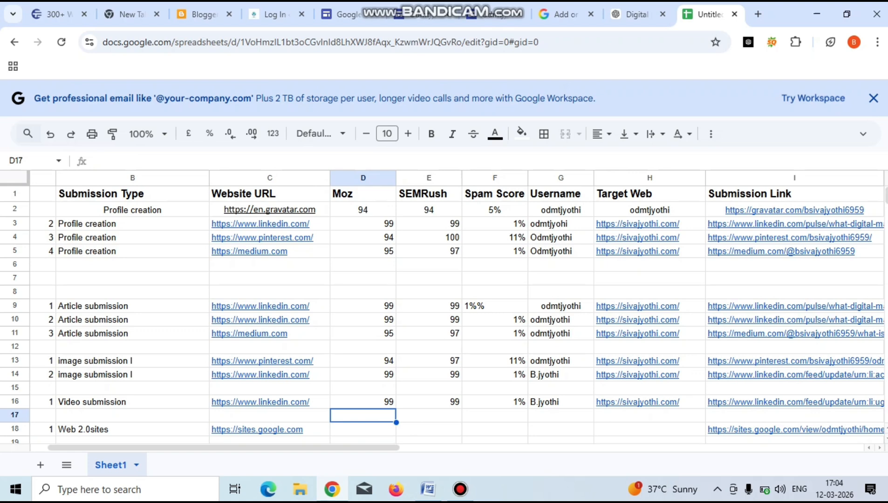
left_click(362, 429)
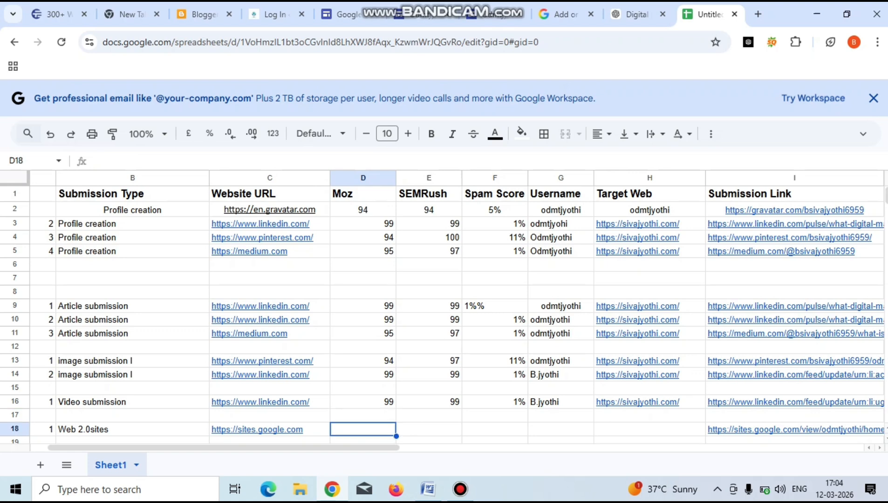
type("99")
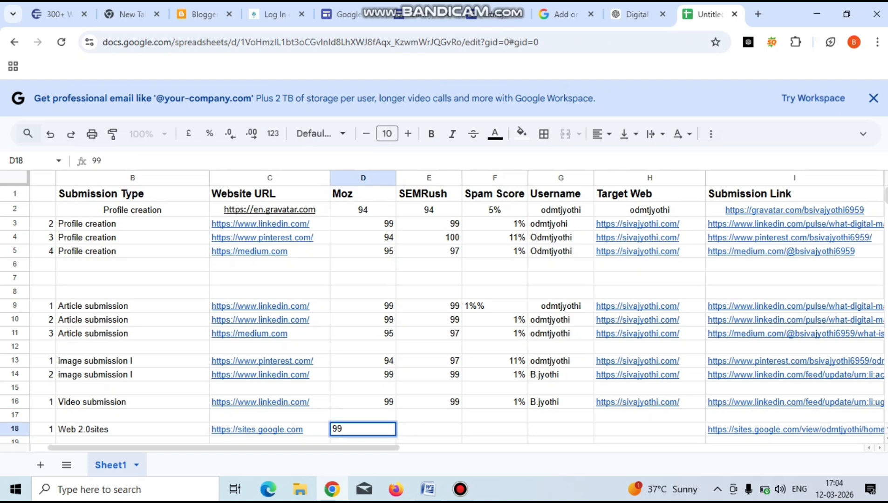
key("Right")
type("99")
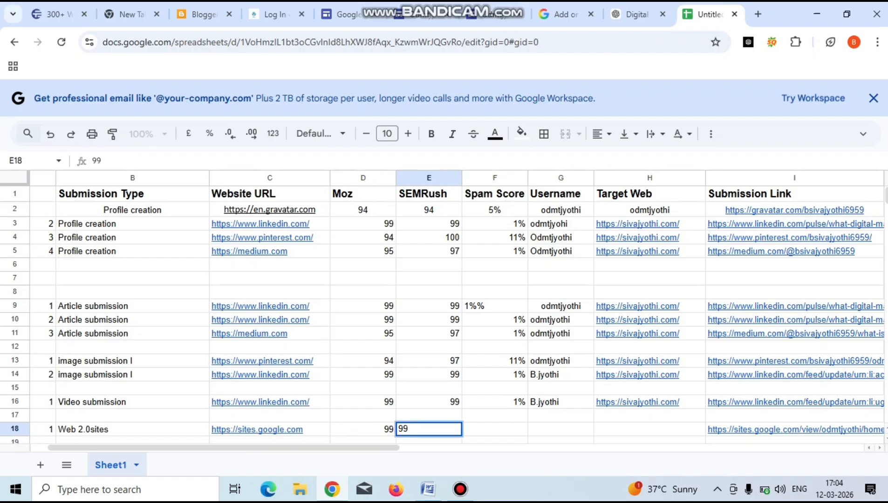
key("Right")
type("1")
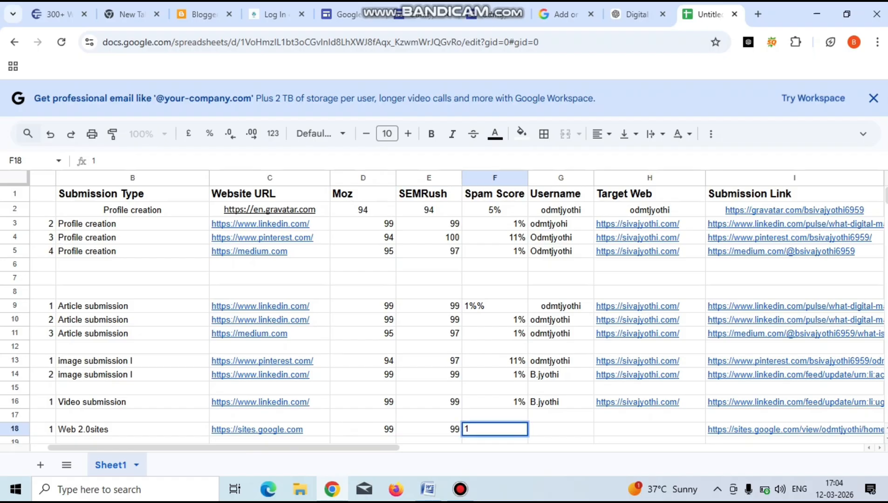
type("%")
key("Right")
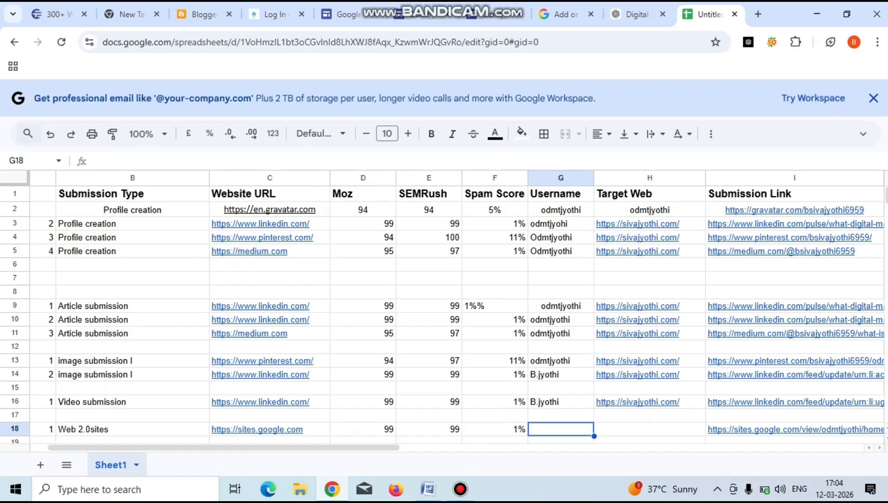
type("Odm")
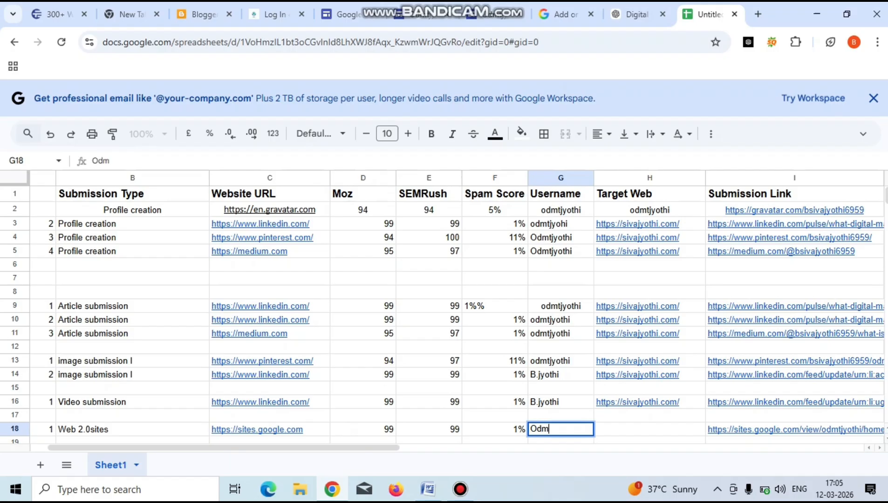
type("tjyothi")
left_click(649, 402)
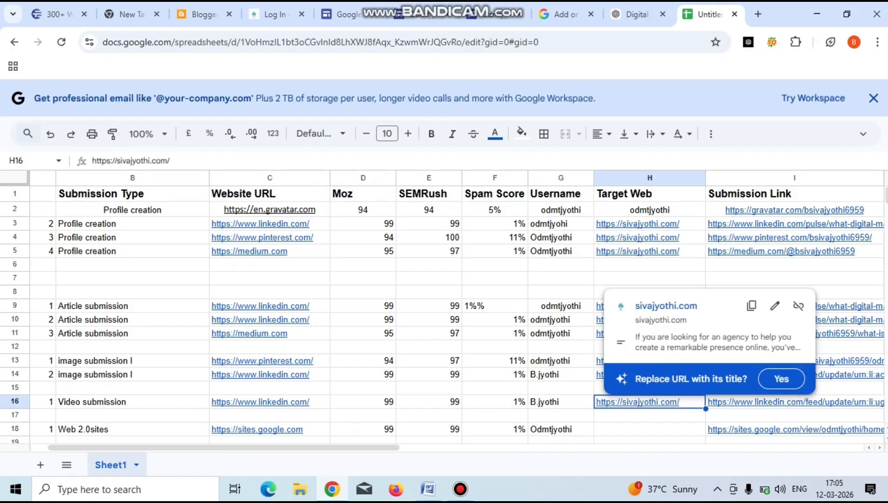
key("ctrl+c")
left_click(649, 430)
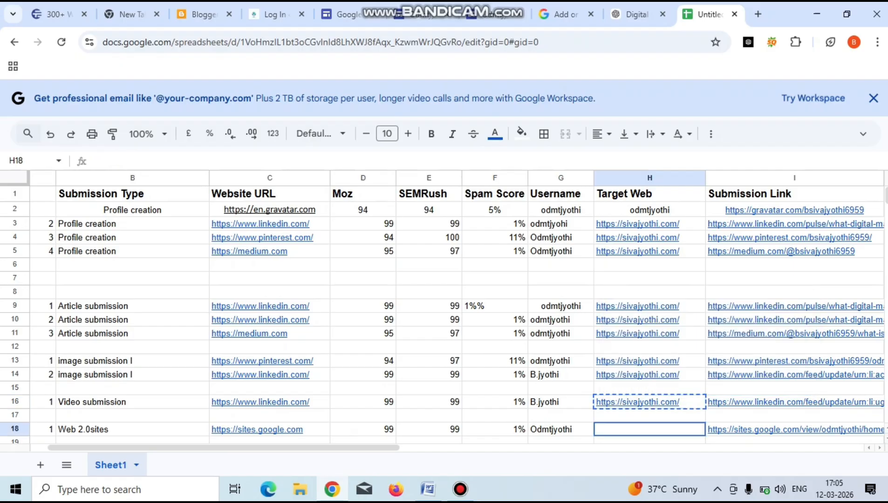
key("ctrl+v")
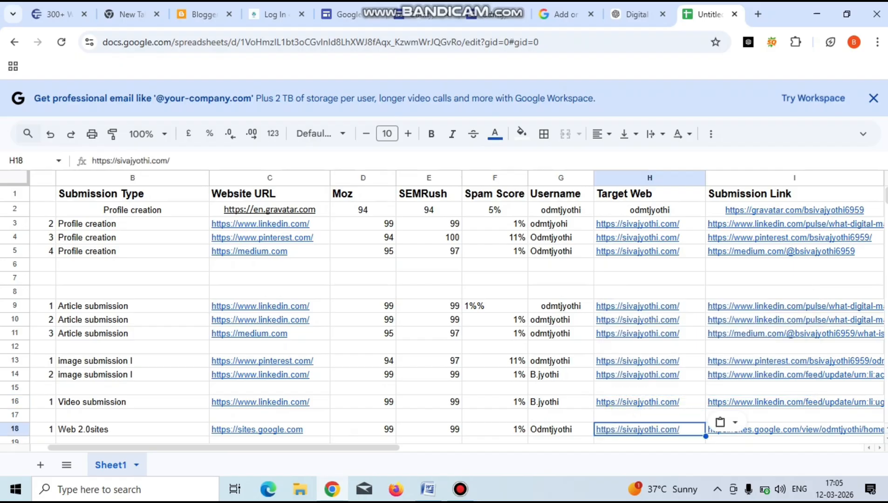
mouse_move(262, 237)
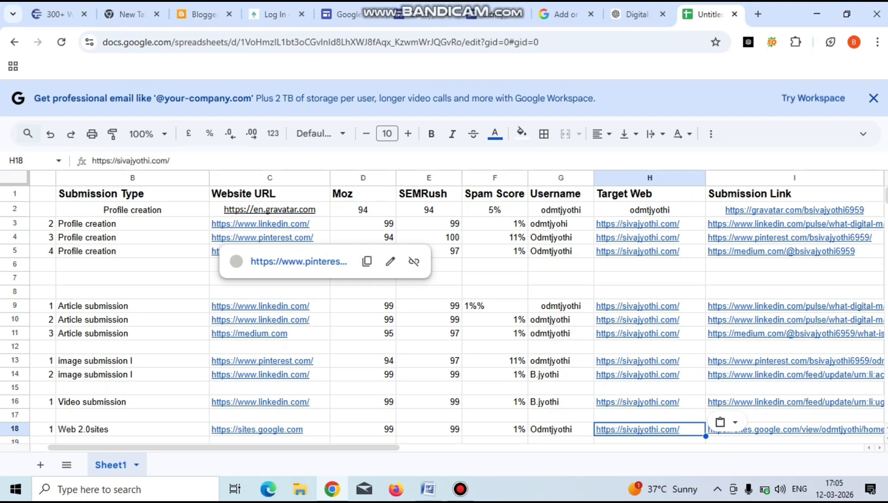
mouse_move(260, 320)
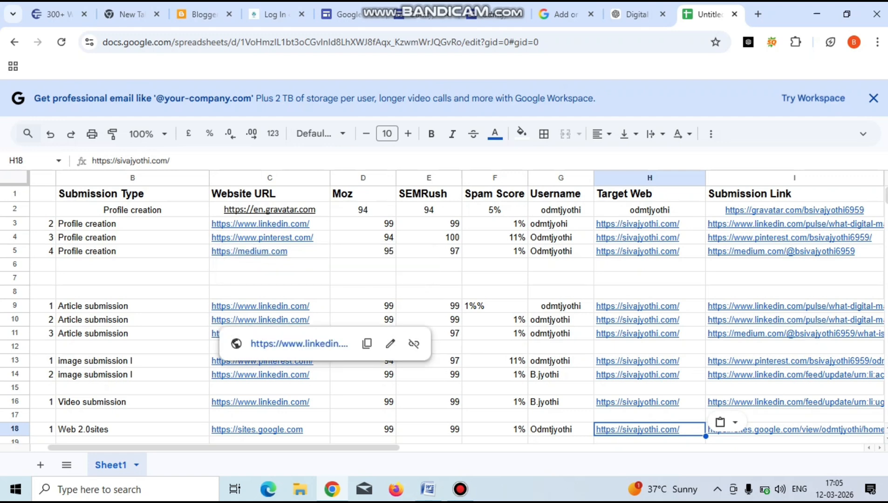
mouse_move(261, 361)
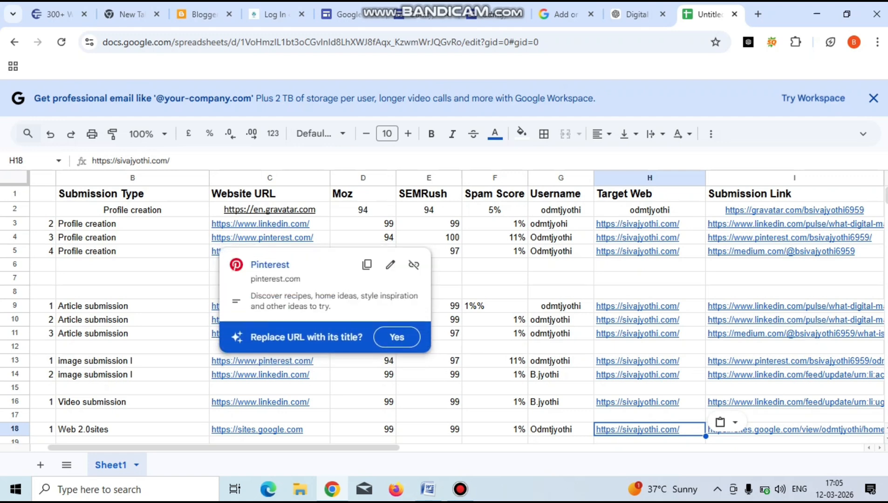